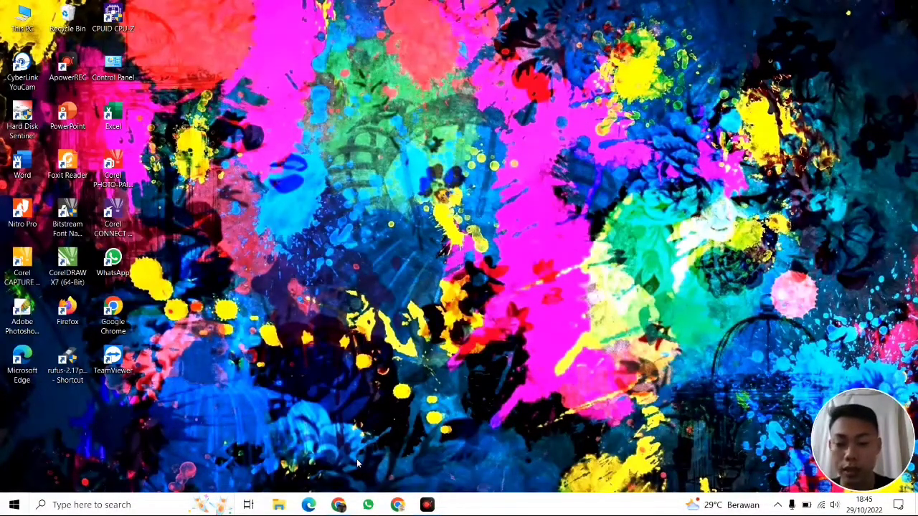
Bring Chrome to the front on the ZYA CBT dashboard tab
left_click(338, 505)
left_click(260, 7)
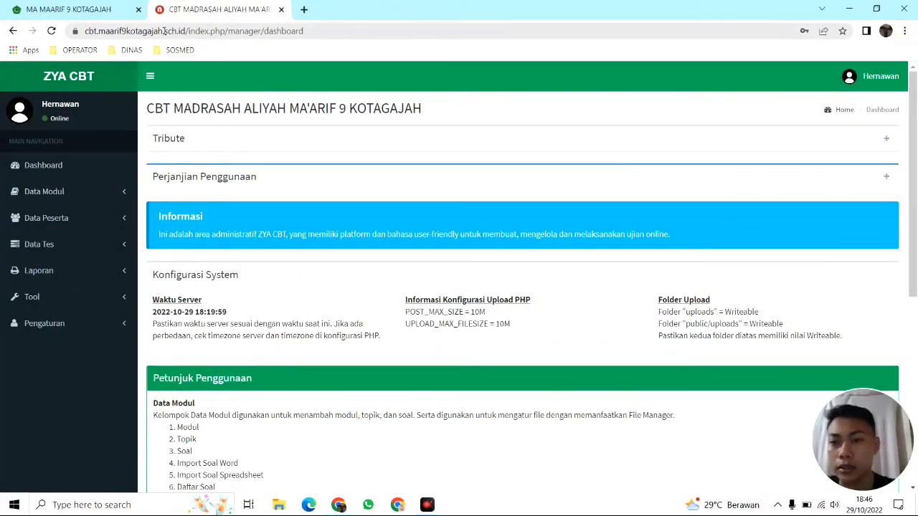
Check the dashboard's full web address in the address bar
left_click(122, 34)
left_click(123, 31)
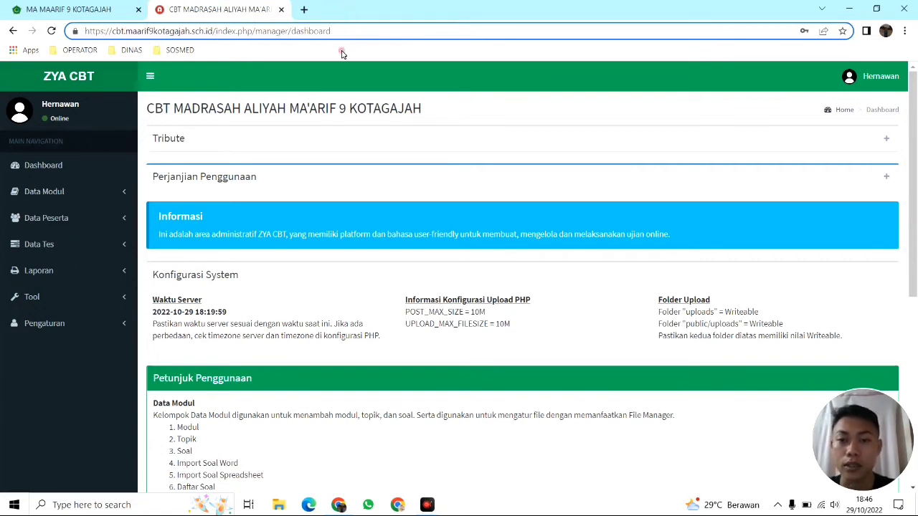
left_click(341, 80)
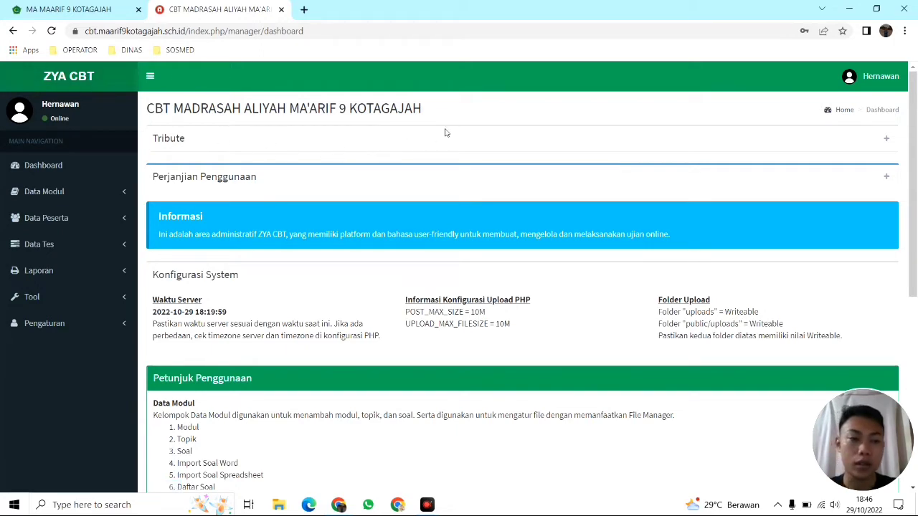
Expand the Perjanjian Penggunaan panel to show its four usage conditions
scroll(485, 198, "down", 3)
scroll(486, 199, "up", 3)
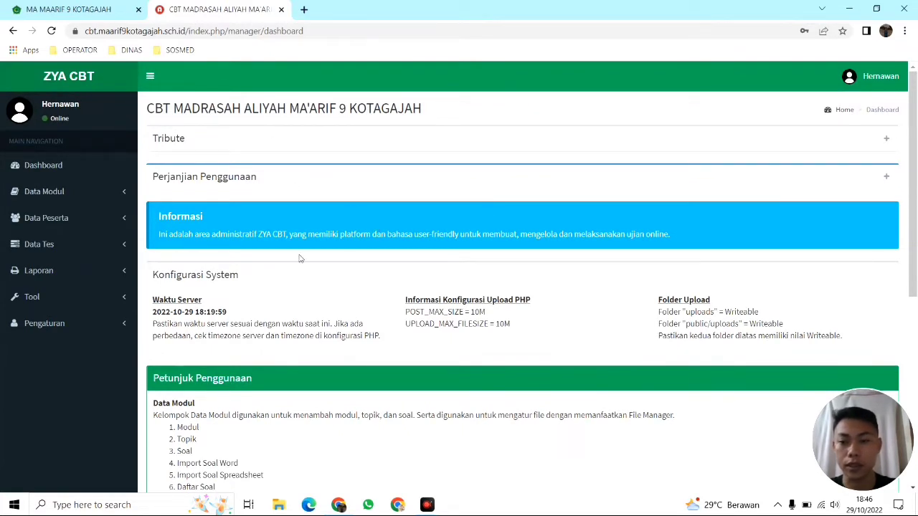
left_click(887, 177)
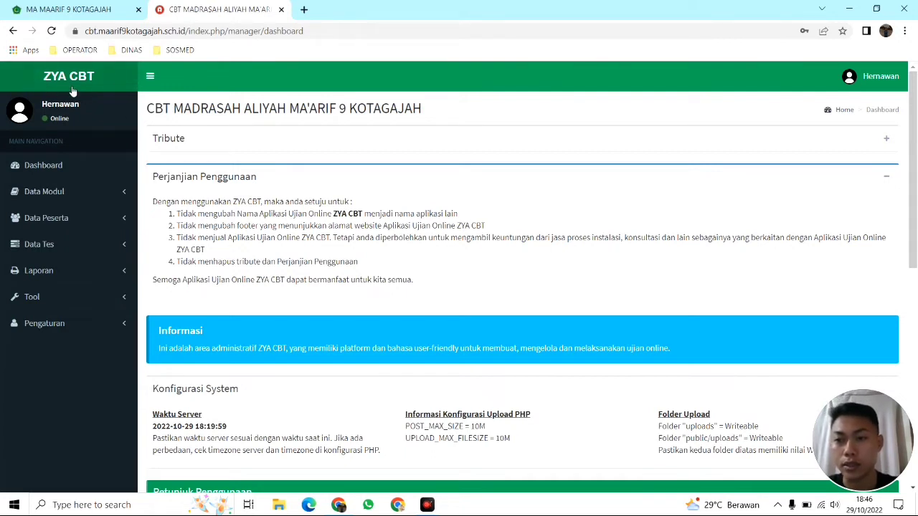
Select parts of the page title text, then scroll through the dashboard
left_click_drag(148, 108, 424, 119)
left_click(145, 113)
left_click(423, 120)
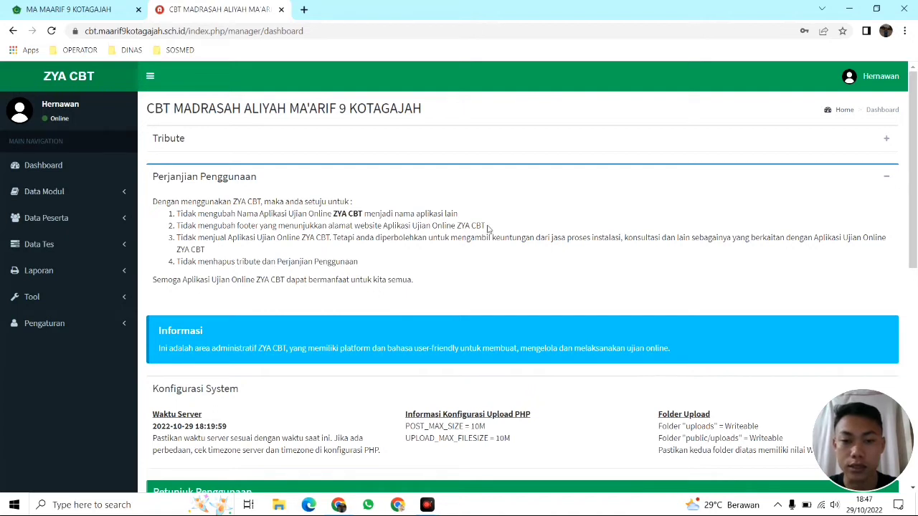
scroll(481, 231, "down", 1)
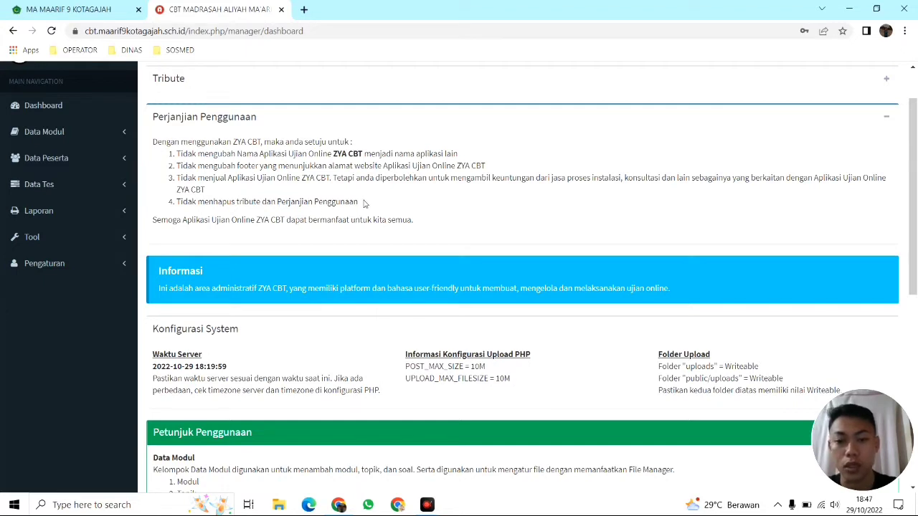
scroll(367, 205, "up", 1)
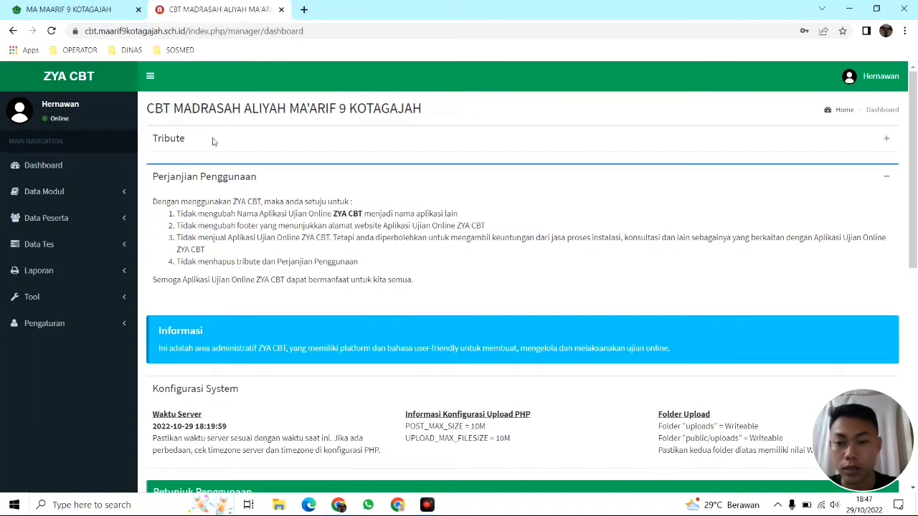
Expand and collapse the Tribute panel, then collapse Perjanjian Penggunaan
left_click(888, 140)
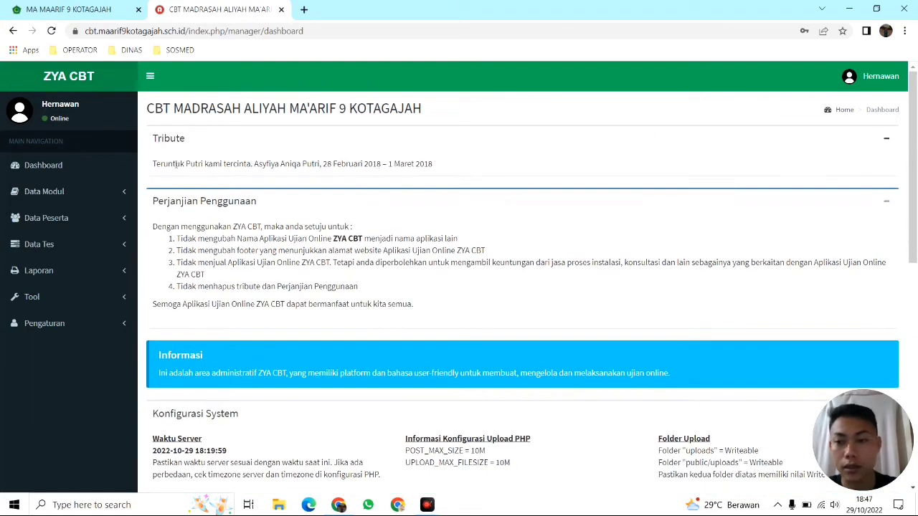
left_click(891, 140)
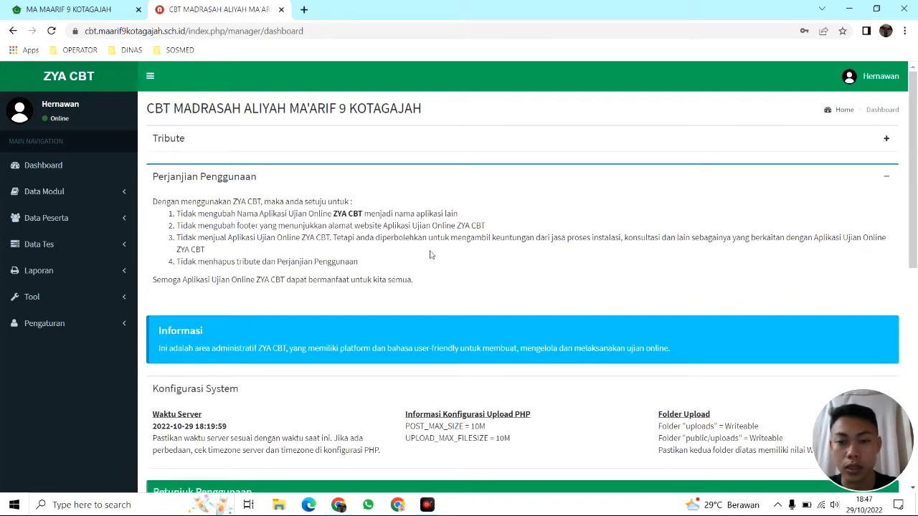
left_click(894, 181)
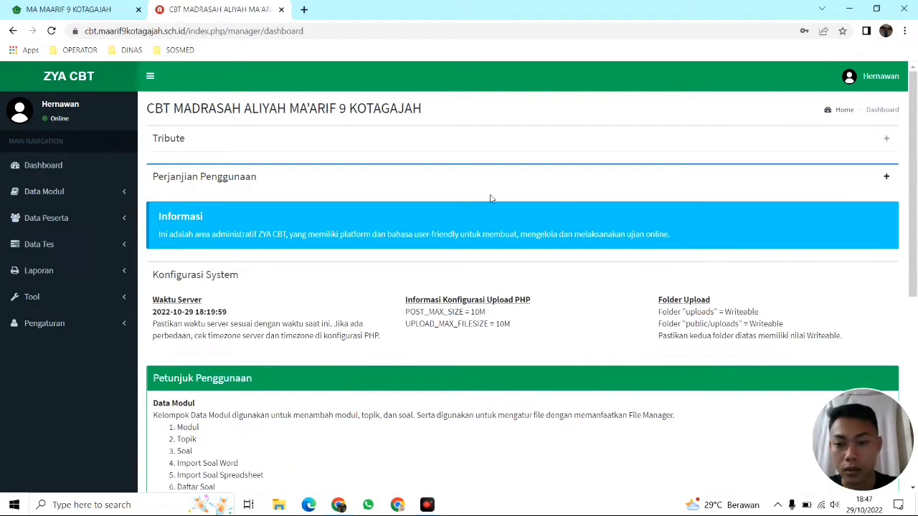
scroll(454, 194, "down", 1)
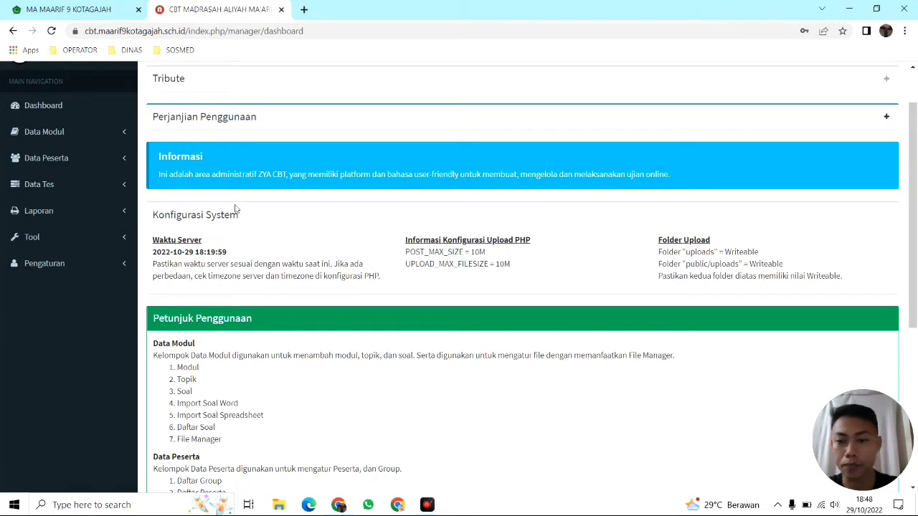
scroll(273, 212, "down", 1)
scroll(271, 212, "down", 1)
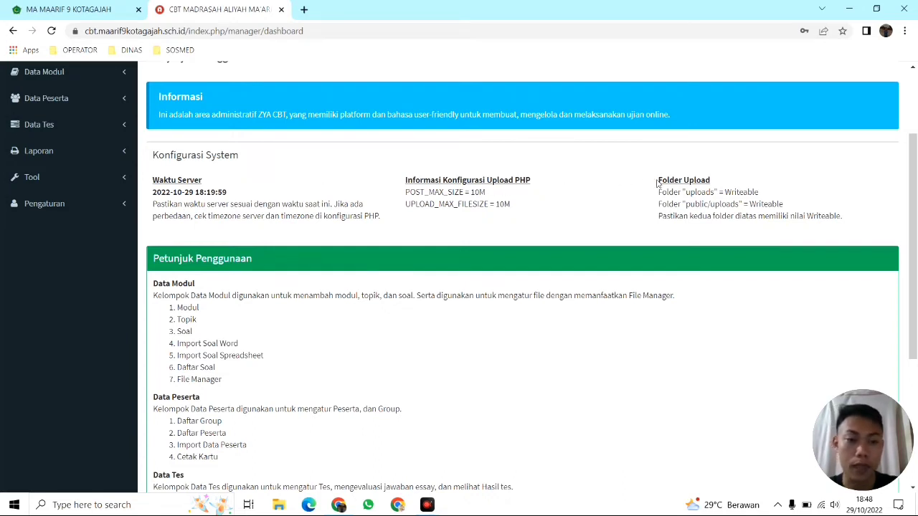
scroll(753, 180, "down", 1)
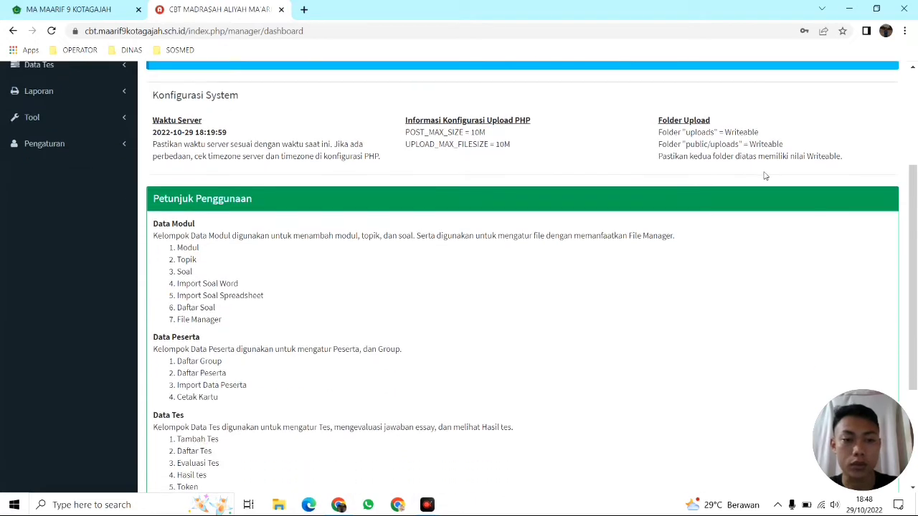
scroll(766, 175, "down", 1)
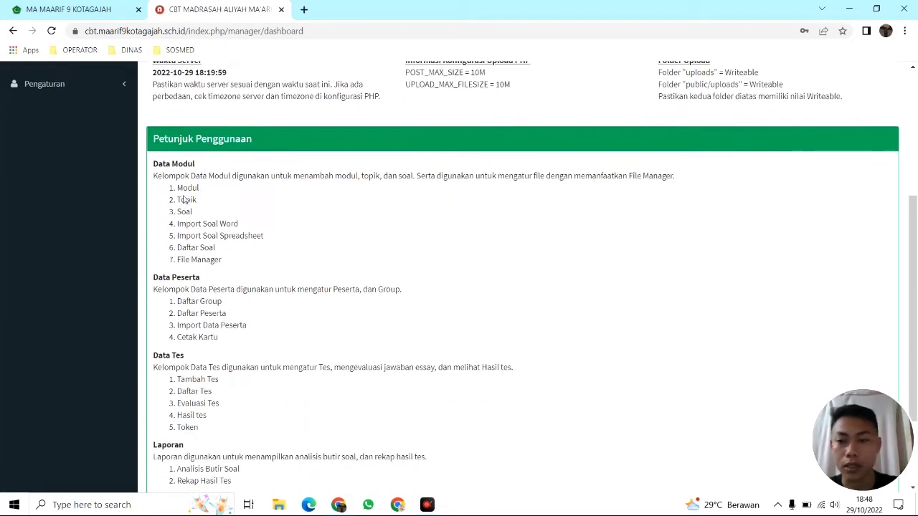
scroll(228, 166, "down", 1)
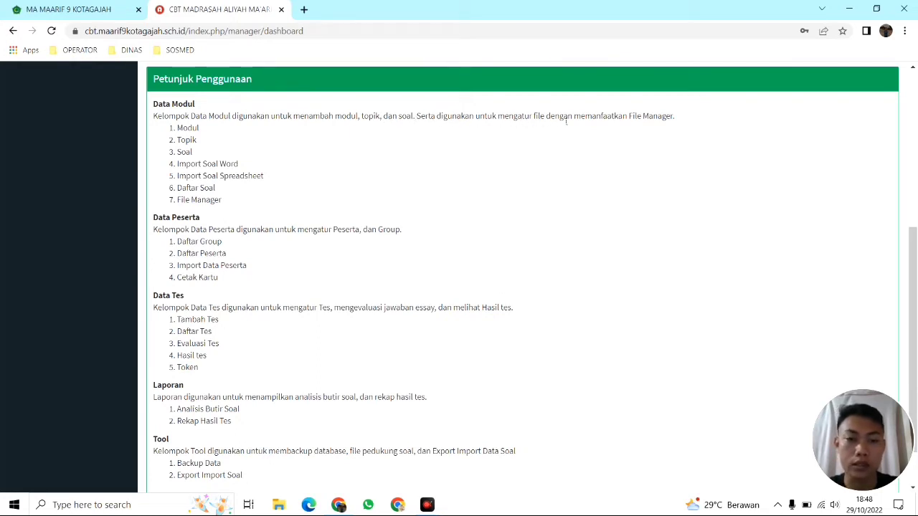
scroll(684, 122, "up", 1)
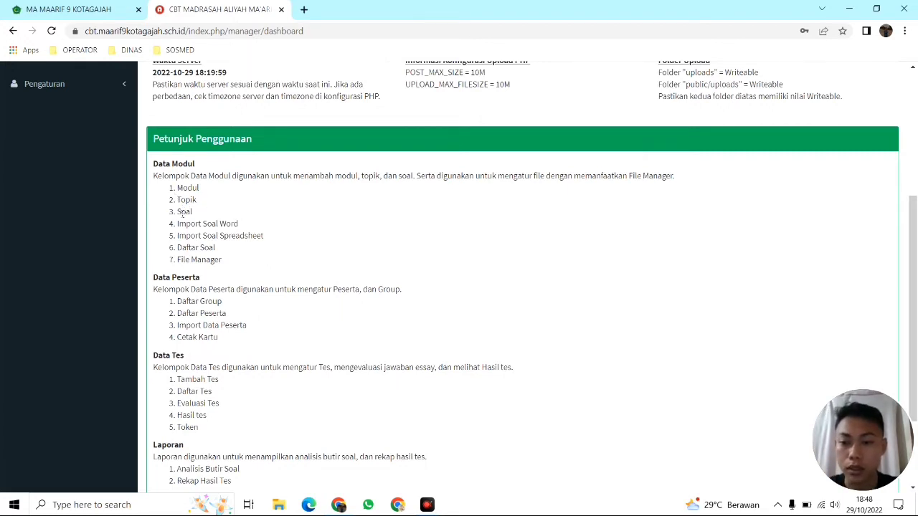
scroll(182, 212, "down", 1)
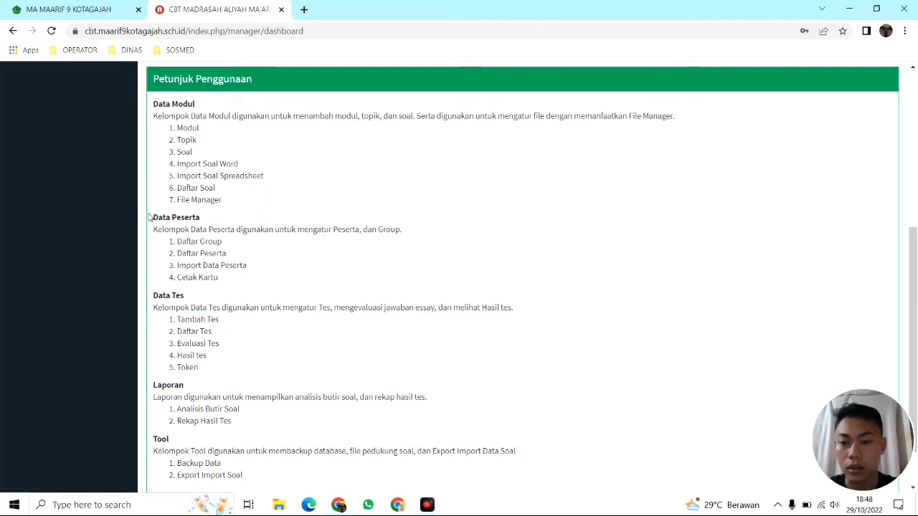
Scroll to the bottom of the dashboard and back to the top
scroll(244, 199, "down", 1)
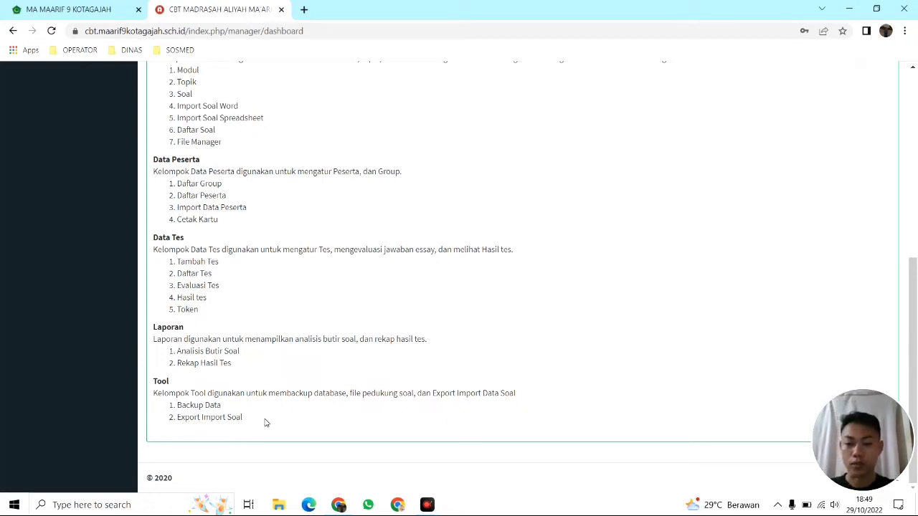
scroll(265, 423, "up", 1)
scroll(265, 423, "up", 5)
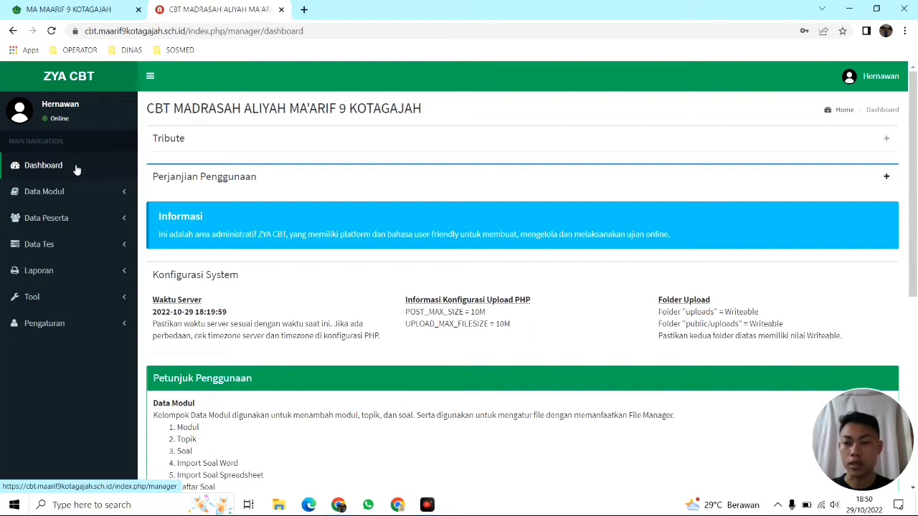
Reload the dashboard, expand Data Modul, and open Topik listing Soal Uji Coba
left_click(77, 169)
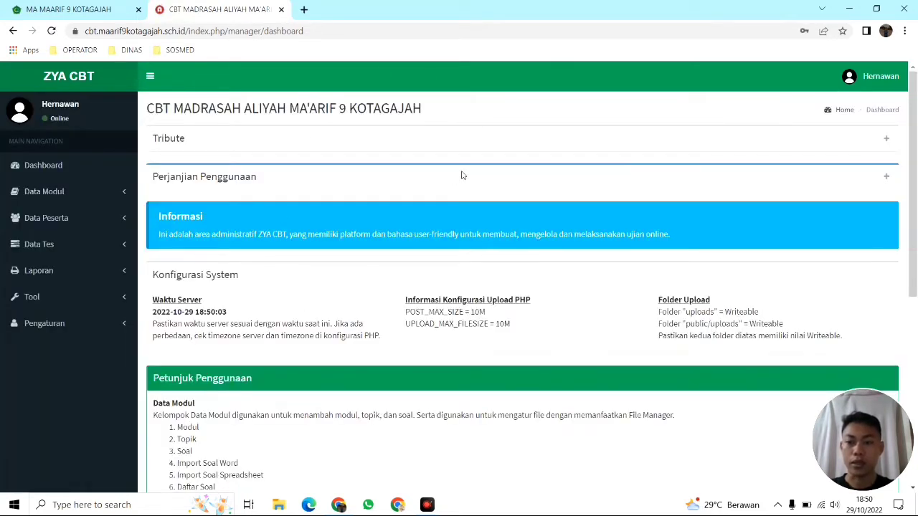
left_click(71, 193)
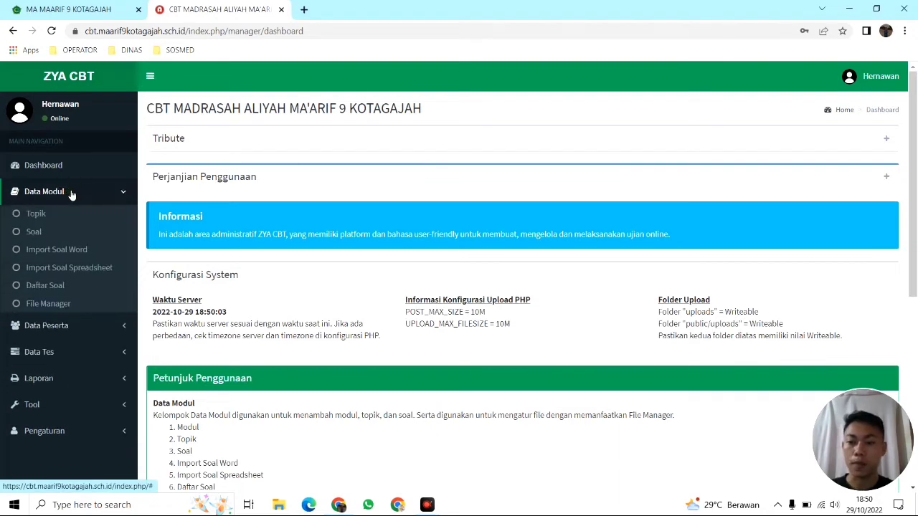
scroll(215, 258, "down", 3)
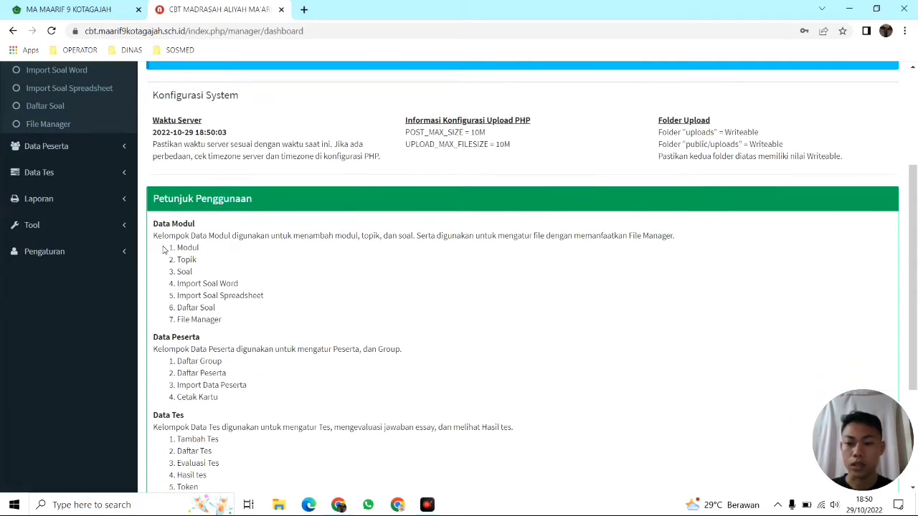
left_click_drag(164, 251, 241, 322)
scroll(272, 263, "up", 2)
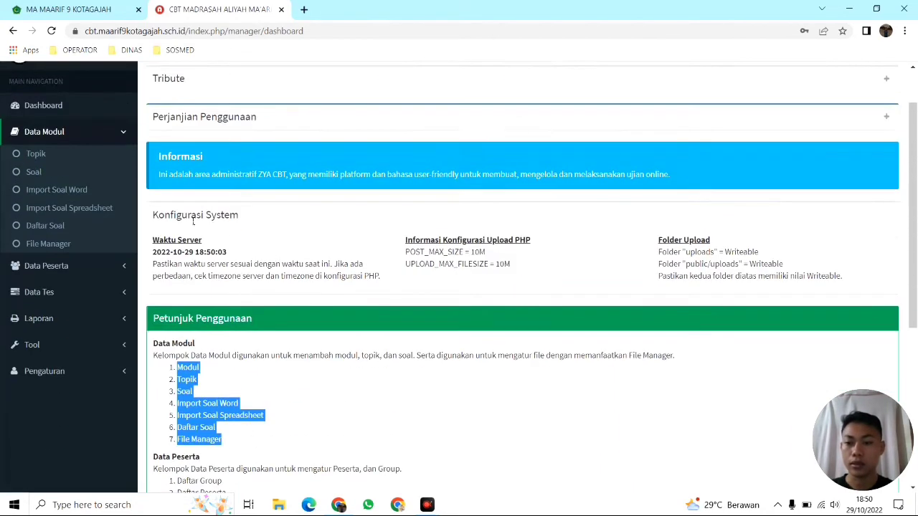
left_click(37, 154)
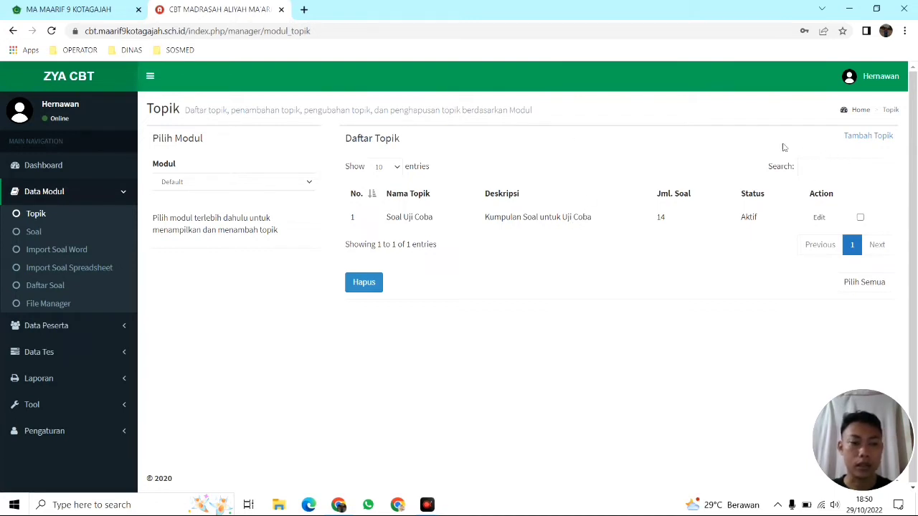
Add the topic 'Matematika' with description 'Matematika kelas 10'
left_click(875, 139)
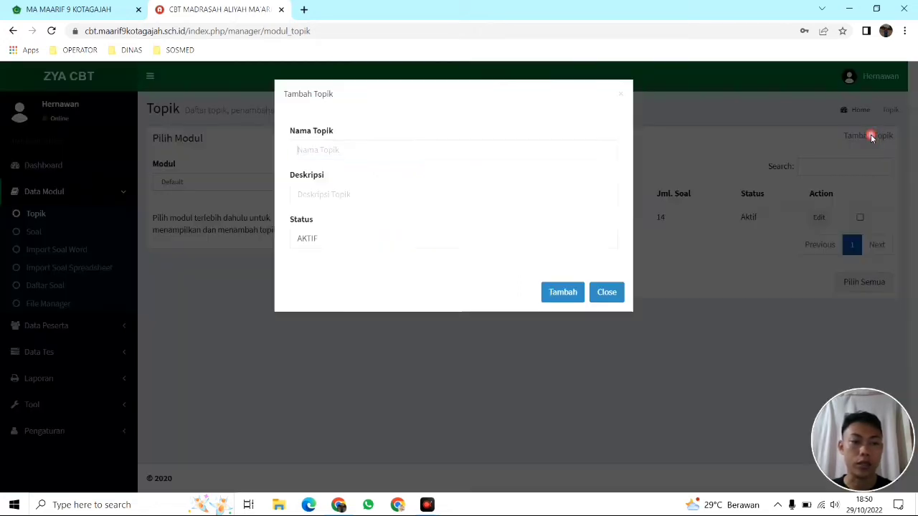
left_click(419, 149)
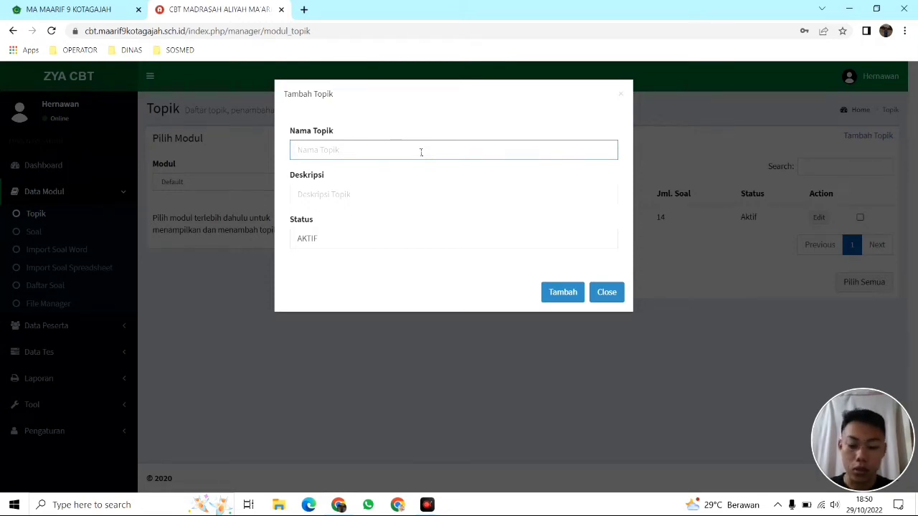
type("Mat")
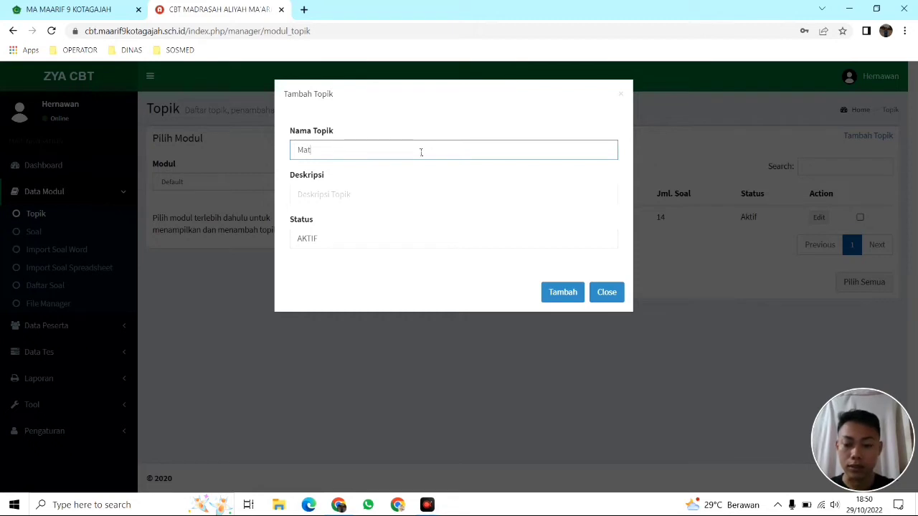
type("ematika")
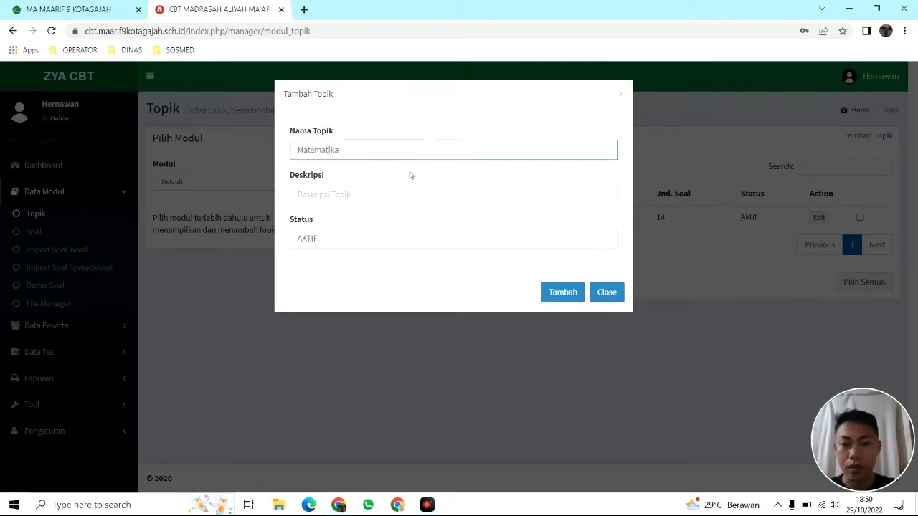
left_click(394, 190)
type("Matematika")
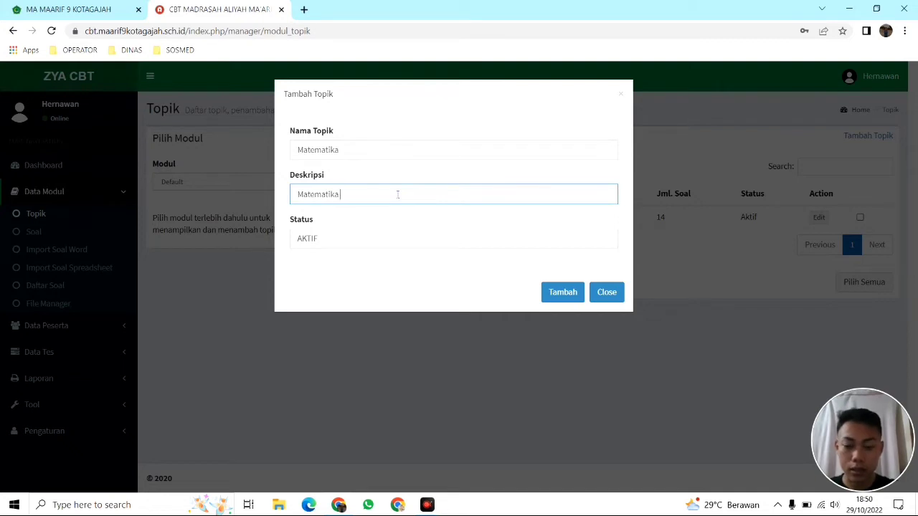
type(" kelas")
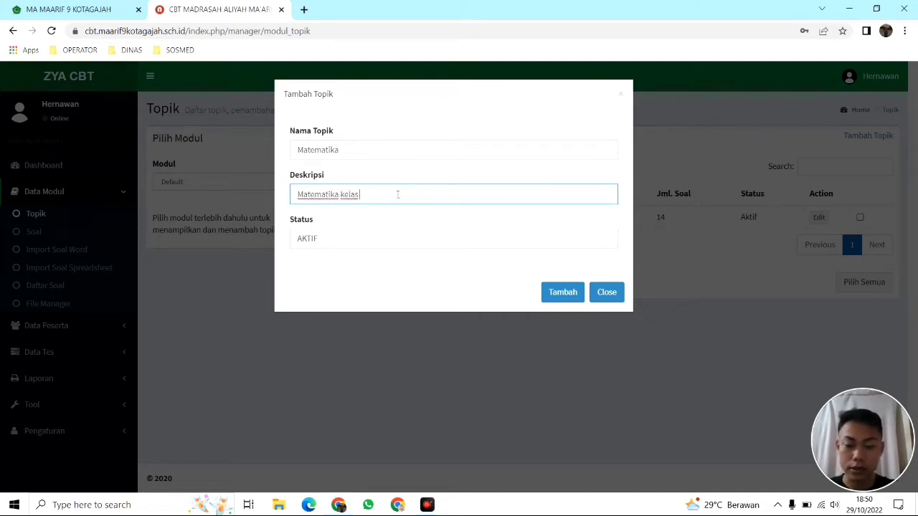
type(" 10")
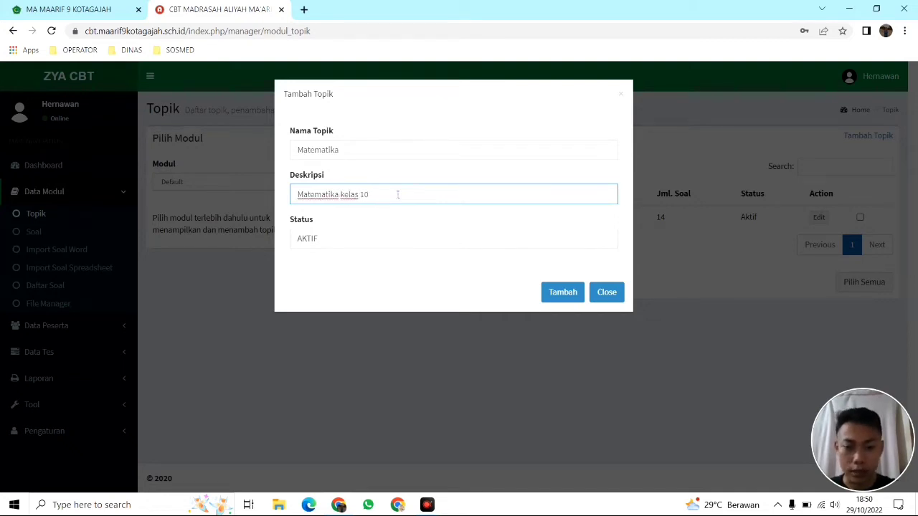
left_click(556, 295)
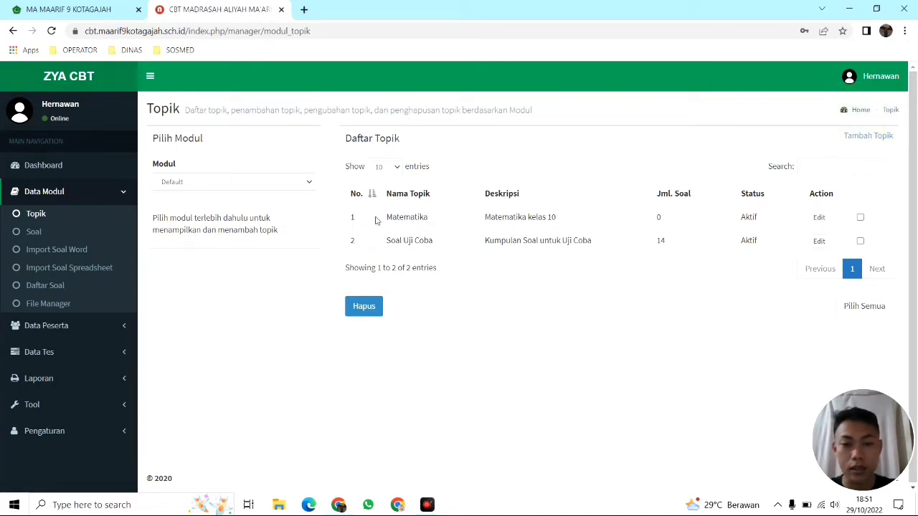
Highlight the new Matematika row's name, description and 0 question count
left_click_drag(386, 221, 558, 225)
left_click(490, 223)
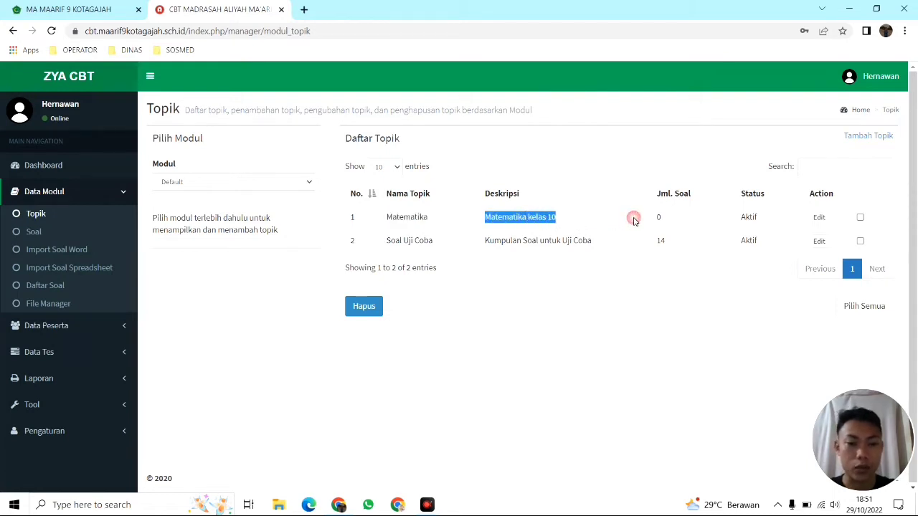
left_click(631, 217)
left_click_drag(662, 218, 640, 218)
left_click(671, 218)
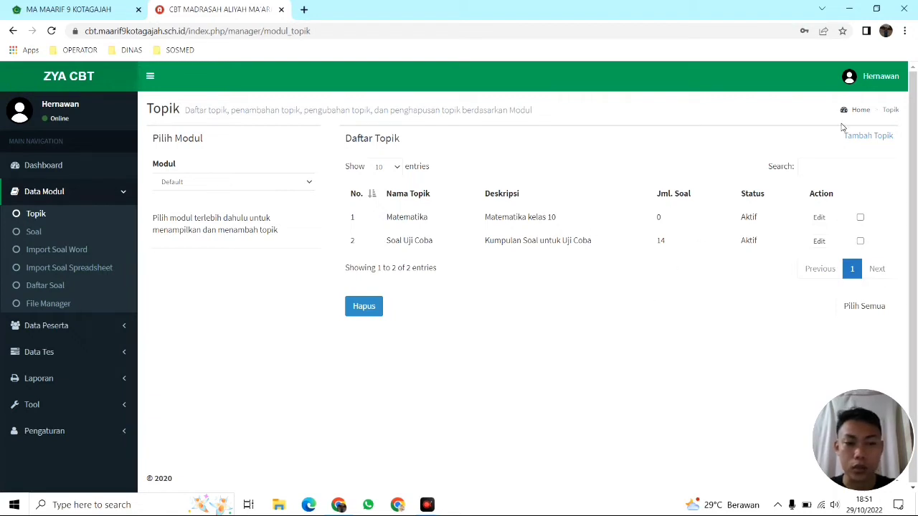
On the Soal page, switch Pilih Topik to Soal Uji Coba, then back to Matematika
left_click(34, 233)
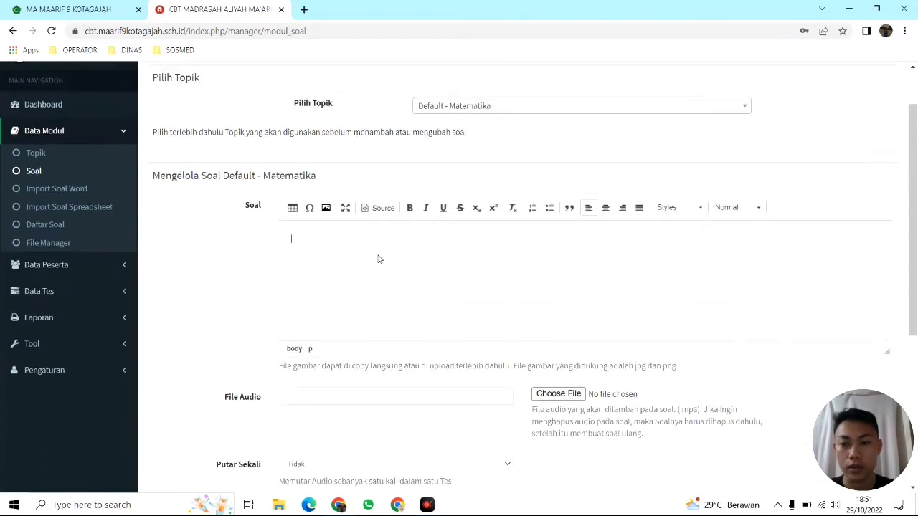
scroll(379, 259, "up", 1)
scroll(380, 259, "down", 4)
scroll(379, 258, "up", 5)
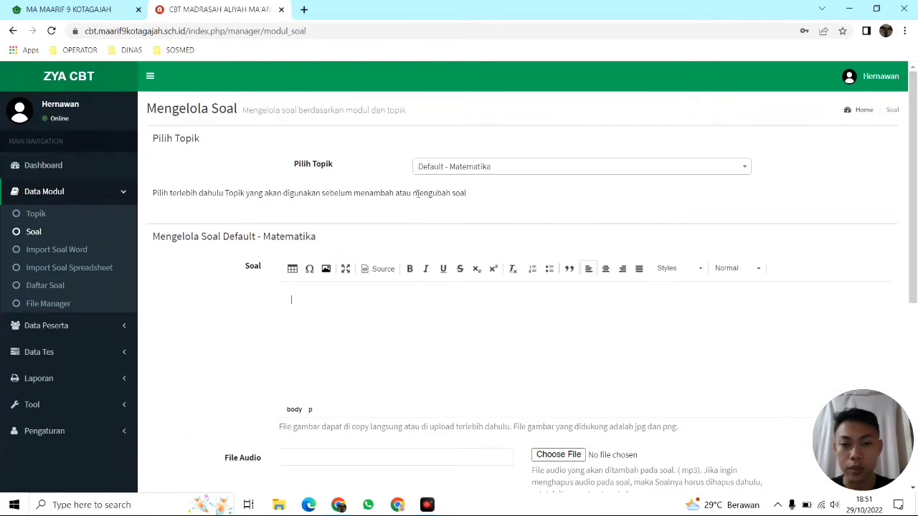
left_click(430, 166)
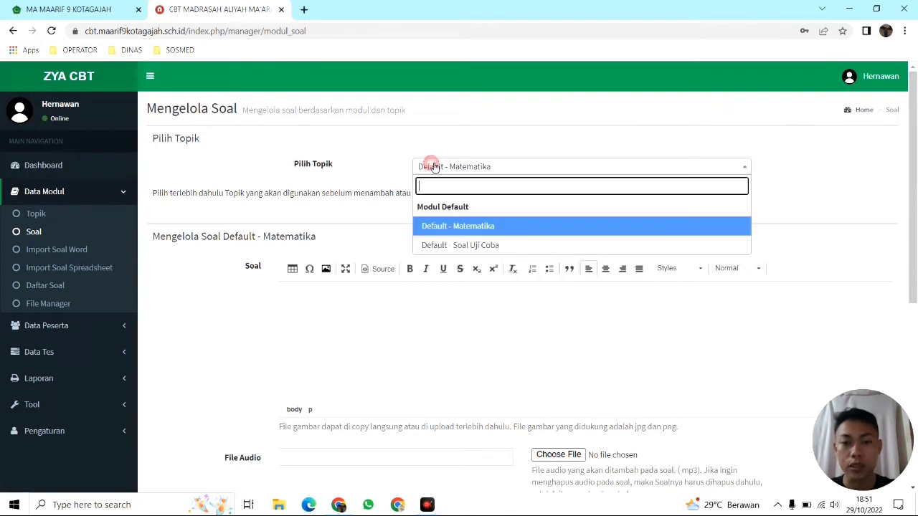
left_click(446, 246)
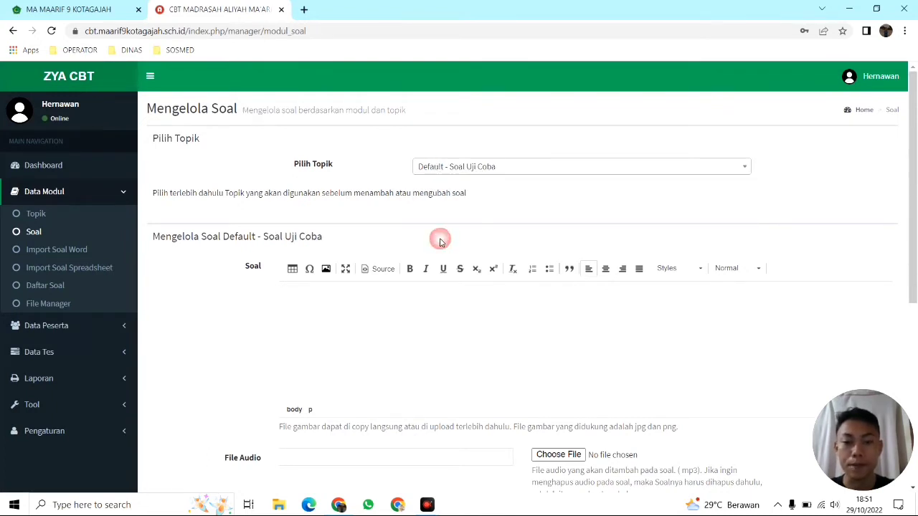
left_click(437, 167)
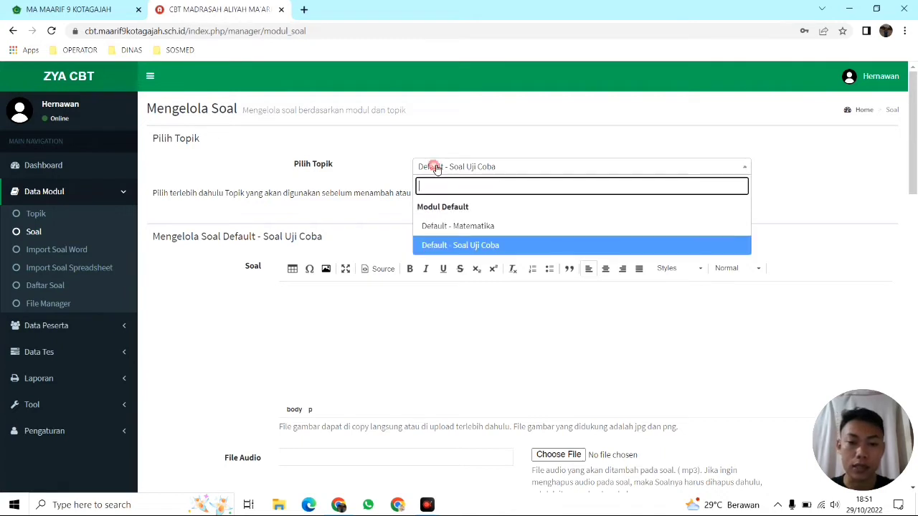
left_click(459, 226)
Switch the topic to Soal Uji Coba and close the topic list unchanged
scroll(447, 235, "down", 1)
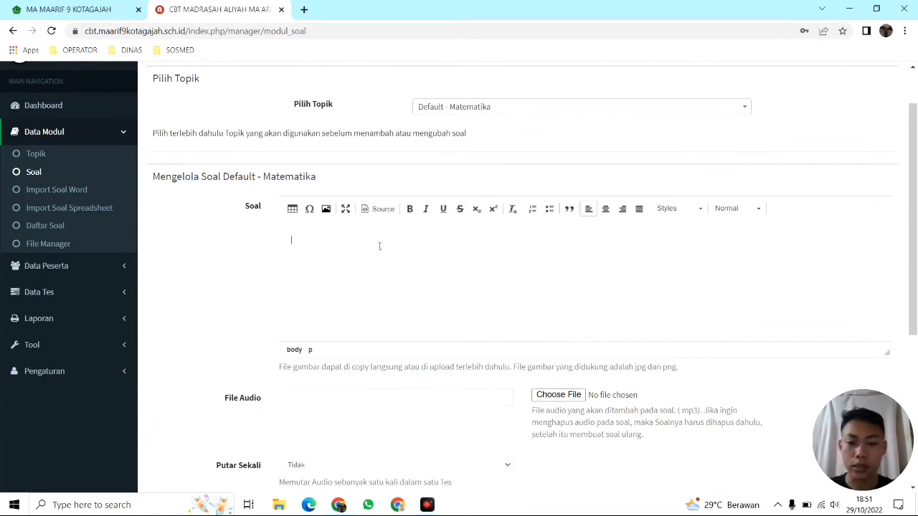
scroll(380, 246, "down", 2)
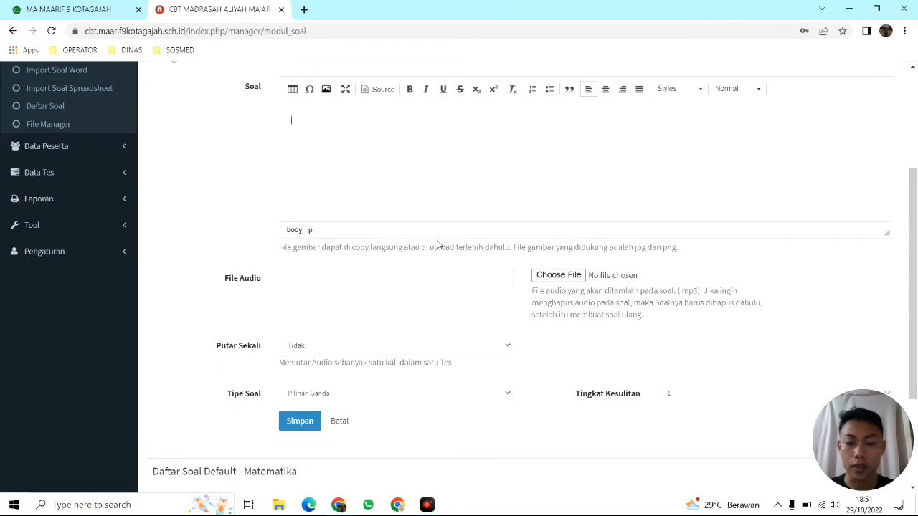
scroll(436, 243, "up", 3)
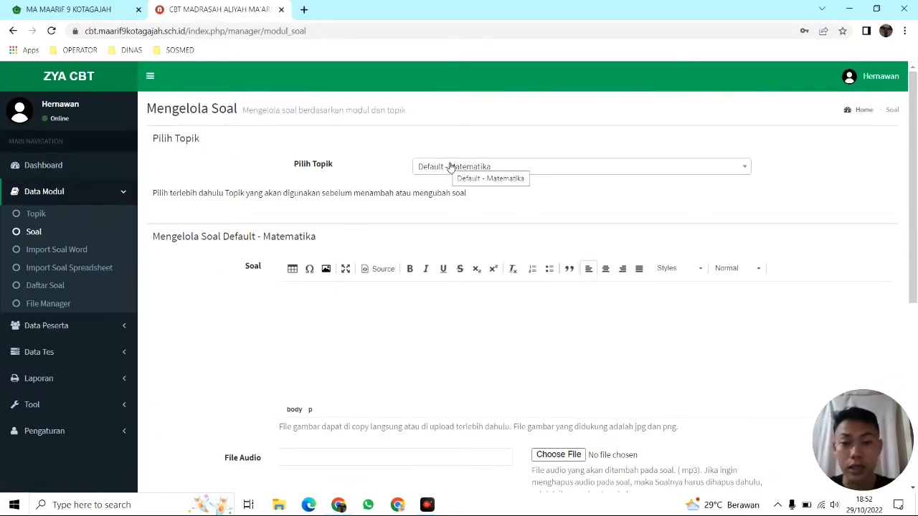
left_click(450, 167)
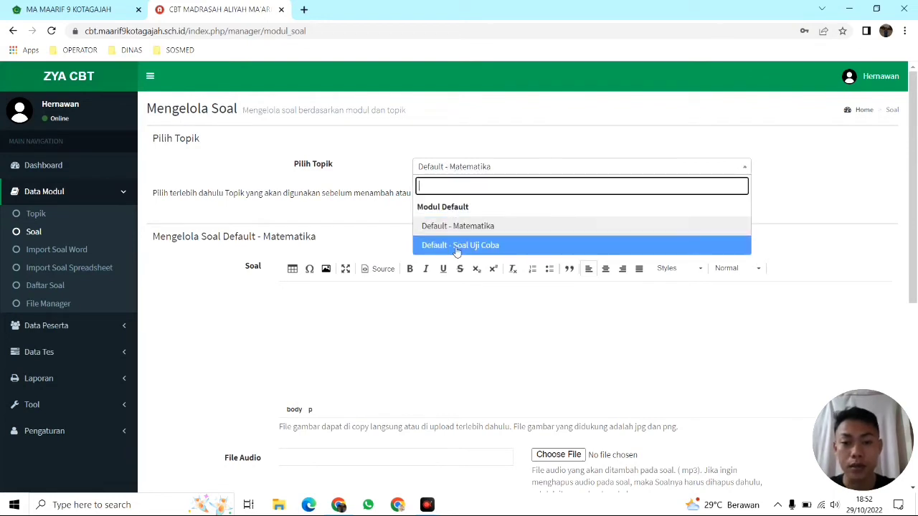
left_click(479, 248)
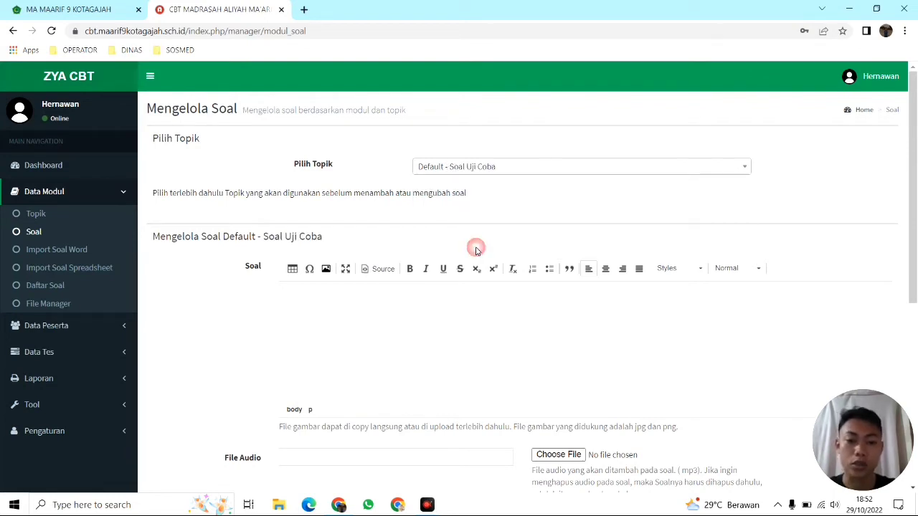
left_click(455, 166)
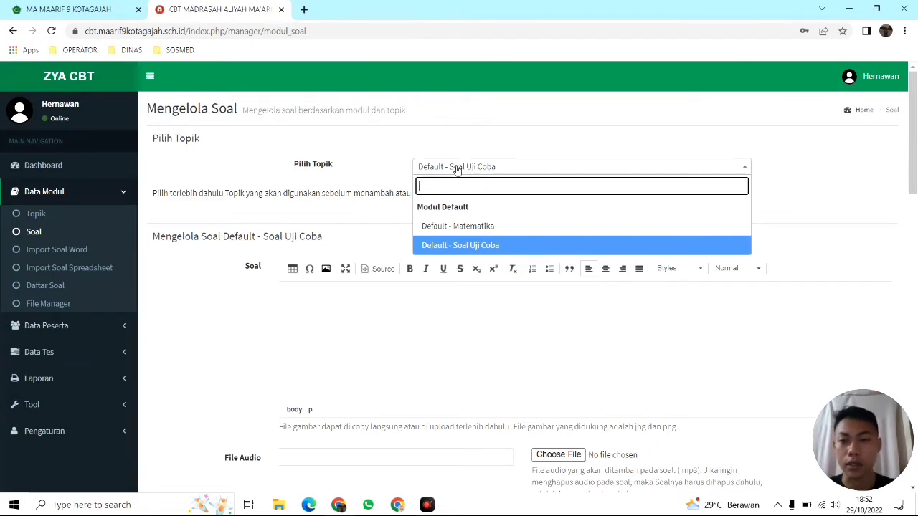
left_click(456, 166)
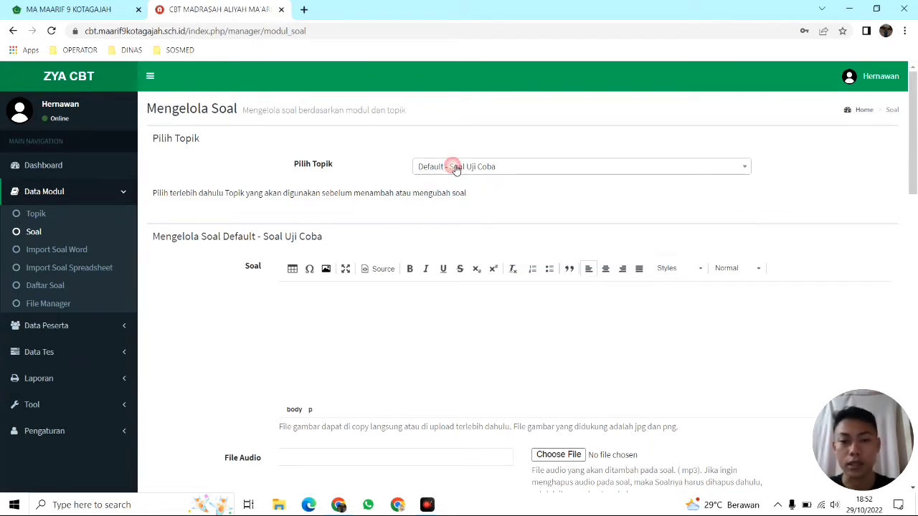
left_click(455, 166)
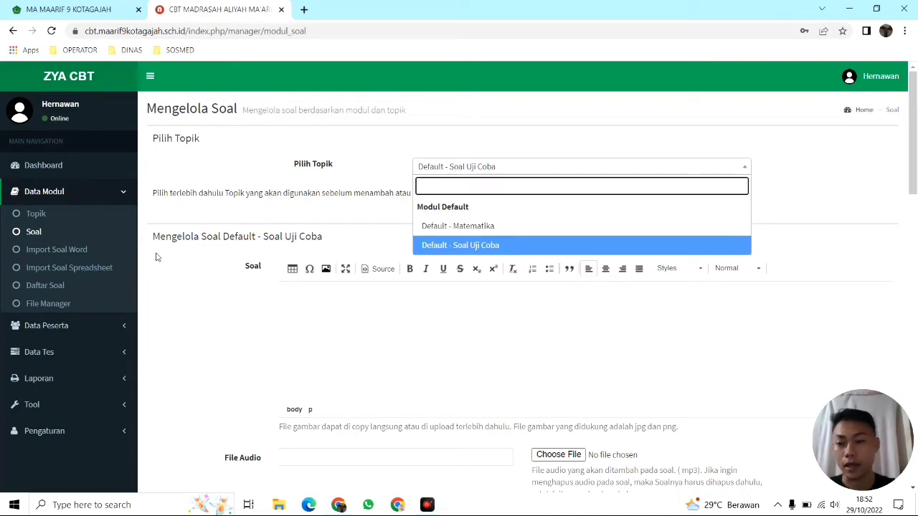
left_click(318, 307)
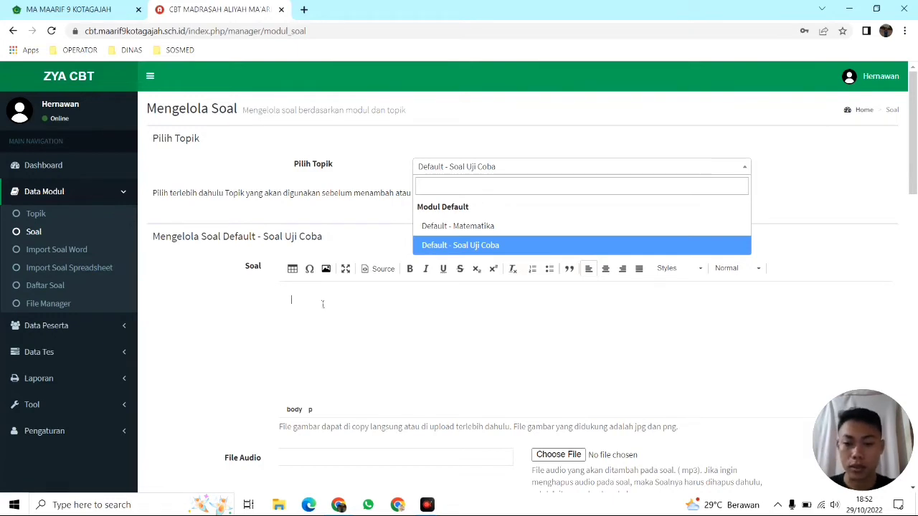
left_click(386, 177)
Scroll through the Soal Uji Coba questions, then go to Import Soal Word
scroll(356, 327, "down", 1)
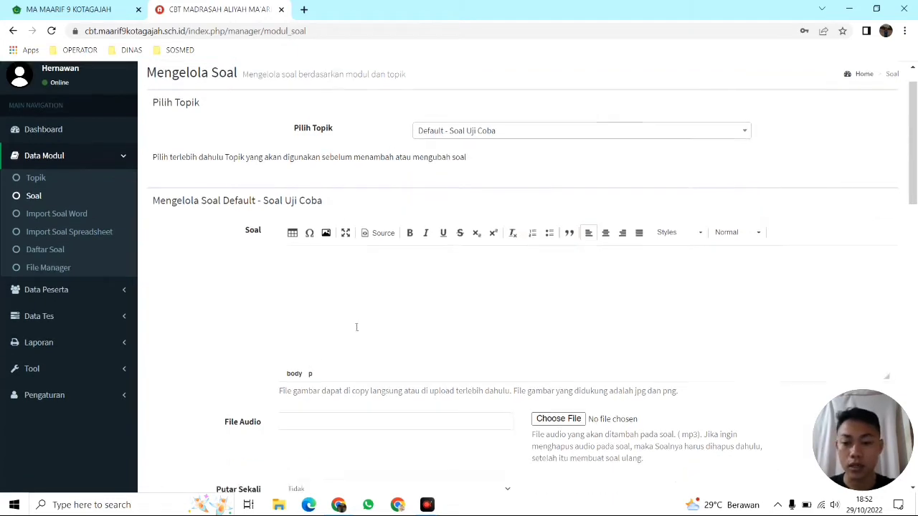
scroll(351, 319, "down", 2)
scroll(591, 326, "down", 2)
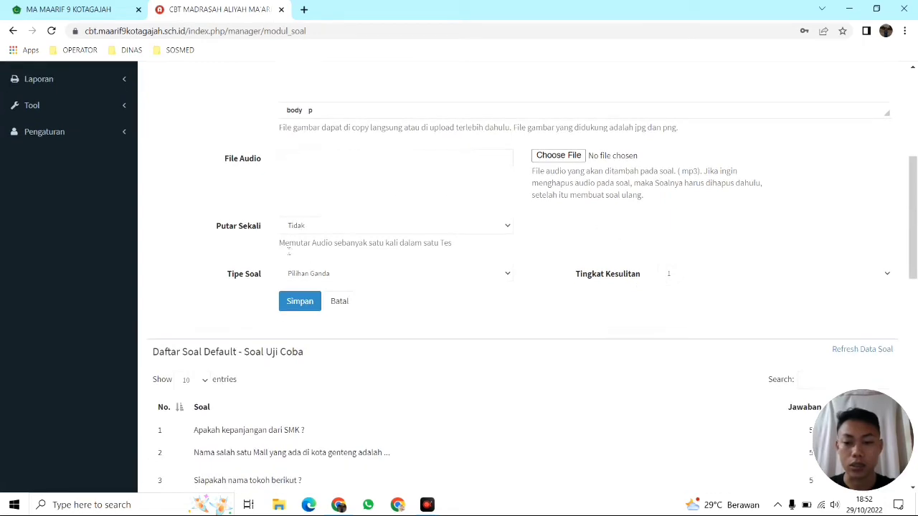
scroll(444, 287, "down", 2)
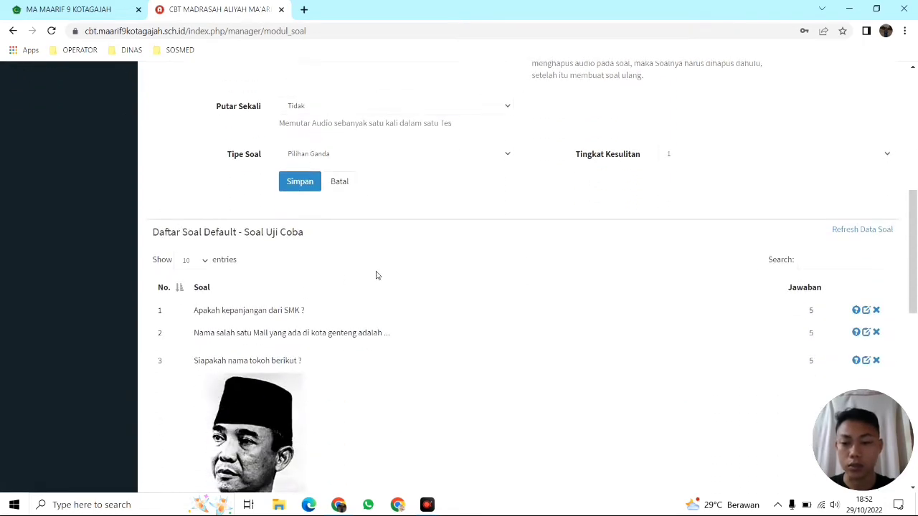
scroll(452, 303, "up", 5)
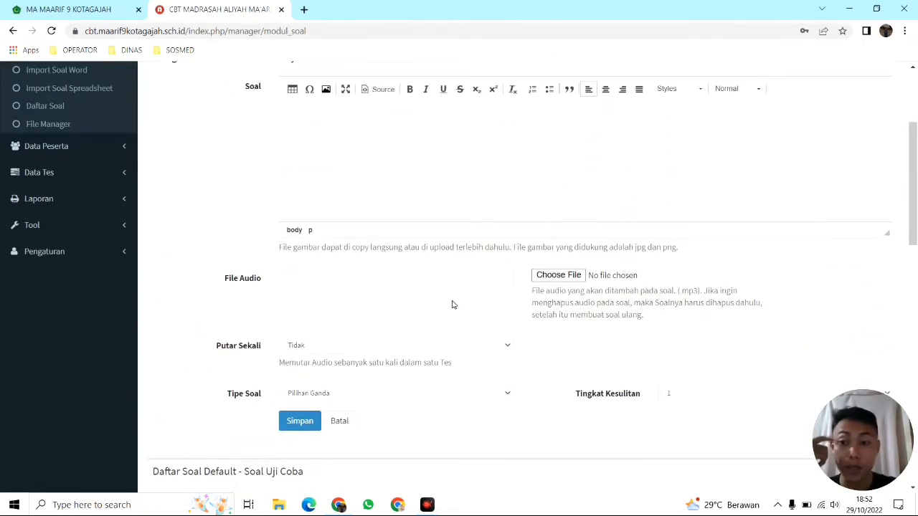
left_click(57, 191)
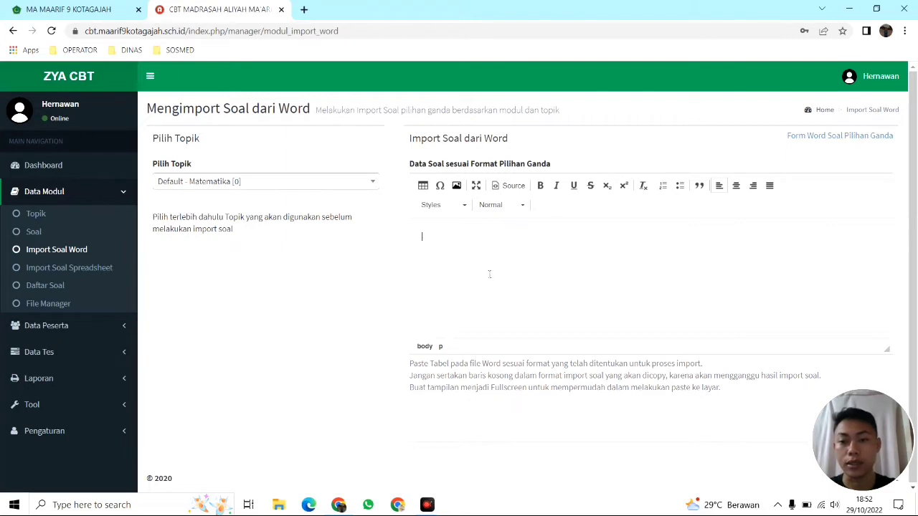
Keep Default - Matematika as the import topic
left_click(343, 181)
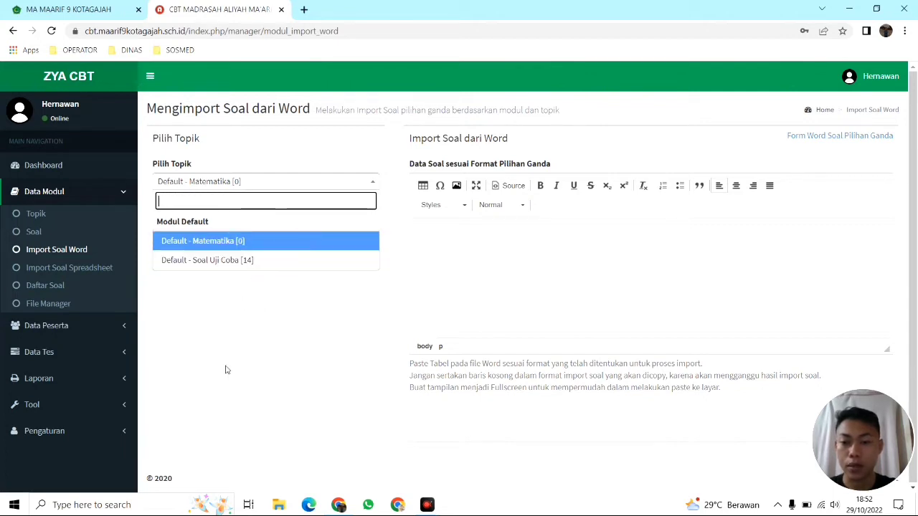
left_click(265, 155)
left_click(270, 190)
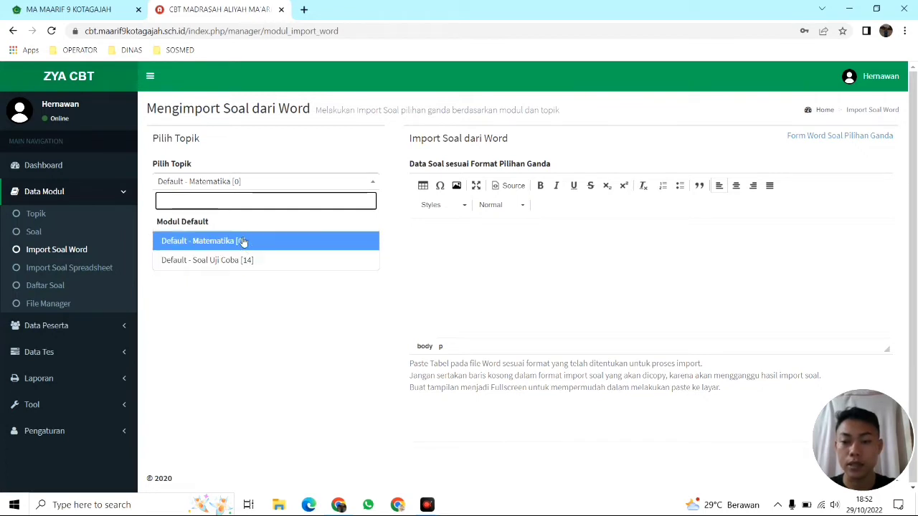
left_click(240, 241)
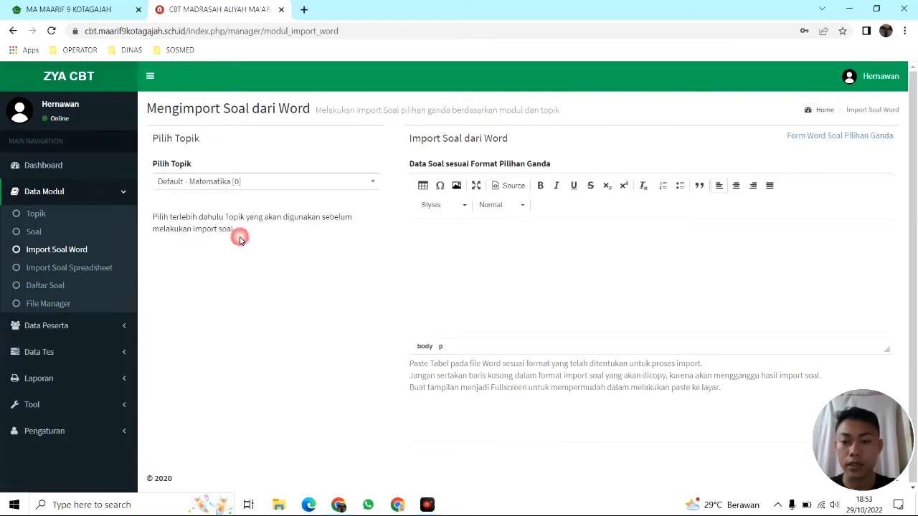
Download the 'Form Word Soal Pilihan Ganda' template and go to Import Soal Spreadsheet
left_click(482, 228)
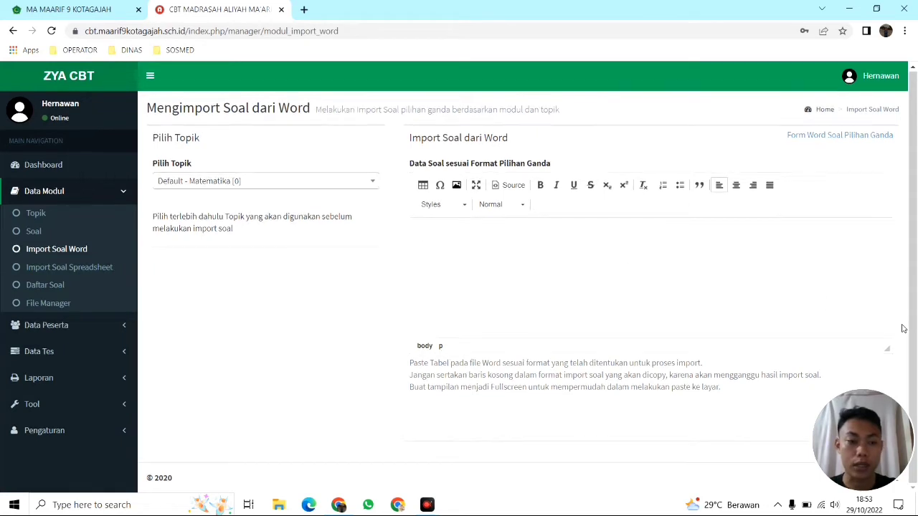
left_click_drag(852, 439, 833, 334)
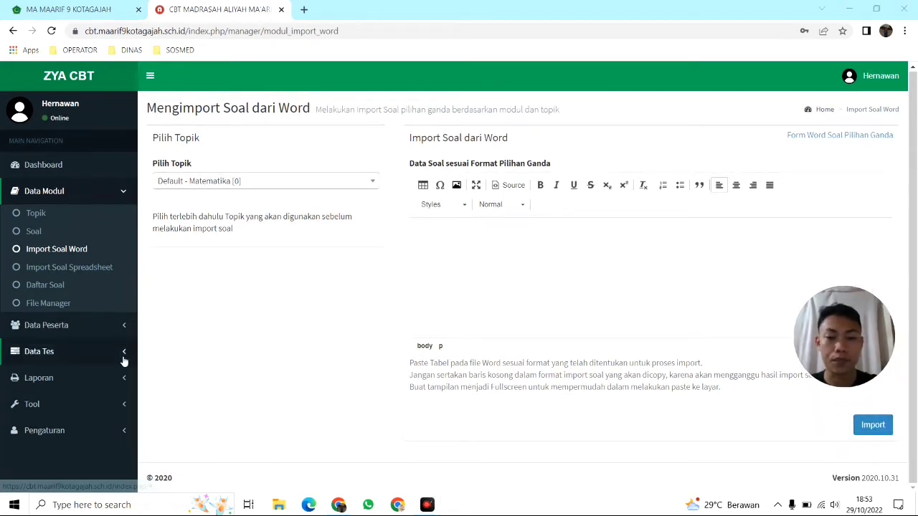
left_click_drag(849, 331, 863, 37)
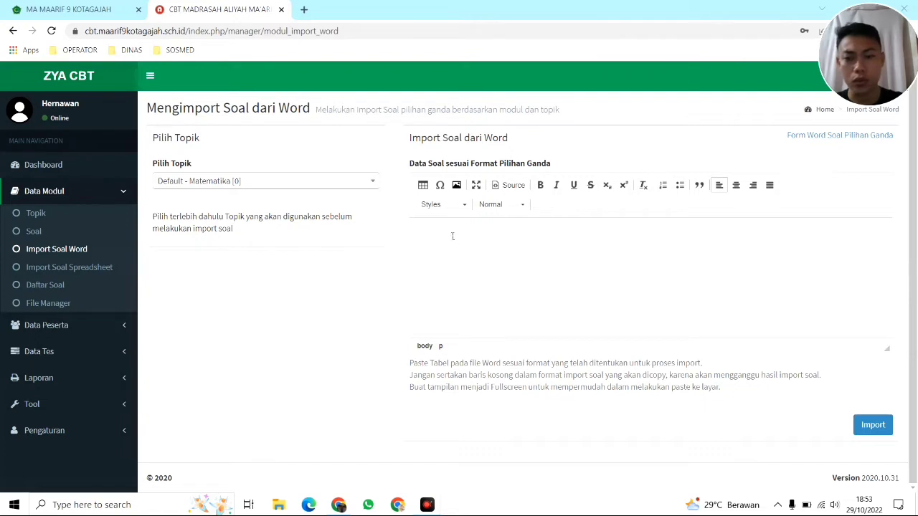
left_click(452, 236)
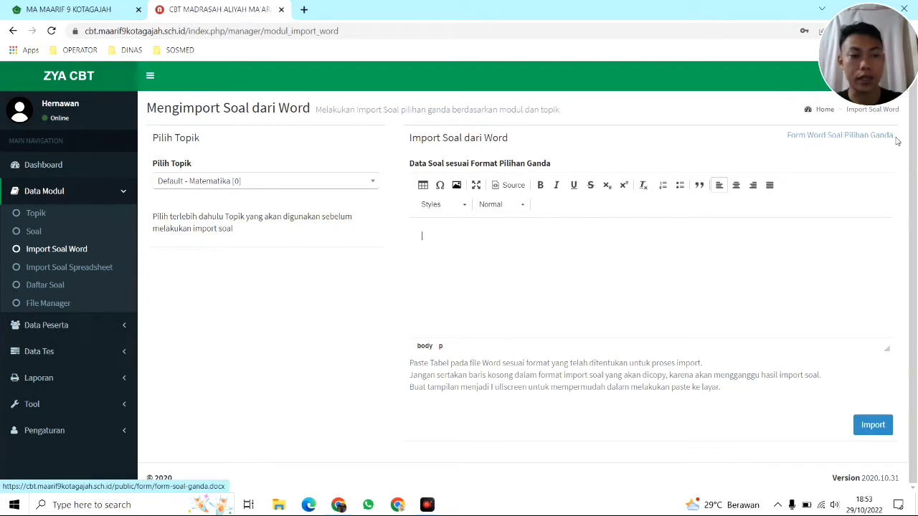
left_click(855, 141)
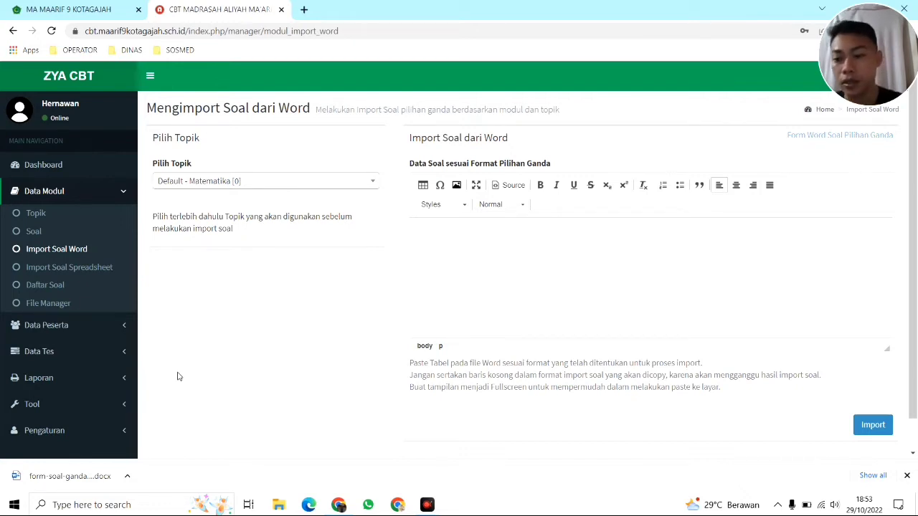
left_click(84, 268)
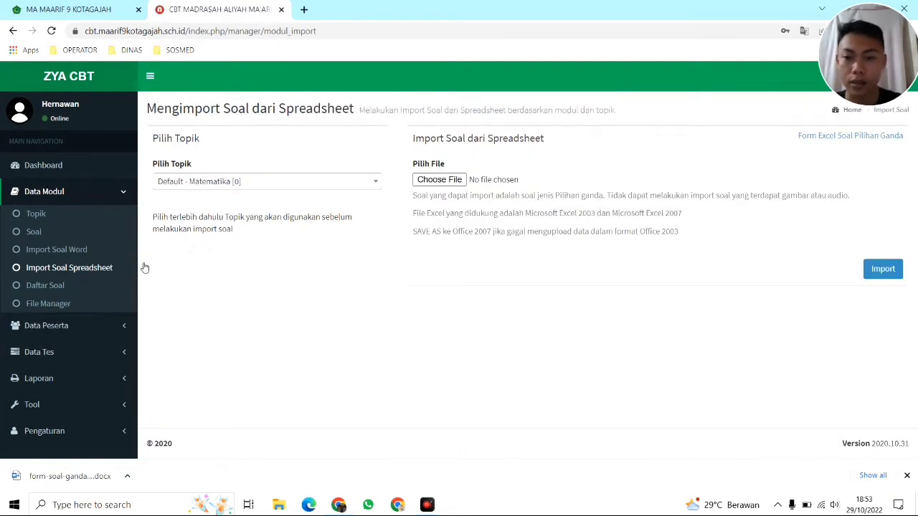
Keep Matematika, download 'Form Excel Soal Pilihan Ganda' (form-soal-ganda (1).xls), then go to Daftar Soal
left_click(220, 185)
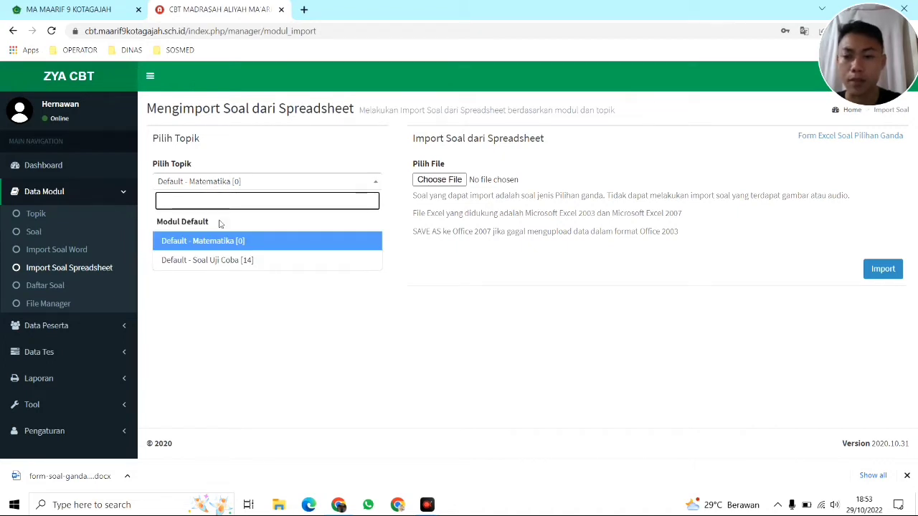
left_click(230, 320)
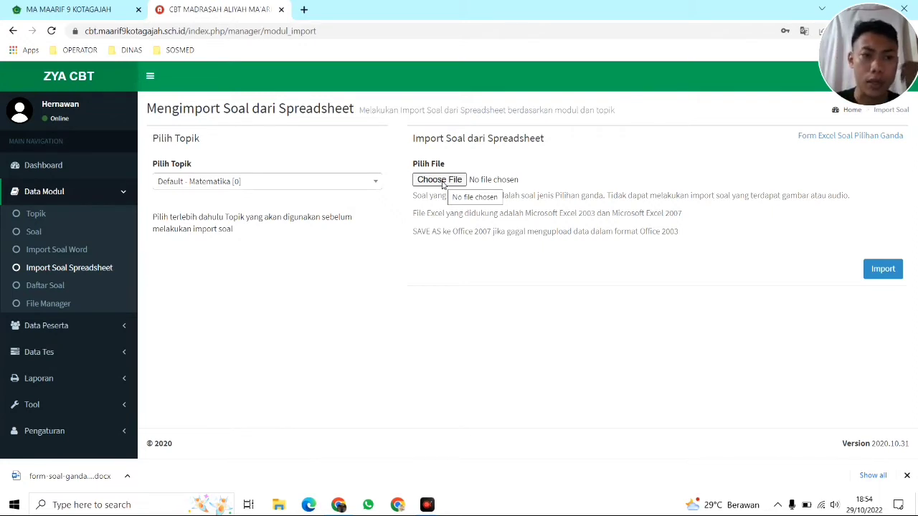
left_click(821, 138)
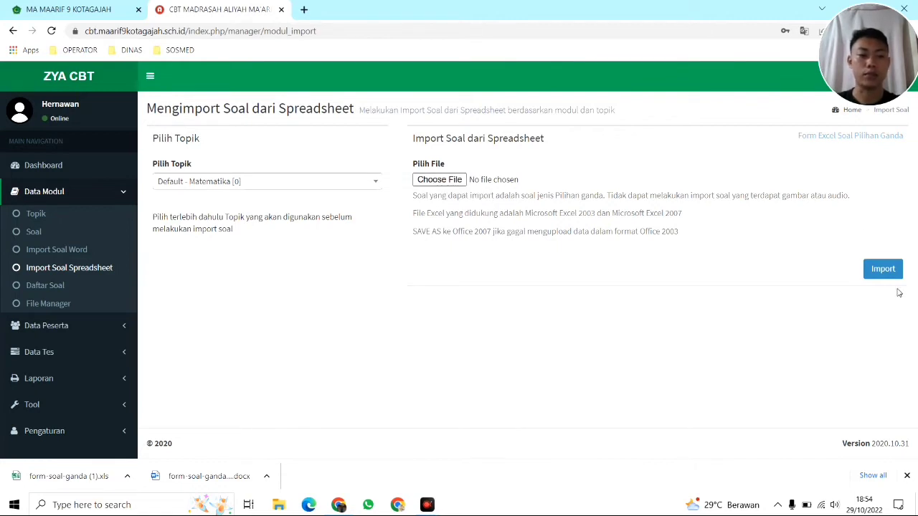
left_click(53, 289)
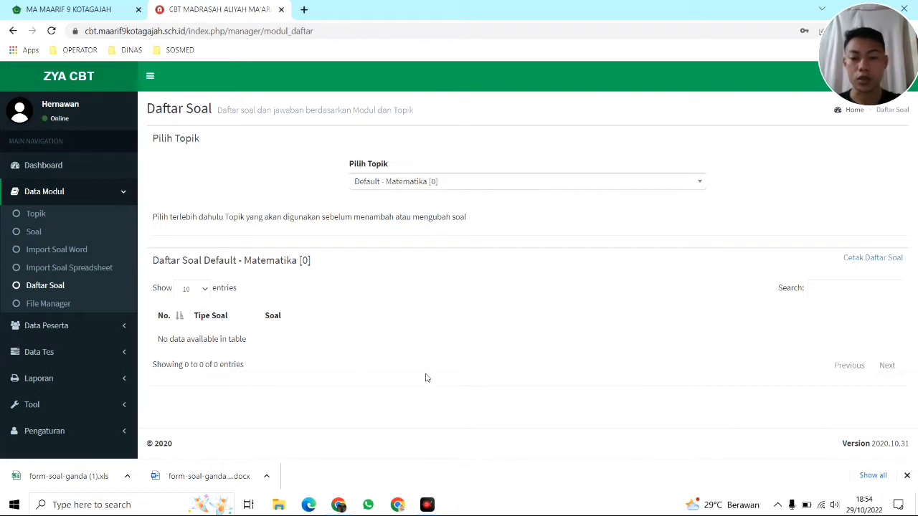
Show and scroll through the 14 questions of Default - Soal Uji Coba
left_click(907, 476)
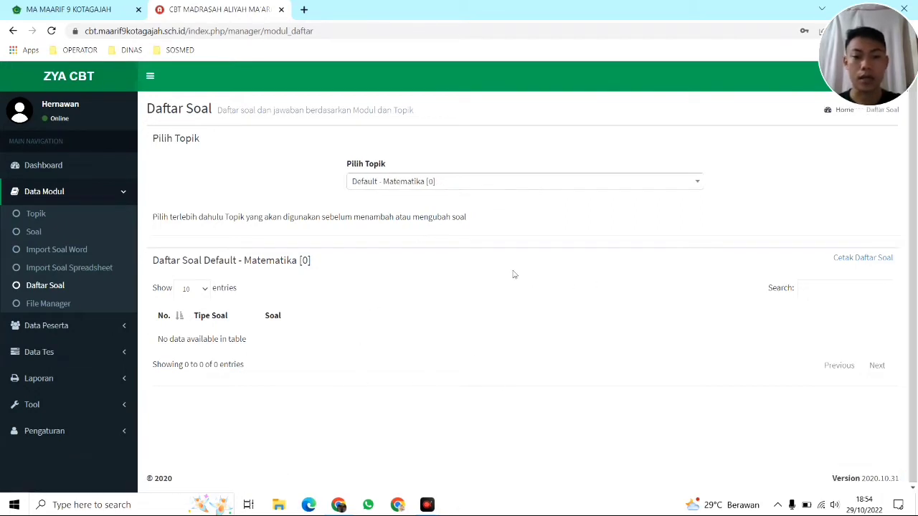
left_click(483, 182)
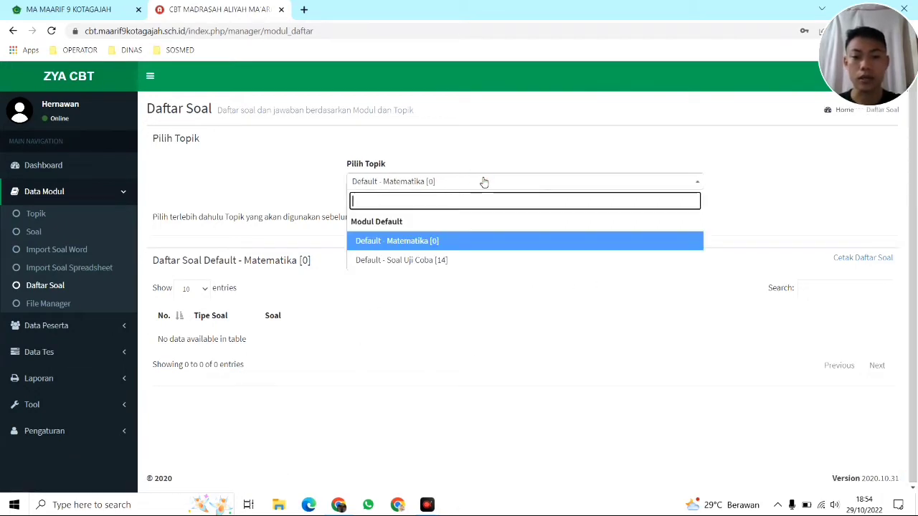
left_click(455, 261)
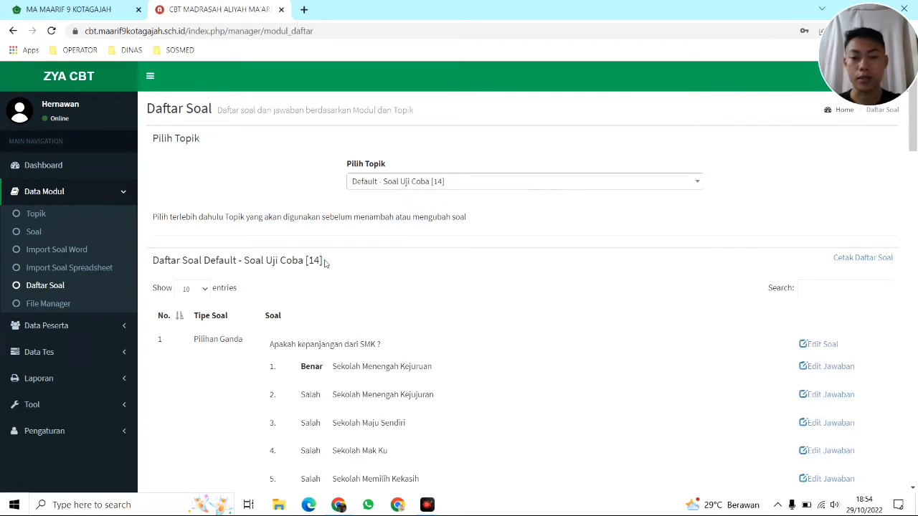
scroll(327, 263, "down", 4)
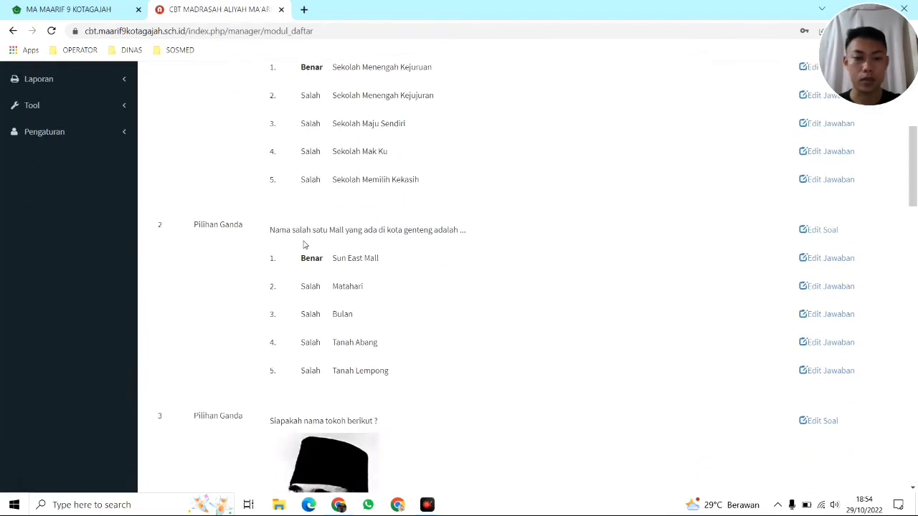
scroll(303, 245, "down", 10)
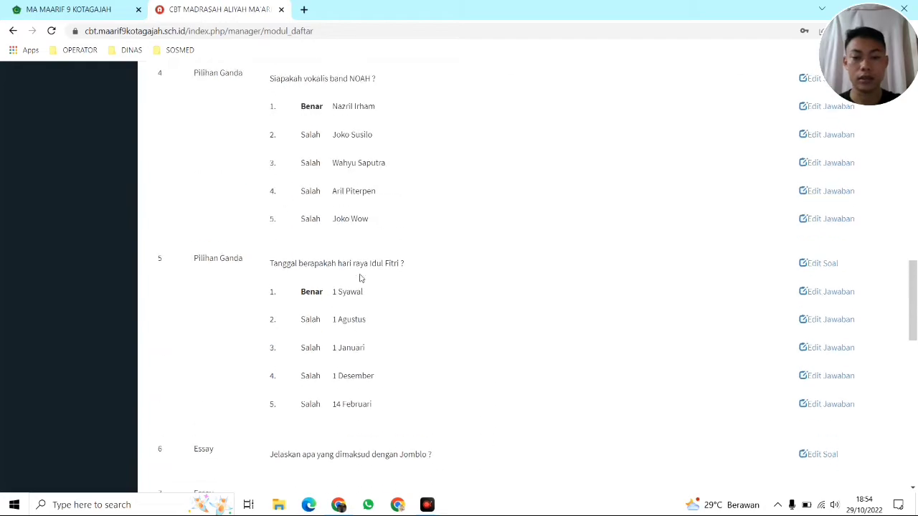
scroll(360, 278, "up", 14)
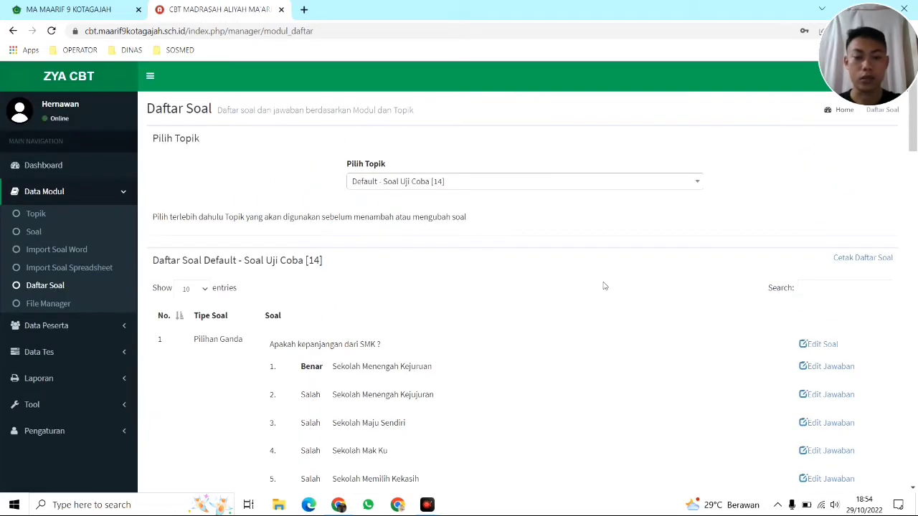
scroll(829, 263, "down", 2)
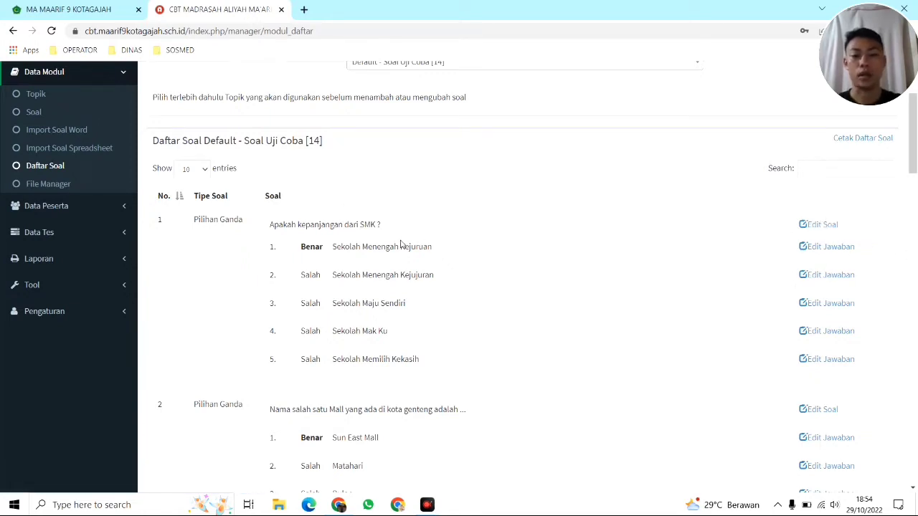
Inspect question 1's edit form, return, and open File Manager listing topik_7 and topik_10
left_click(828, 226)
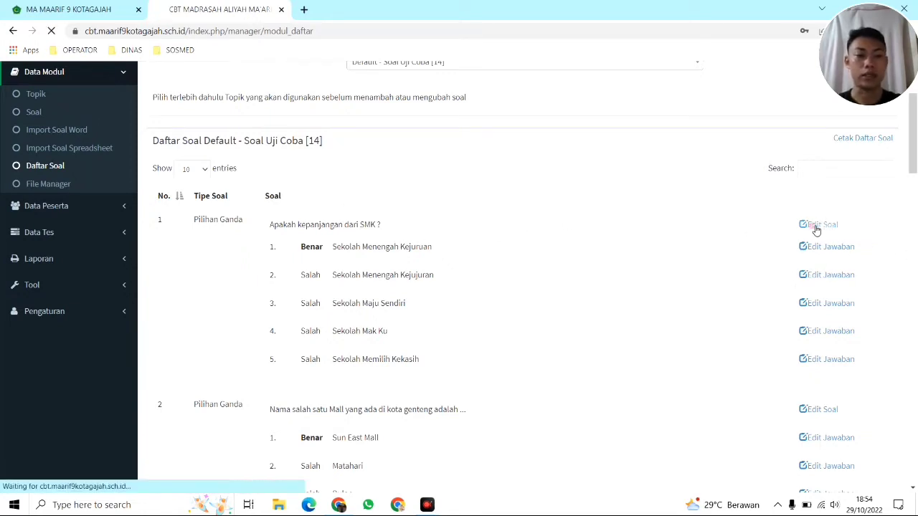
scroll(815, 229, "down", 3)
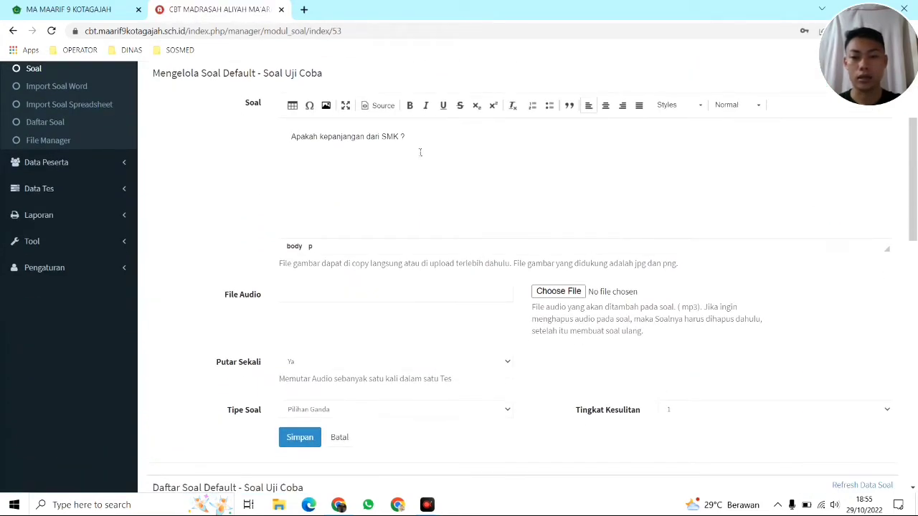
left_click(404, 137)
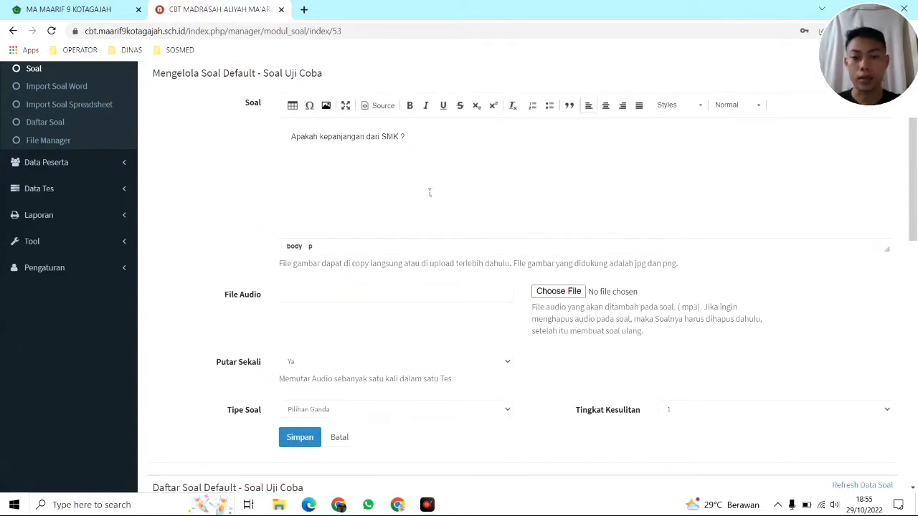
scroll(492, 195, "down", 3)
scroll(490, 202, "up", 5)
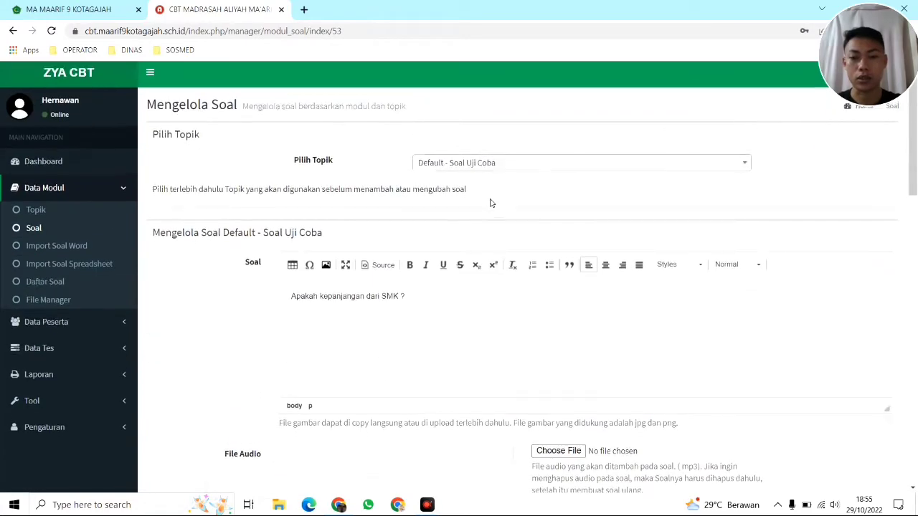
left_click(10, 32)
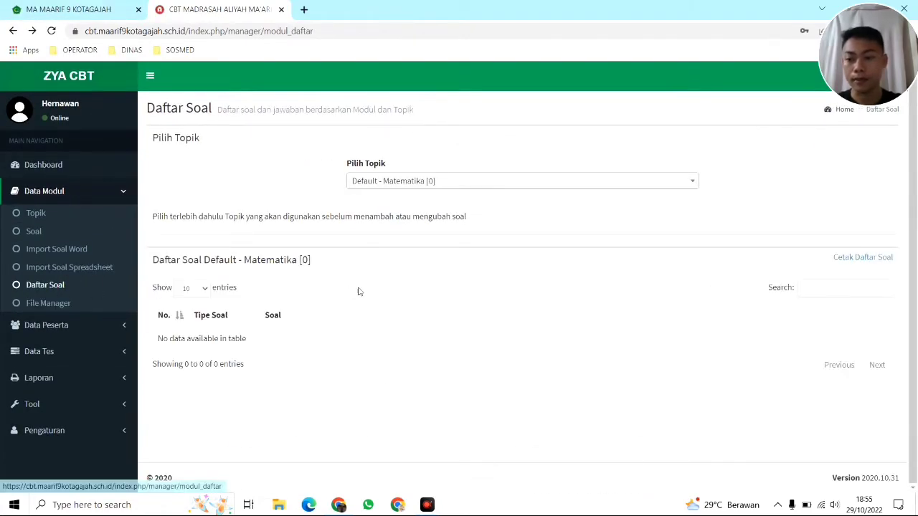
left_click(63, 304)
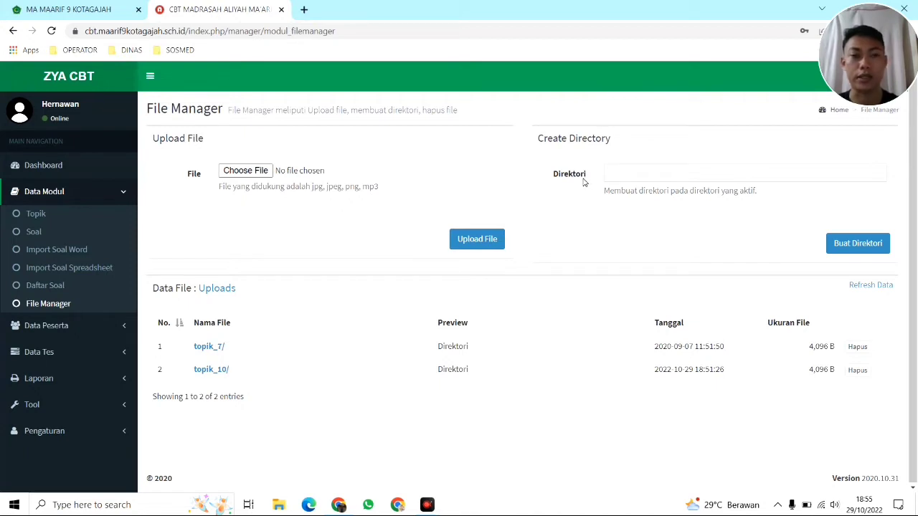
Collapse Data Modul, note the supported upload file types, and expand the Data Peserta submenu
left_click(119, 193)
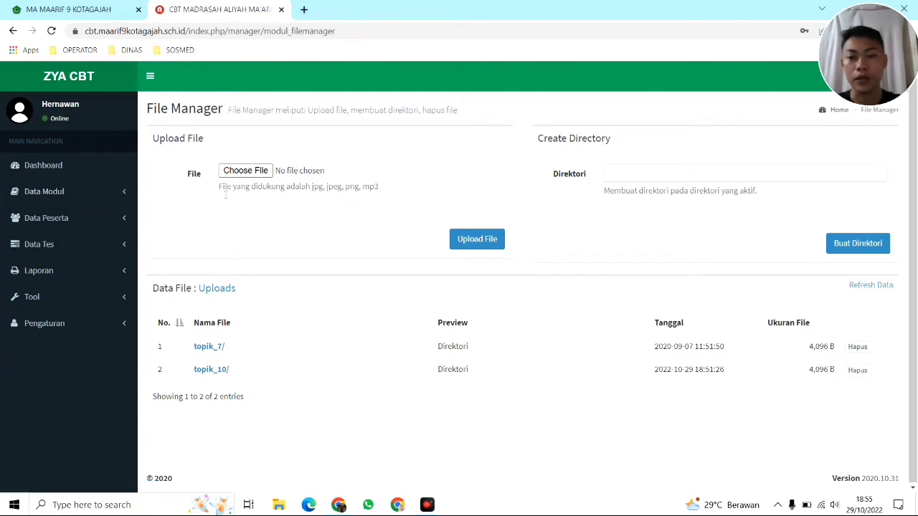
left_click_drag(226, 194, 391, 192)
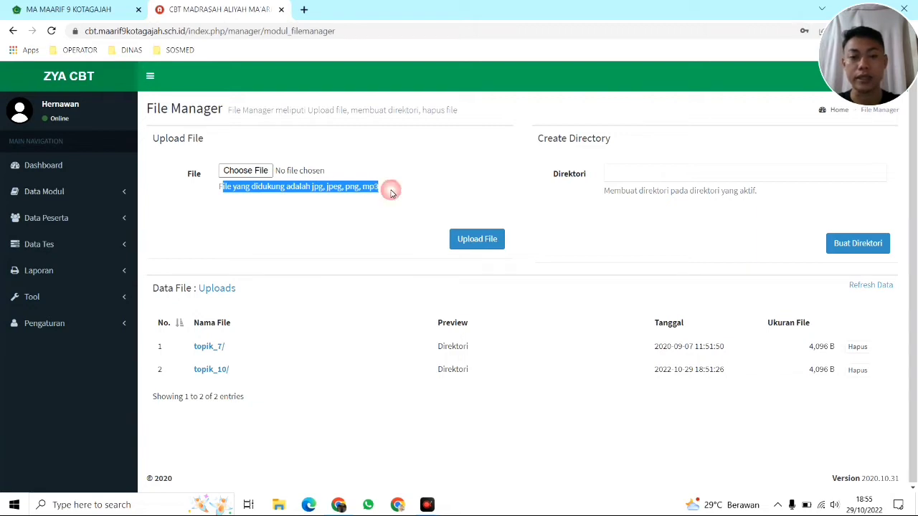
left_click(391, 191)
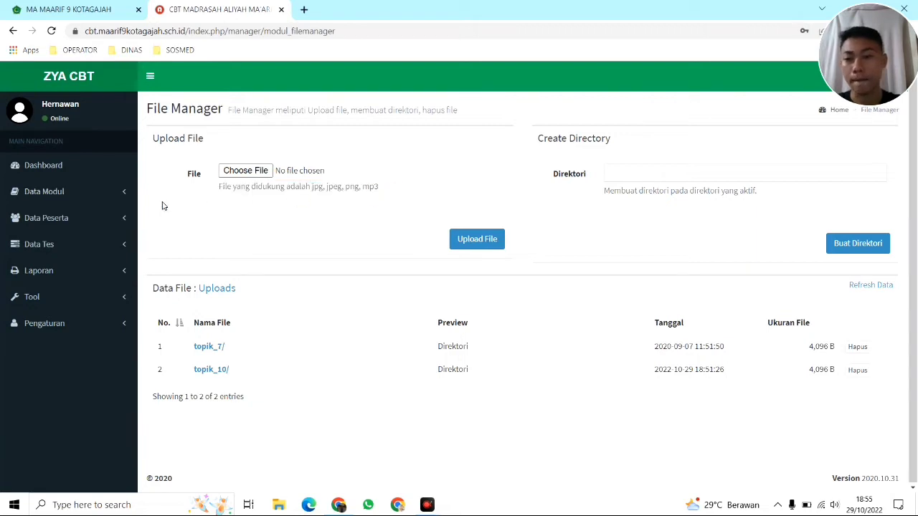
left_click(65, 221)
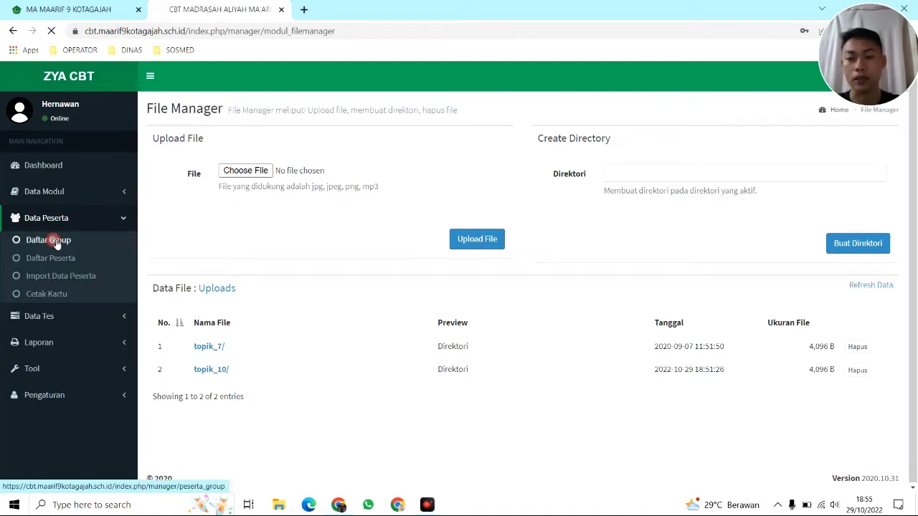
Open the Group page, review its description and the XI MM group, and open Tambah Group
left_click(57, 243)
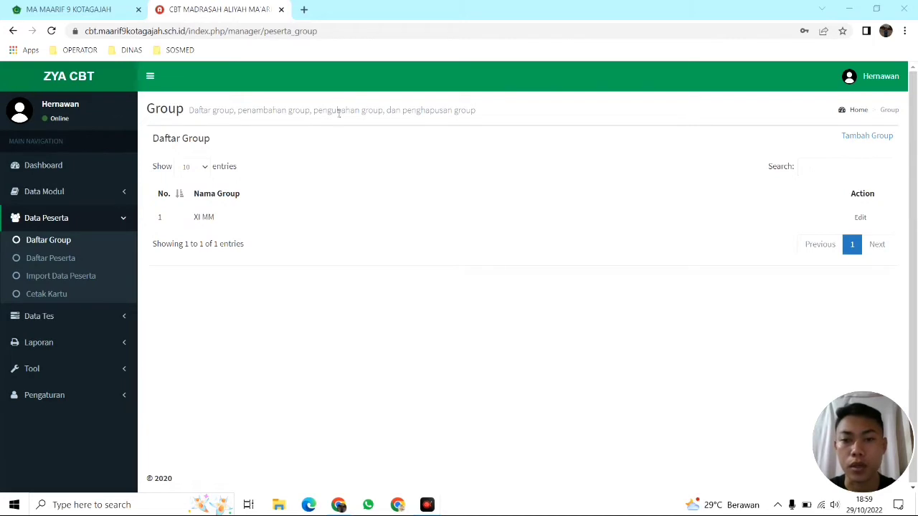
left_click_drag(485, 113, 195, 119)
left_click(265, 148)
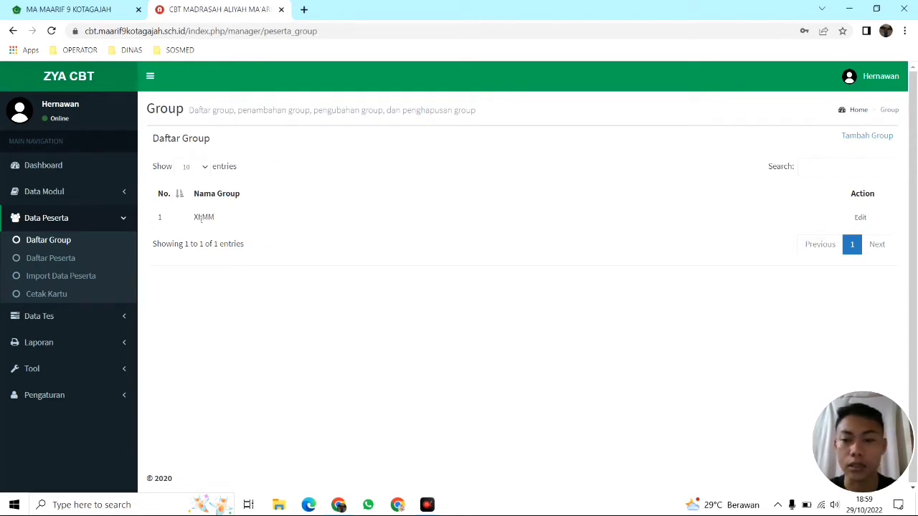
left_click_drag(193, 219, 228, 224)
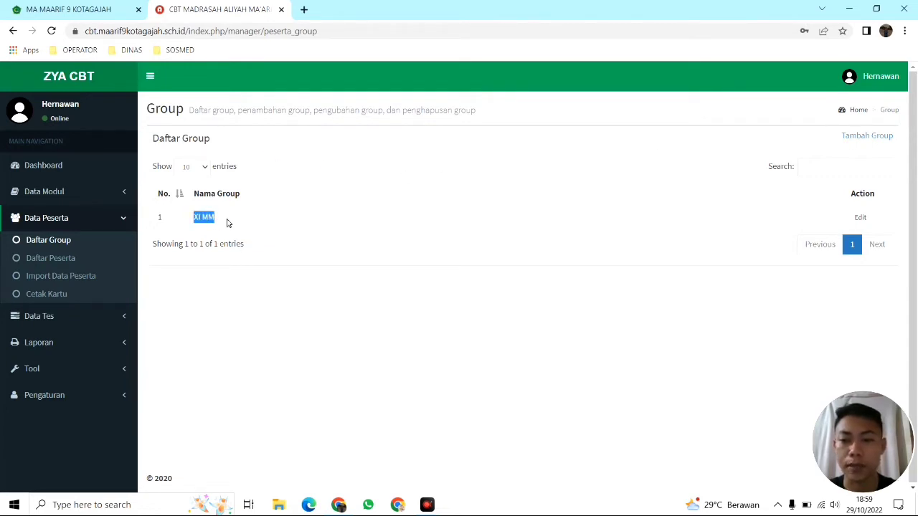
left_click(285, 168)
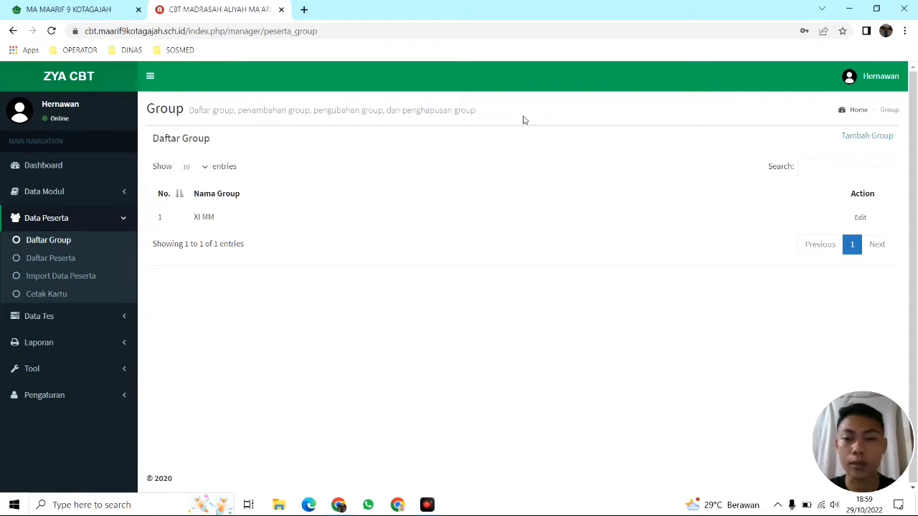
left_click_drag(476, 111, 373, 111)
left_click(482, 113)
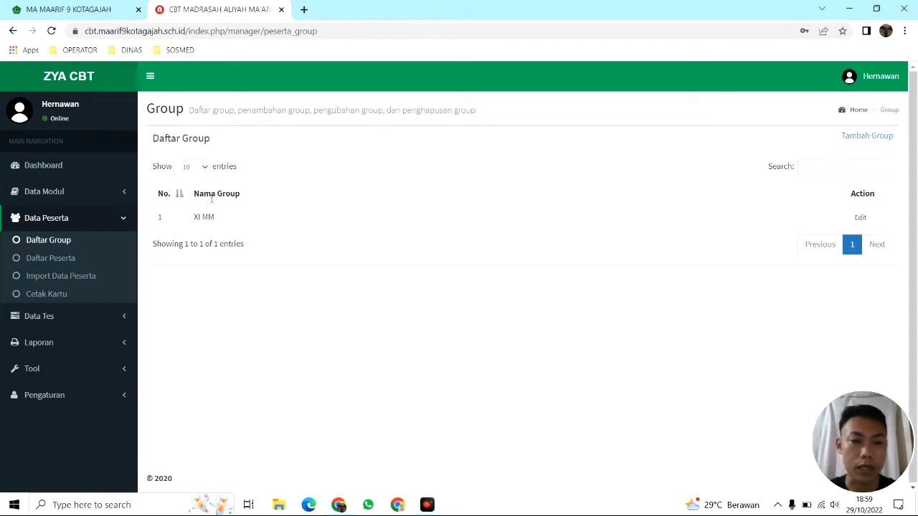
left_click(867, 136)
Add the group X MIA 1, then delete it again from its Edit form
left_click(377, 148)
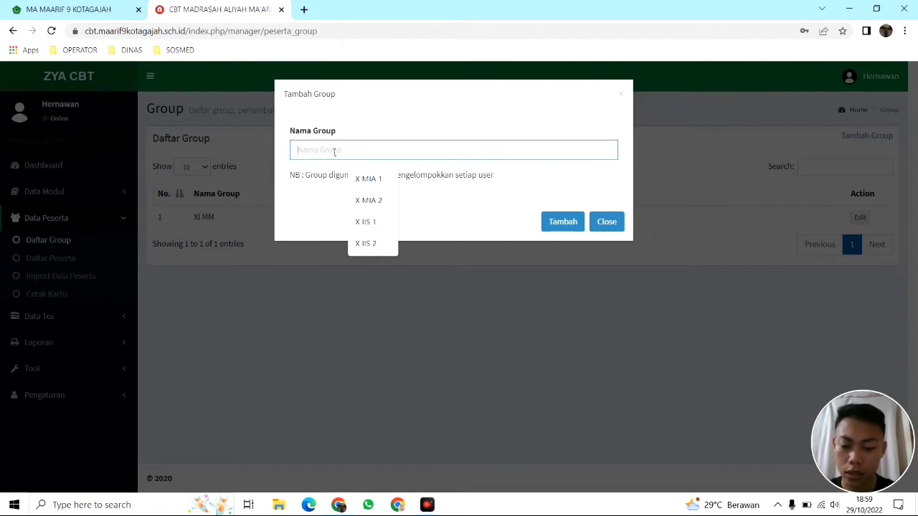
type("X Mi")
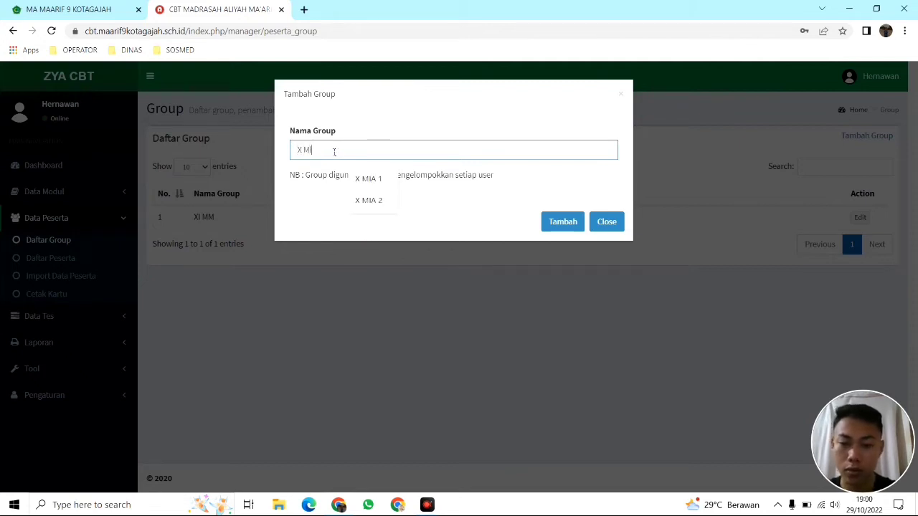
type("a 1")
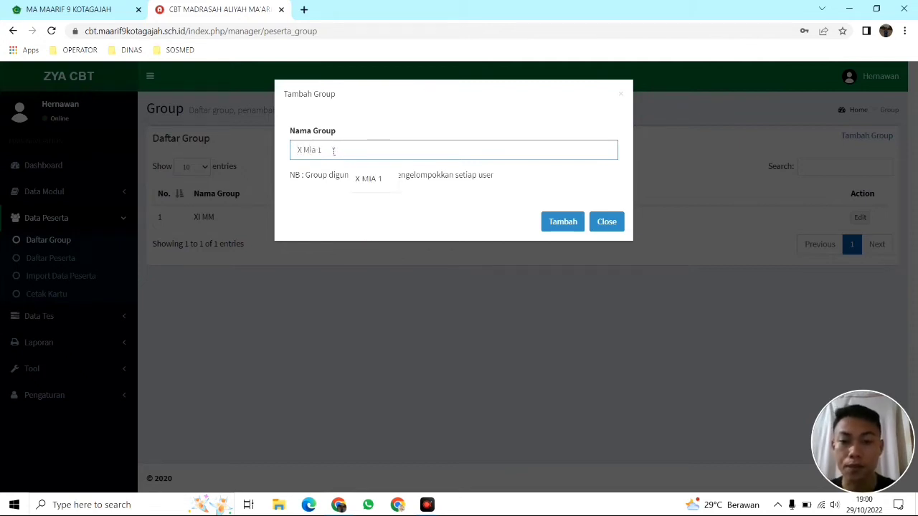
left_click(367, 178)
left_click(558, 223)
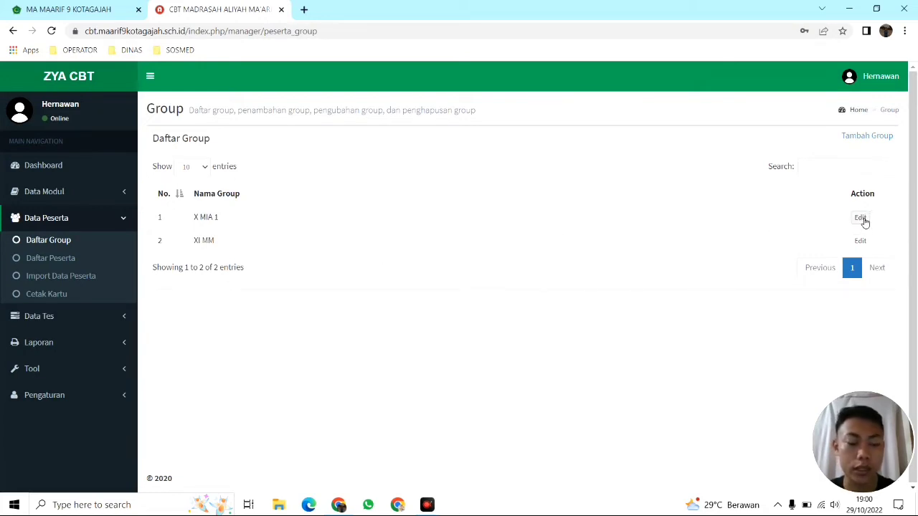
left_click(861, 218)
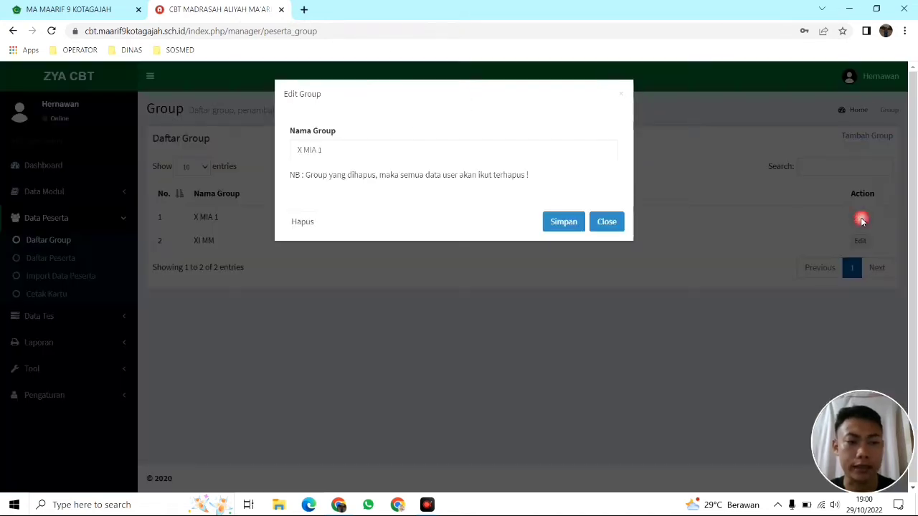
left_click(302, 223)
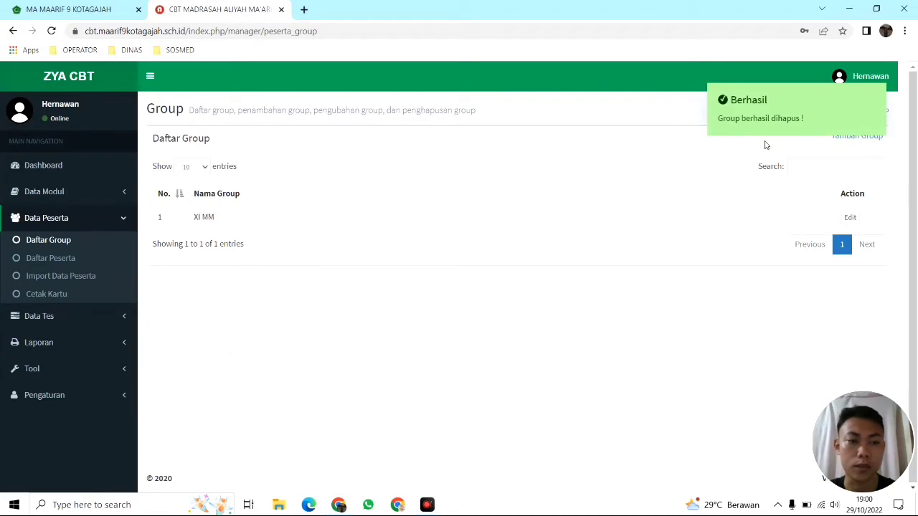
Filter Daftar Peserta to group XI MM and open an empty Tambah Peserta form
left_click(64, 263)
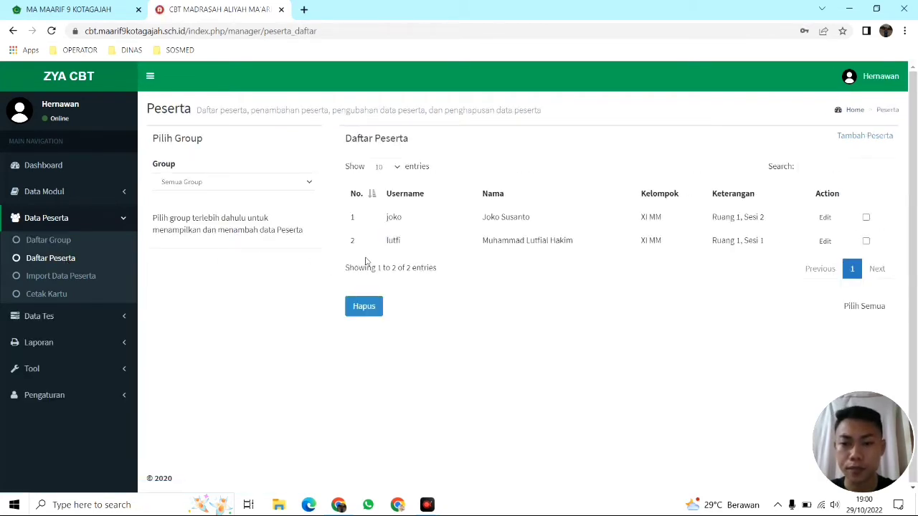
left_click(201, 184)
left_click(207, 180)
left_click(237, 183)
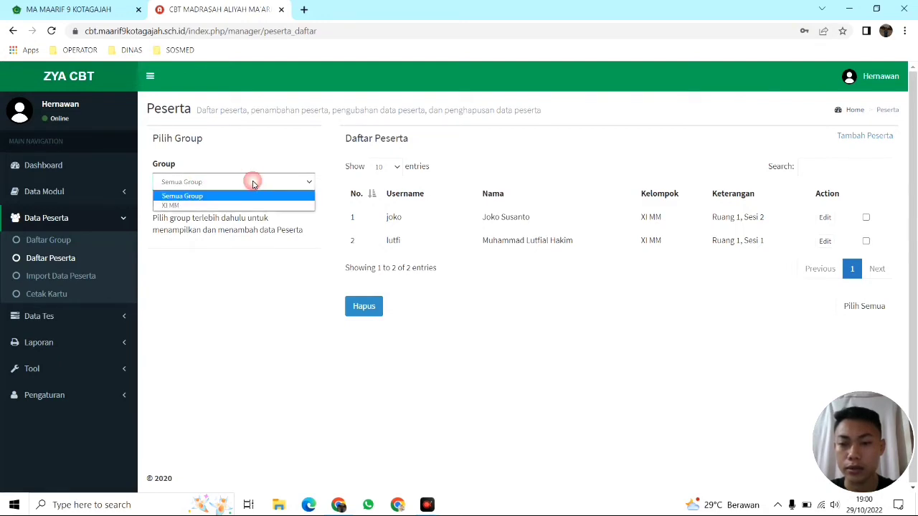
left_click(258, 185)
left_click(281, 185)
left_click(281, 185)
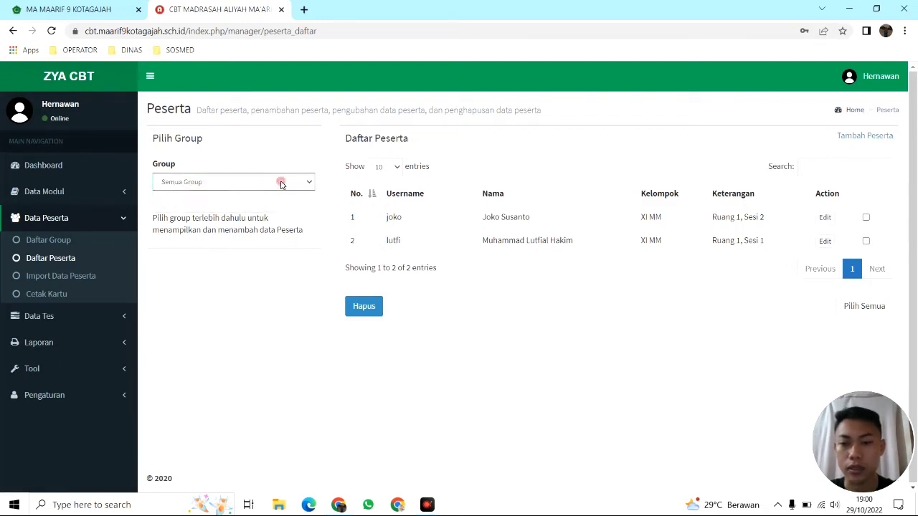
left_click(282, 184)
left_click(176, 207)
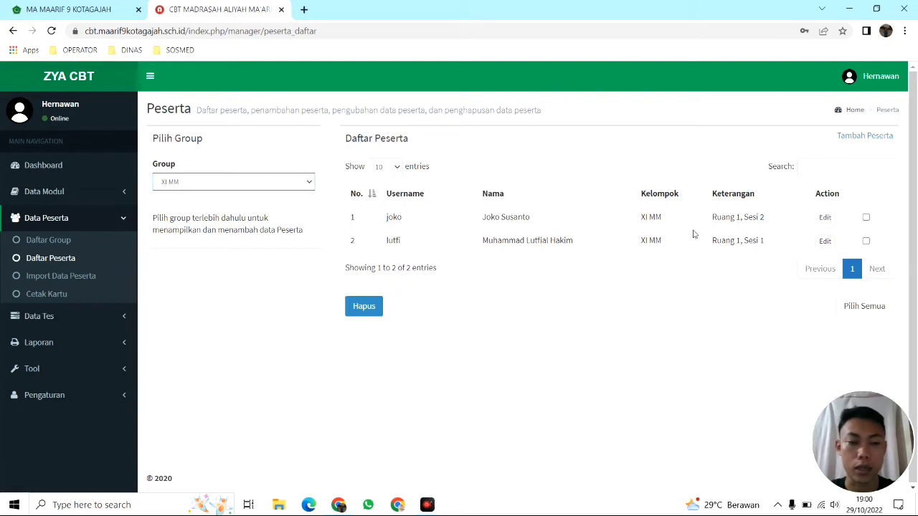
left_click(875, 138)
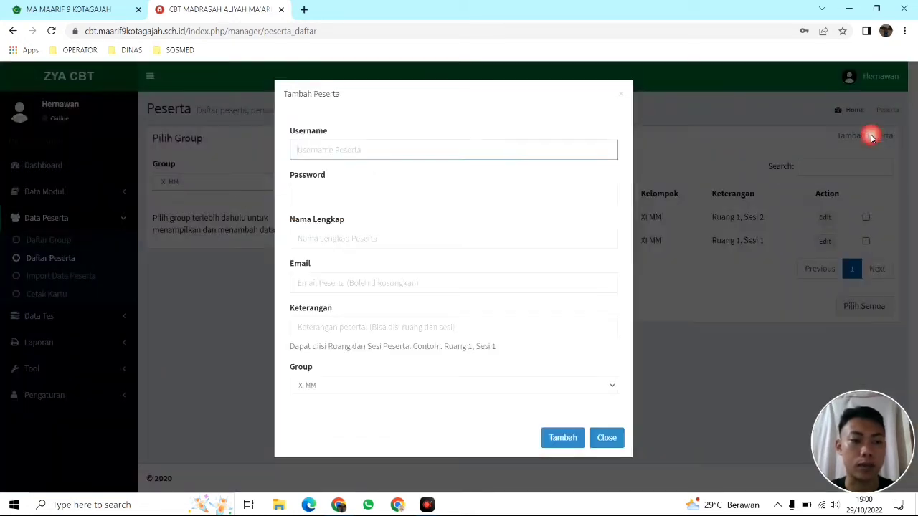
Enter username coba, a password, and the participant's full name in the Tambah Peserta form
left_click(368, 147)
left_click(356, 134)
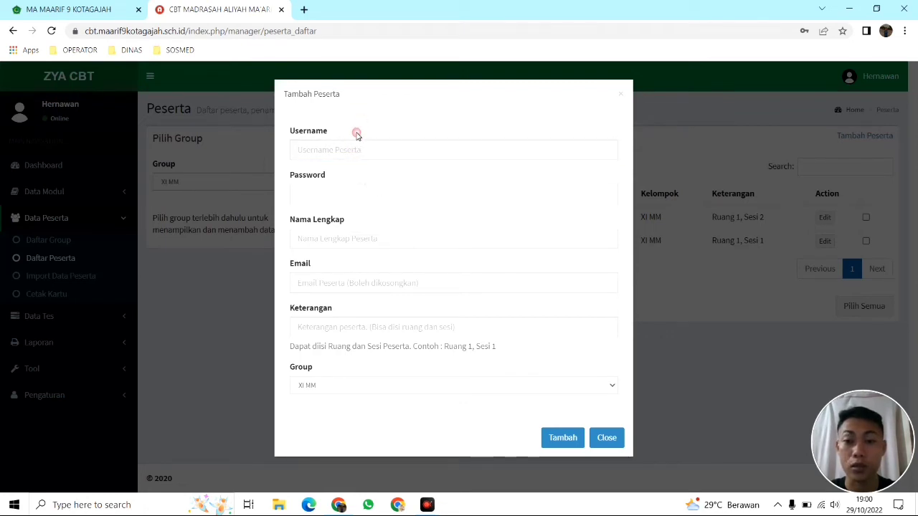
left_click(350, 150)
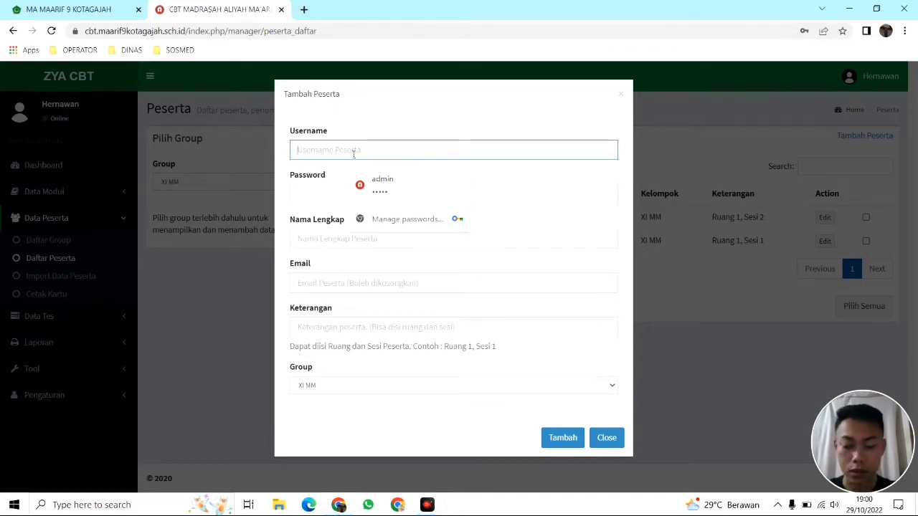
type("coba")
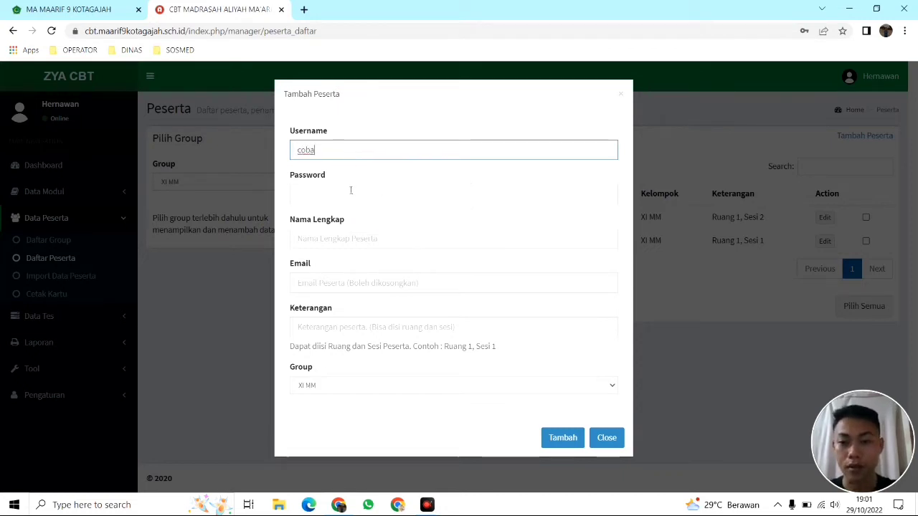
left_click(343, 192)
type("123")
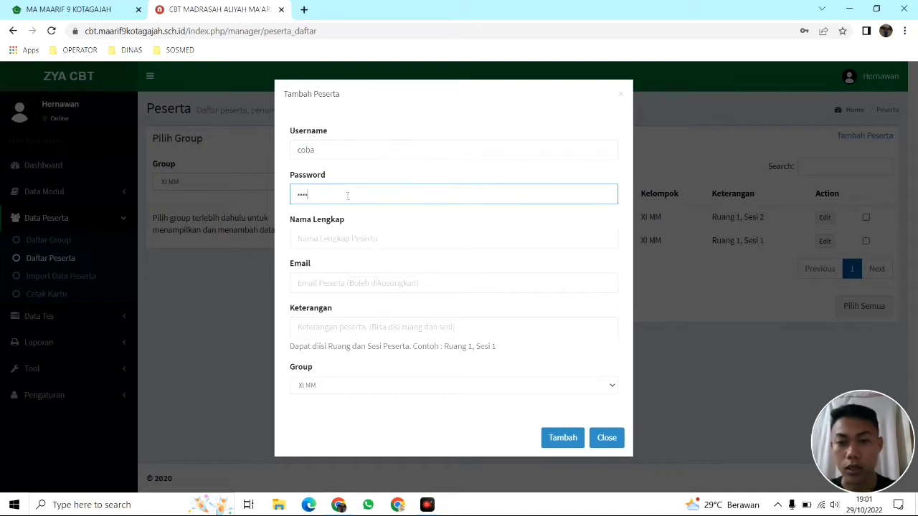
left_click(346, 241)
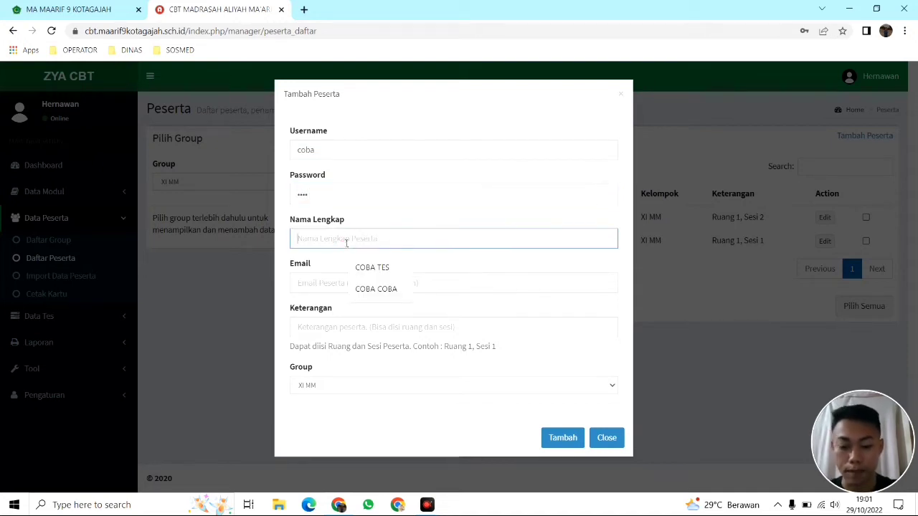
type("coba")
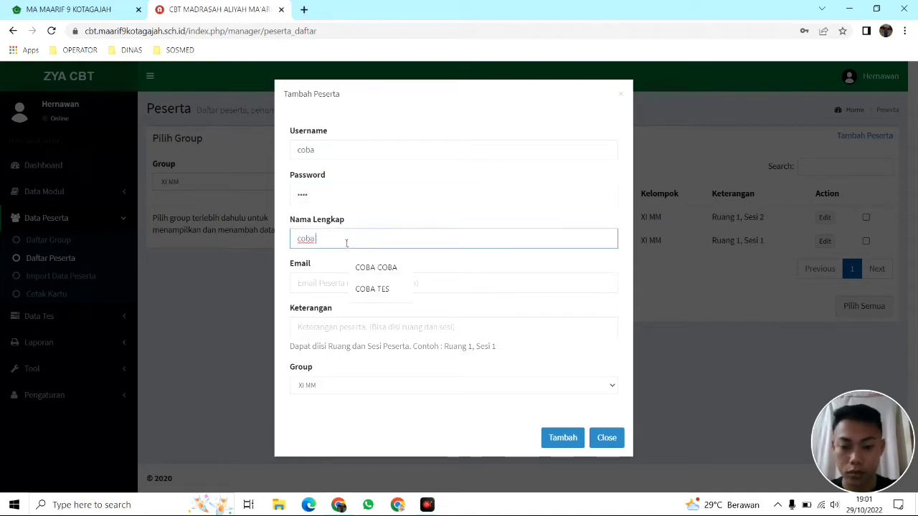
type(" coba")
Set email '-' and Keterangan 'xi mm', keep group XI MM, and save the participant
left_click(332, 290)
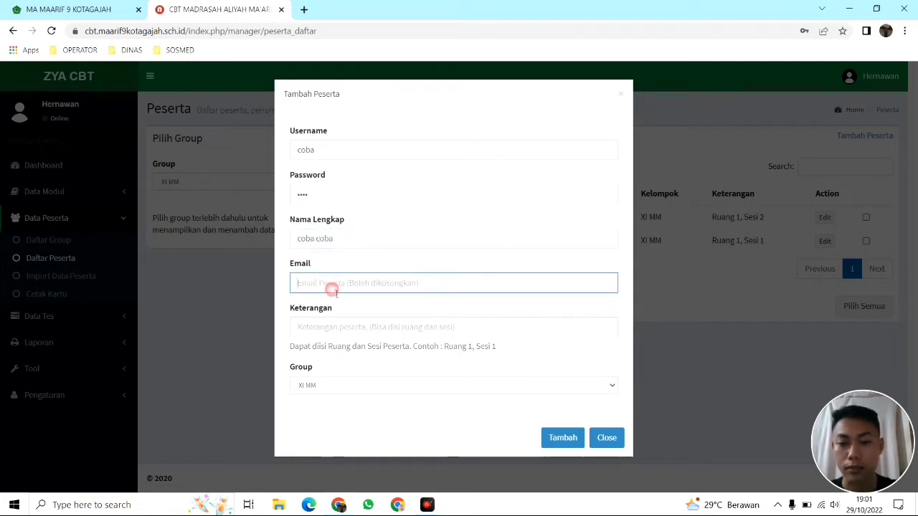
type("-")
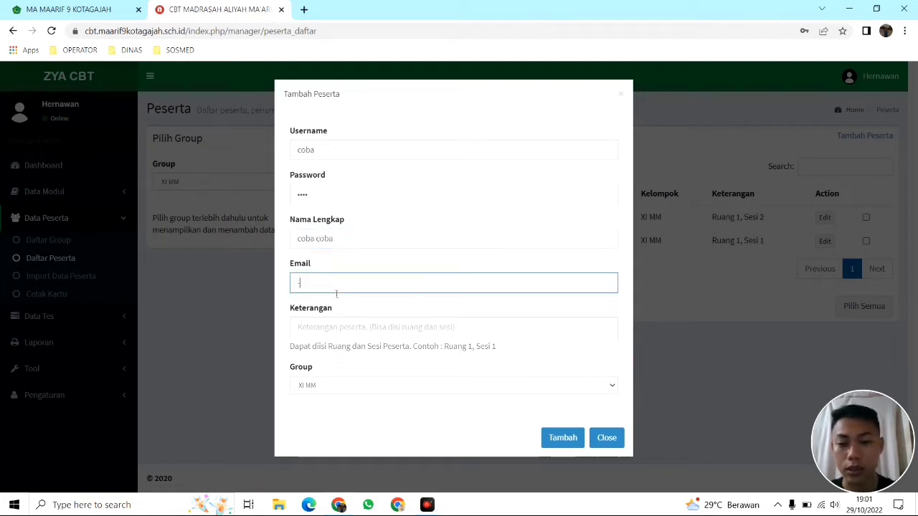
left_click(329, 334)
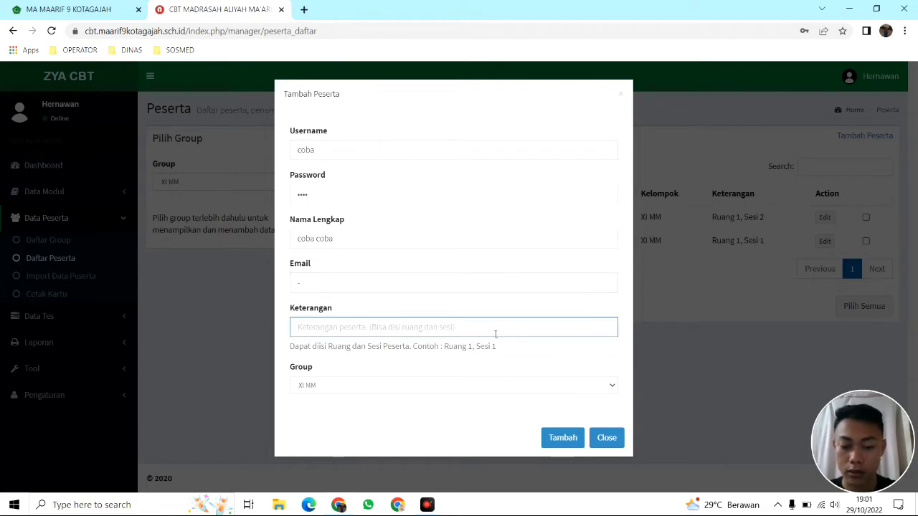
type("xi")
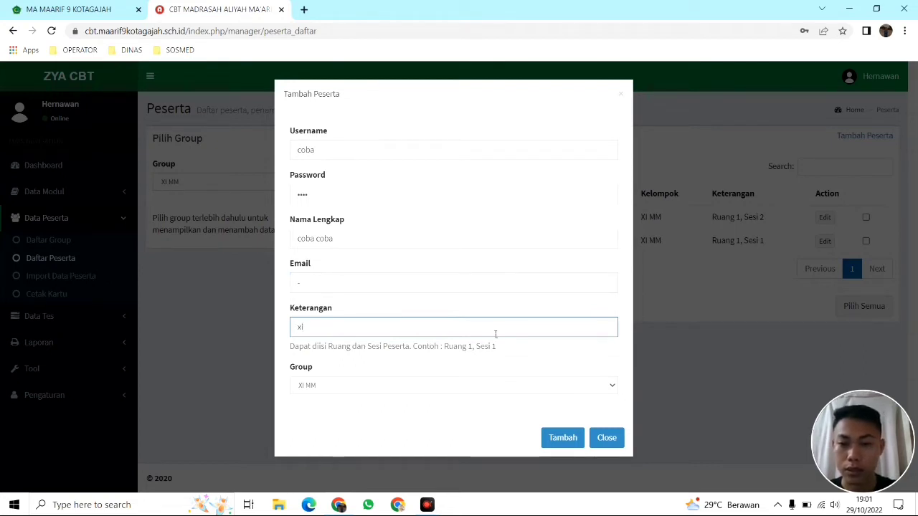
type(" mm")
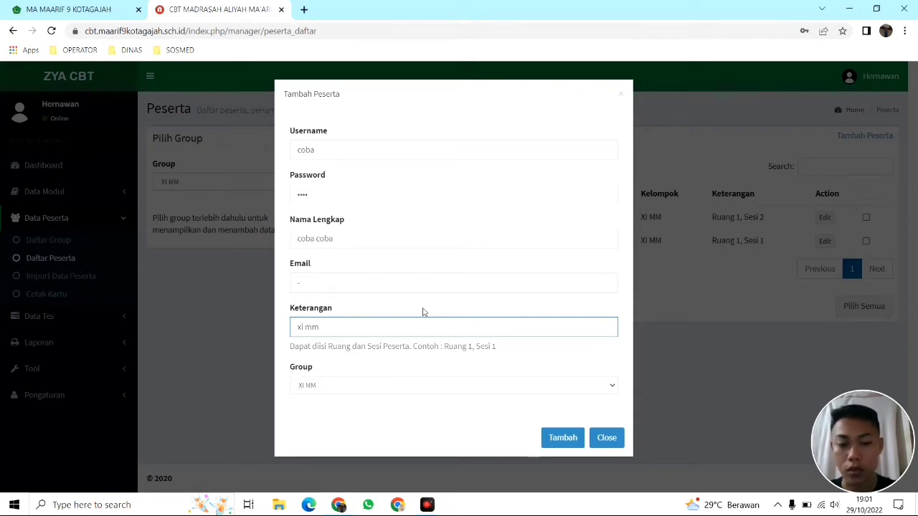
left_click(410, 307)
left_click(336, 388)
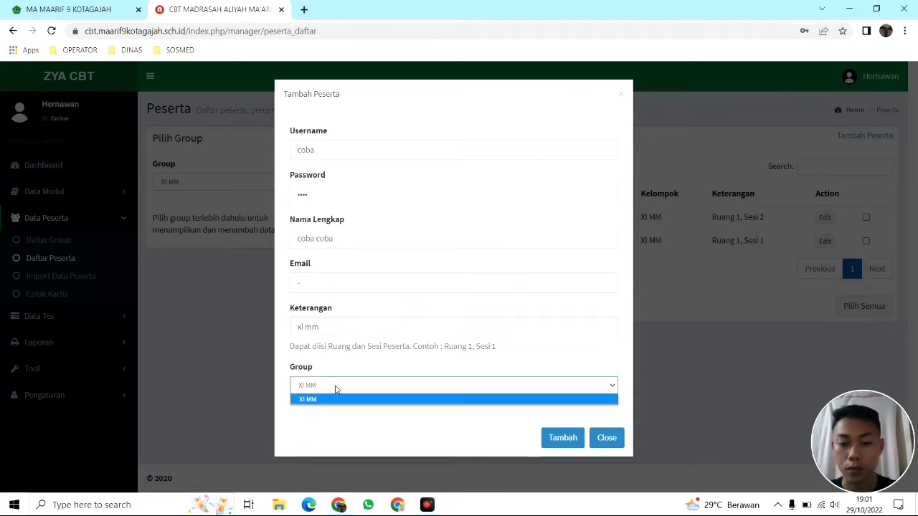
left_click(336, 388)
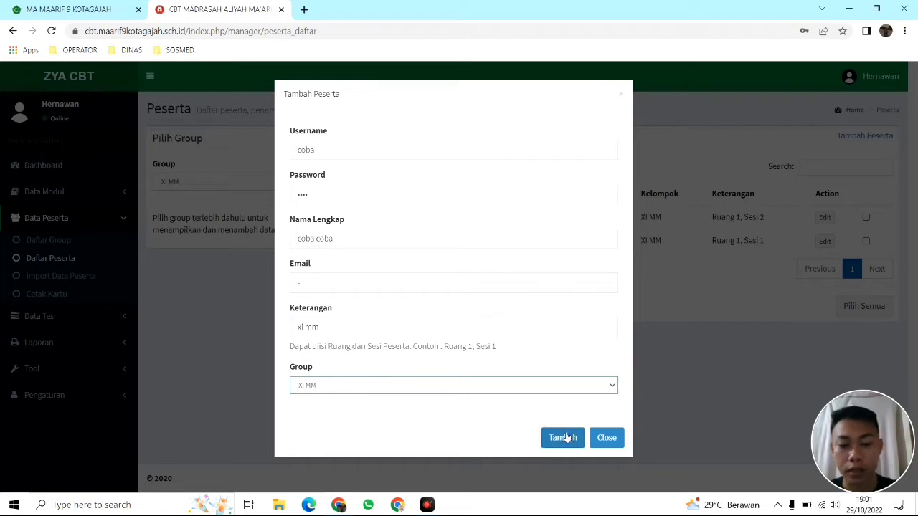
left_click(563, 438)
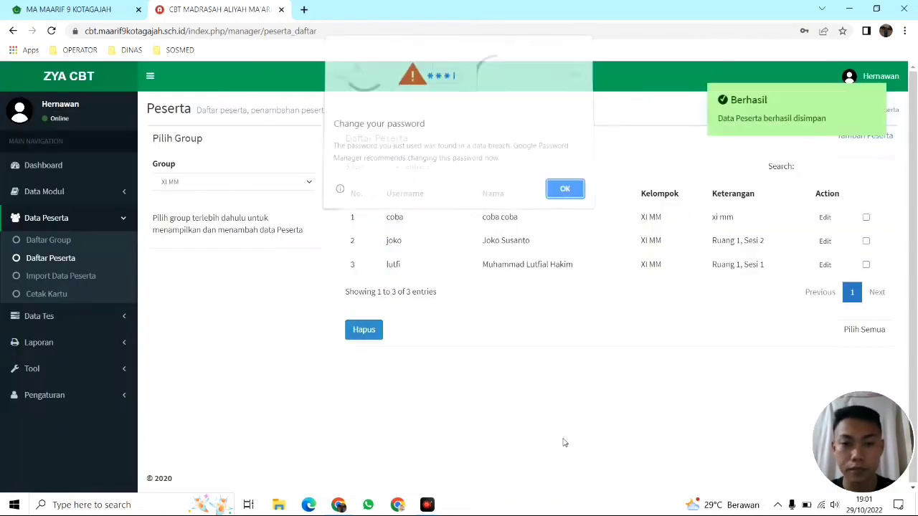
Decline the browser's password save prompt and keep the list showing group XI MM
left_click(551, 188)
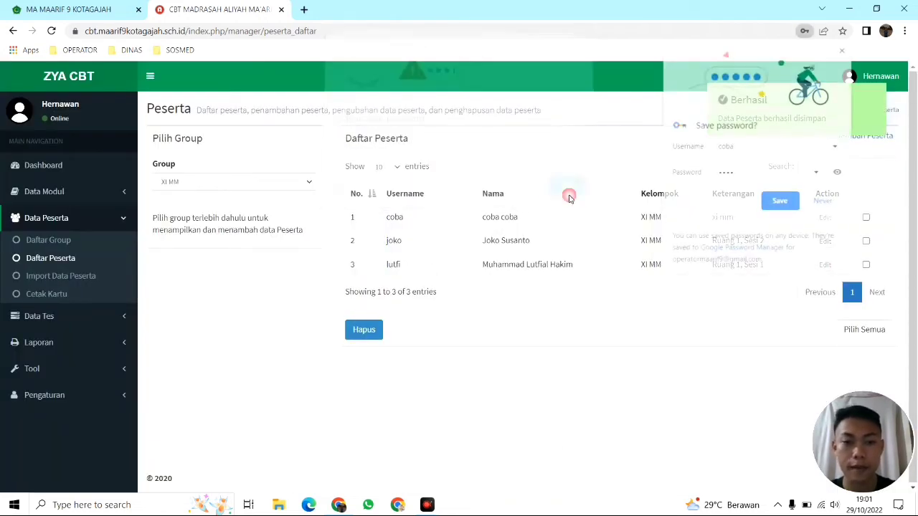
left_click(822, 201)
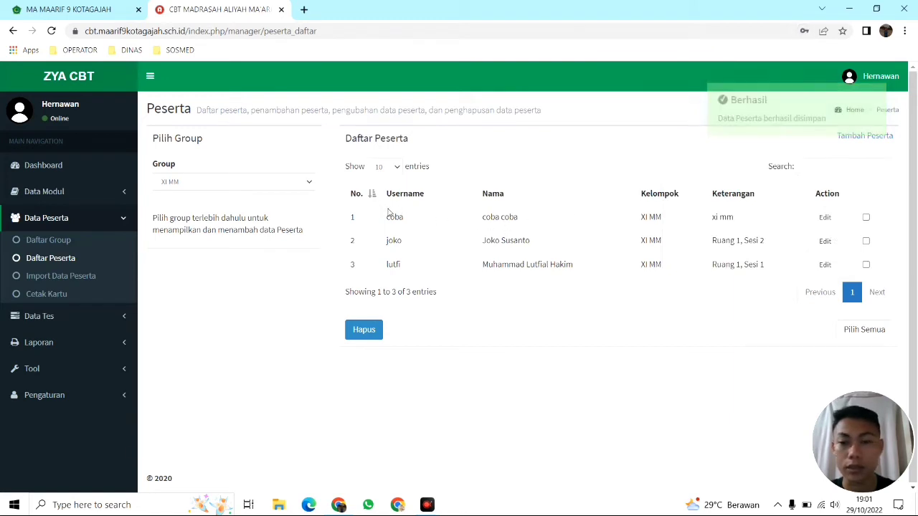
left_click(261, 188)
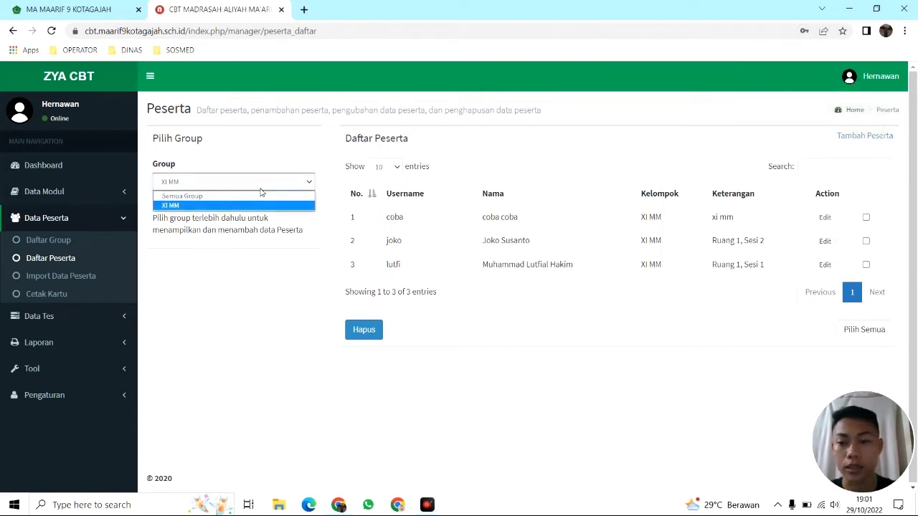
left_click(266, 186)
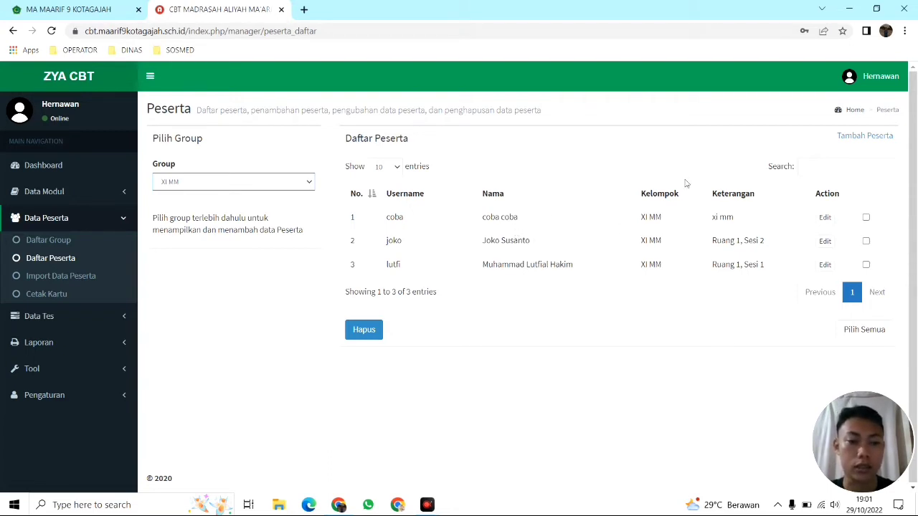
Delete participant coba from the XI MM list, then go to Import Data Peserta
left_click(865, 218)
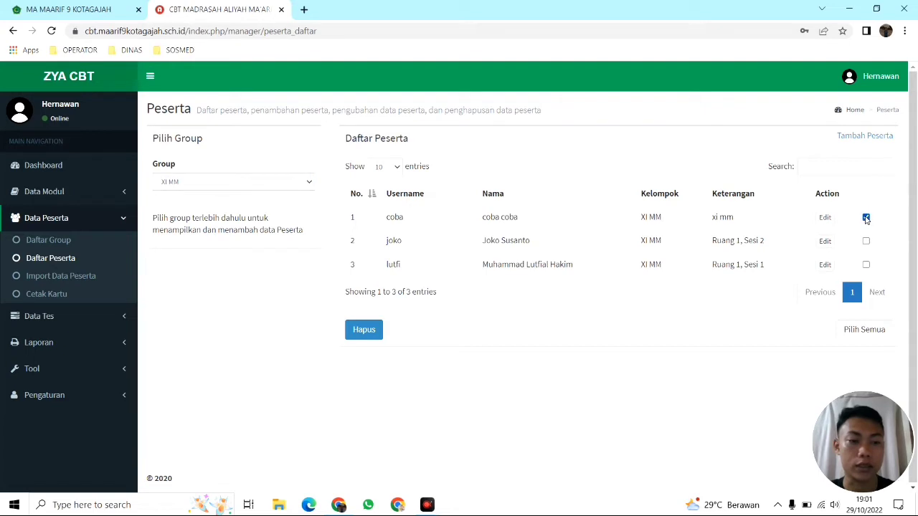
left_click(365, 334)
left_click(307, 198)
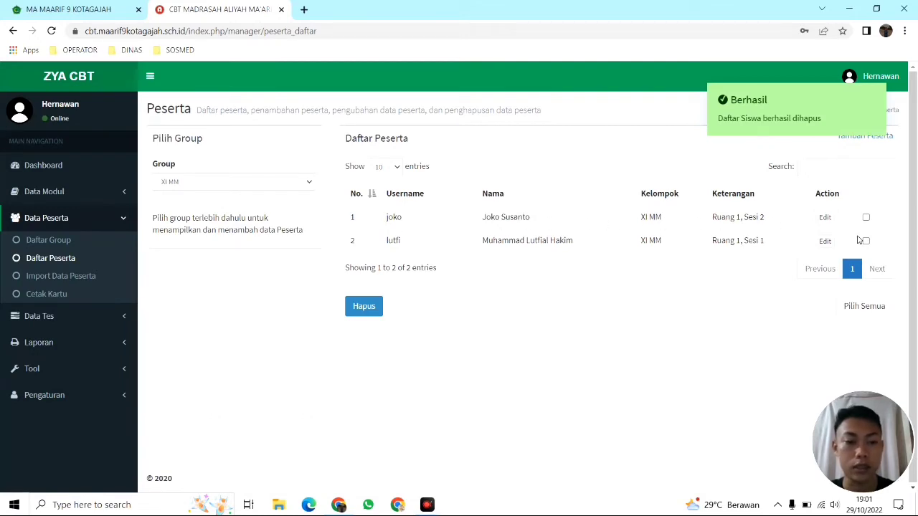
left_click(636, 138)
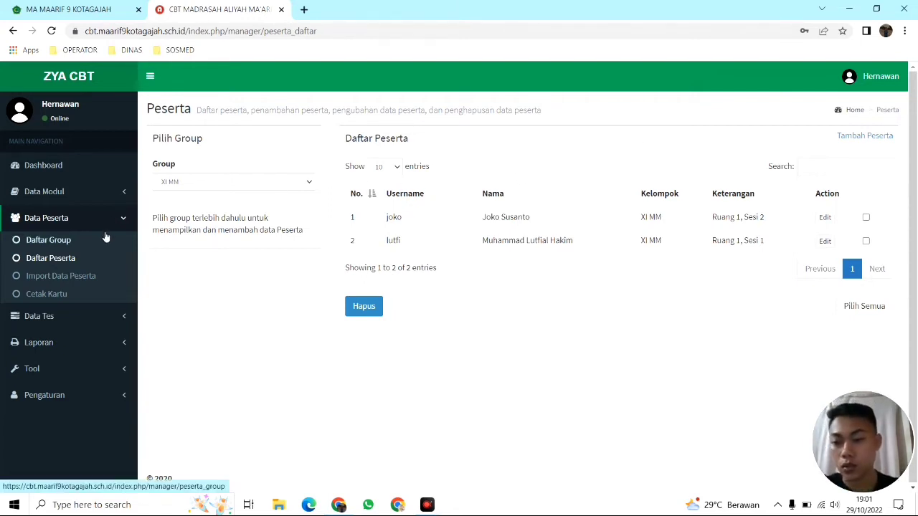
left_click(76, 279)
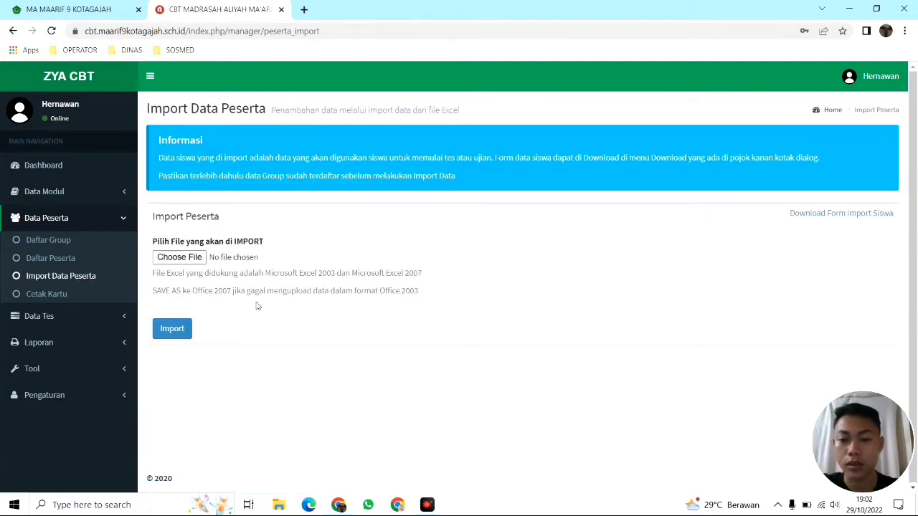
Revisit the participant list and import page, closing an unsaved Tambah Peserta form
left_click(65, 262)
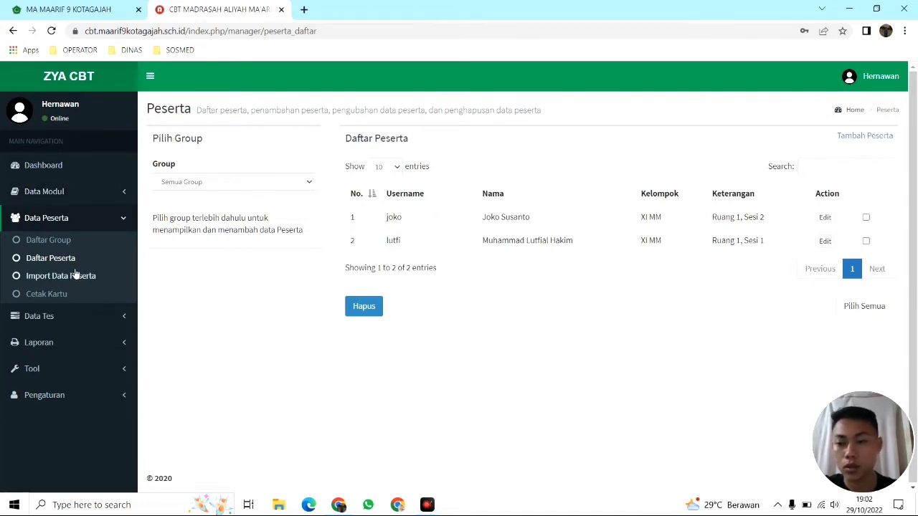
left_click(73, 278)
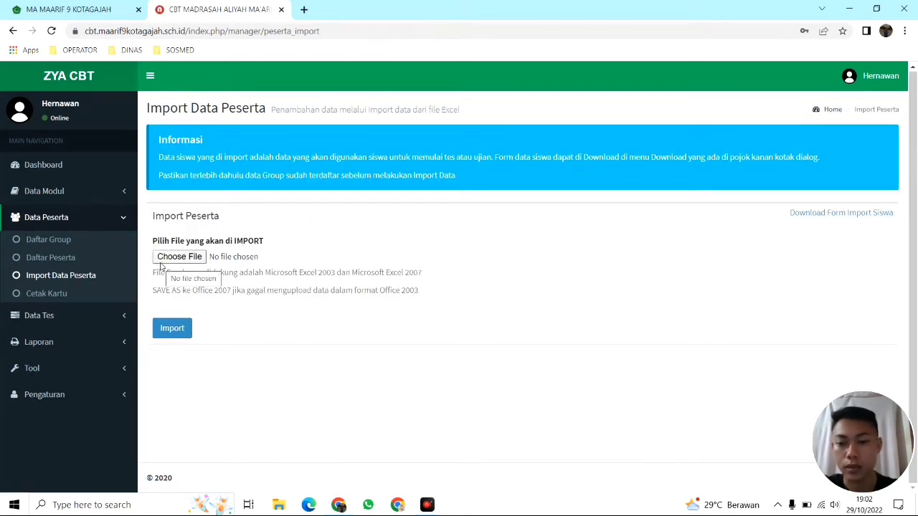
left_click(71, 264)
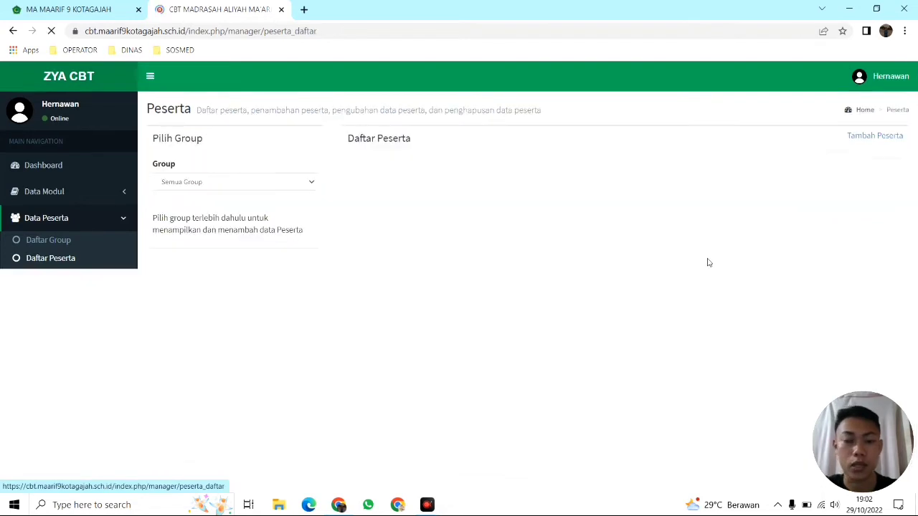
left_click(868, 136)
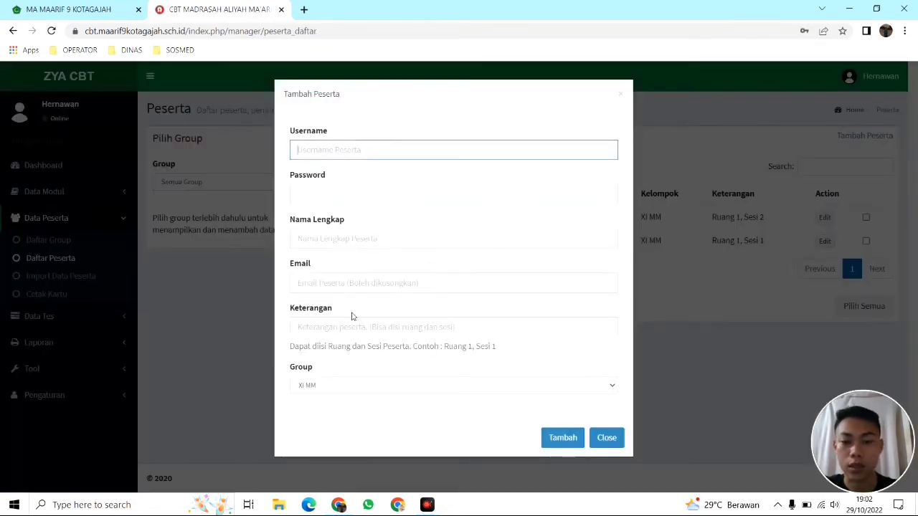
left_click(606, 437)
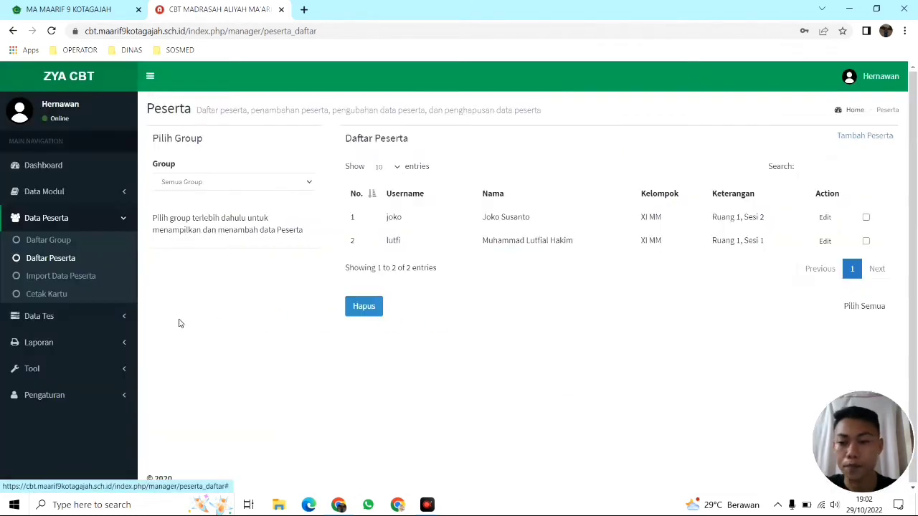
Download the form-data-siswa.xls import template, then go to the Cetak Kartu page
left_click(46, 285)
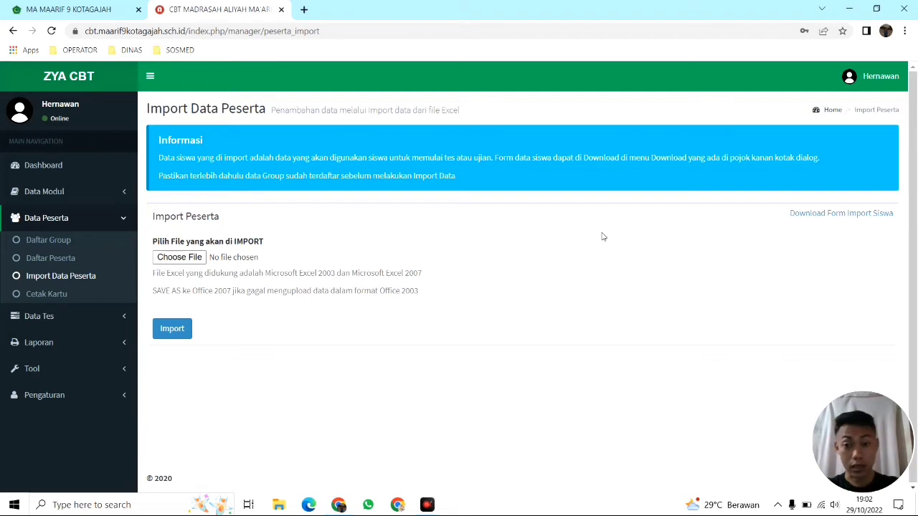
left_click(831, 217)
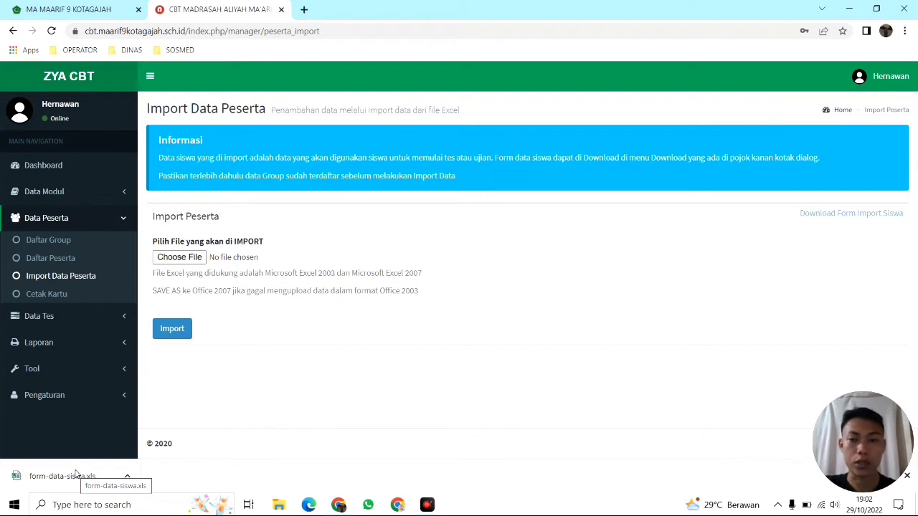
left_click(391, 366)
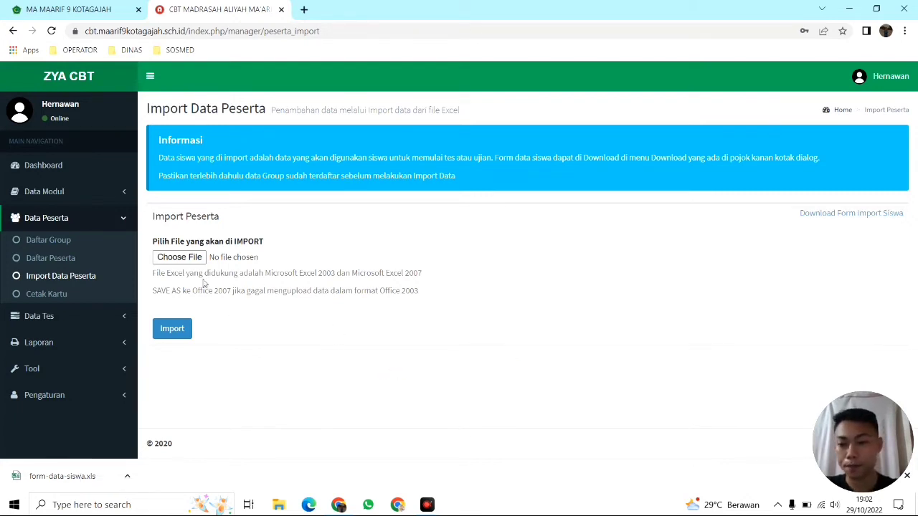
left_click(59, 297)
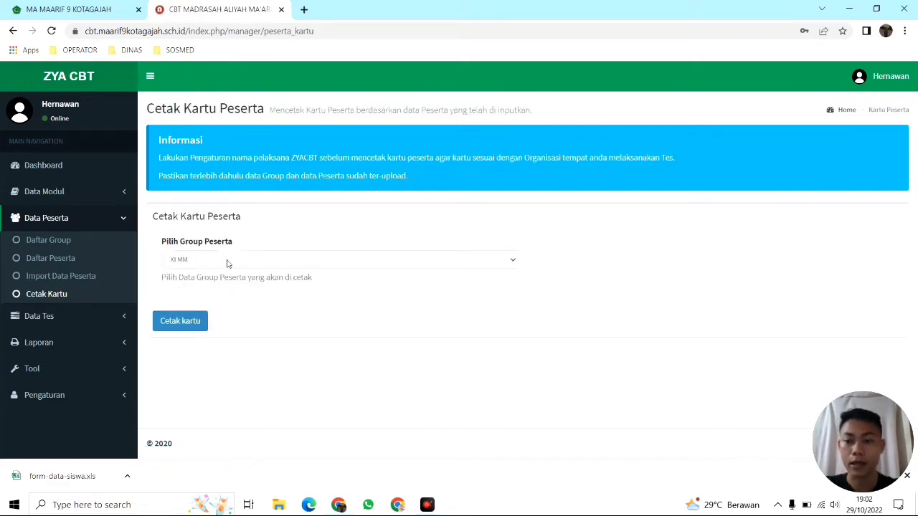
left_click(233, 260)
left_click(254, 243)
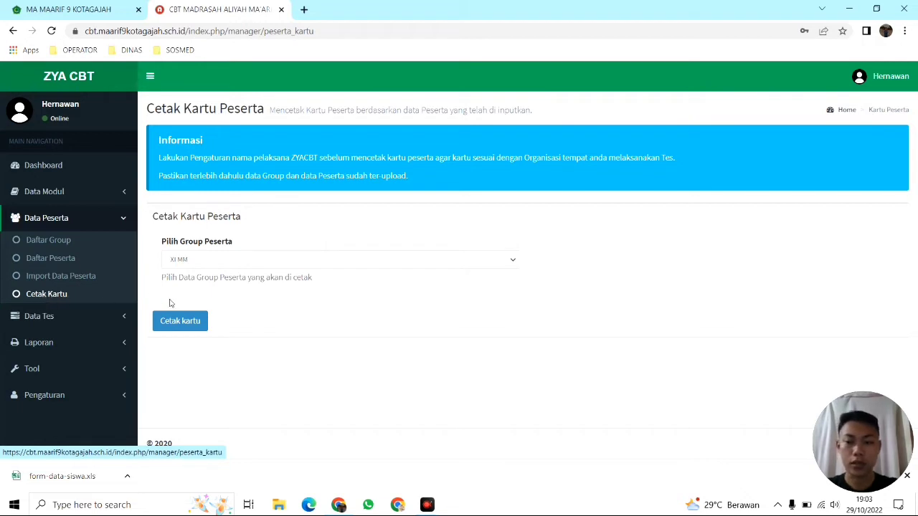
left_click(224, 264)
left_click(225, 263)
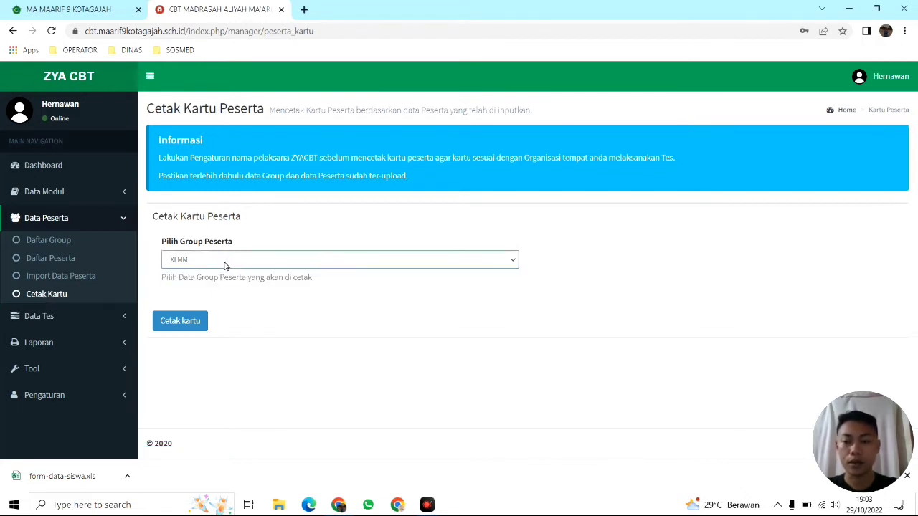
left_click(213, 260)
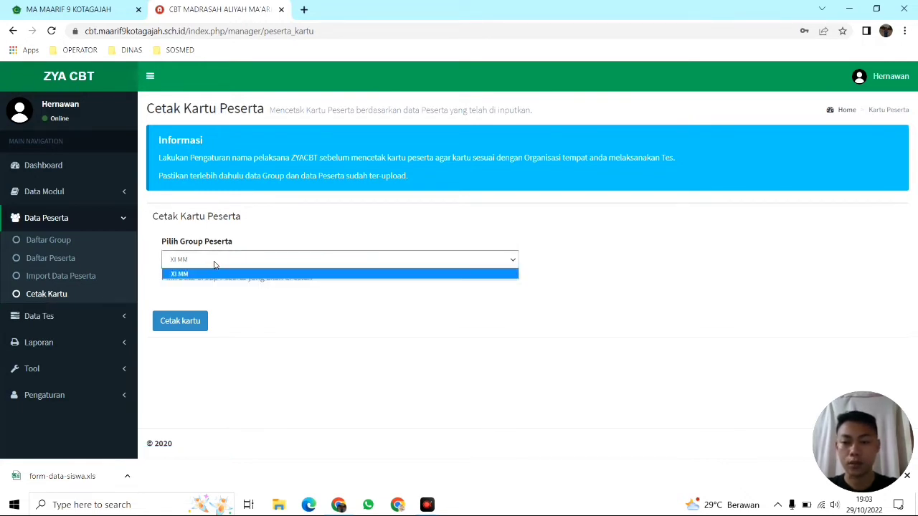
left_click(215, 263)
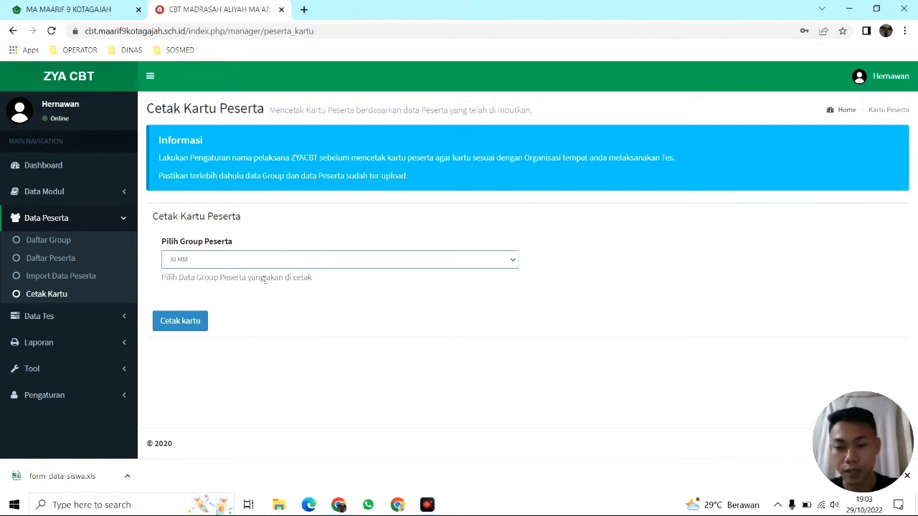
Generate the XI MM participant cards, skip the Print dialog, and review both cards' details
left_click(186, 321)
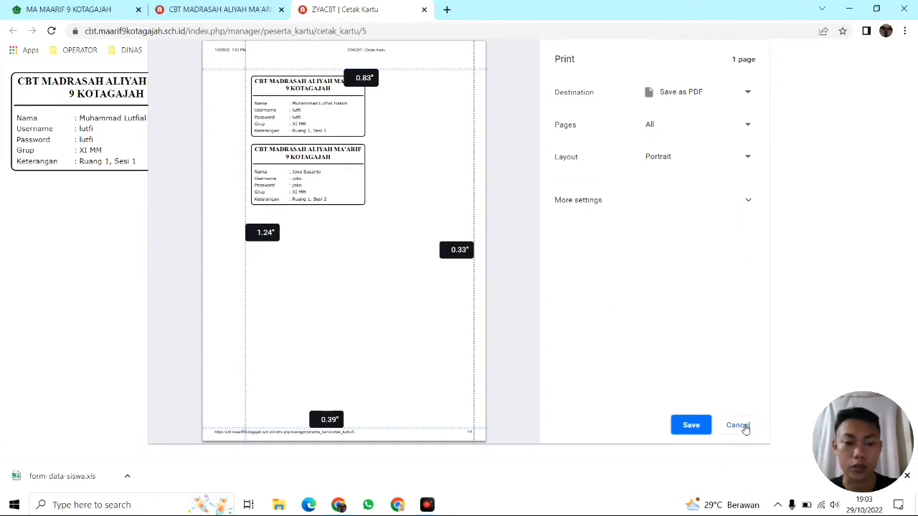
left_click(739, 425)
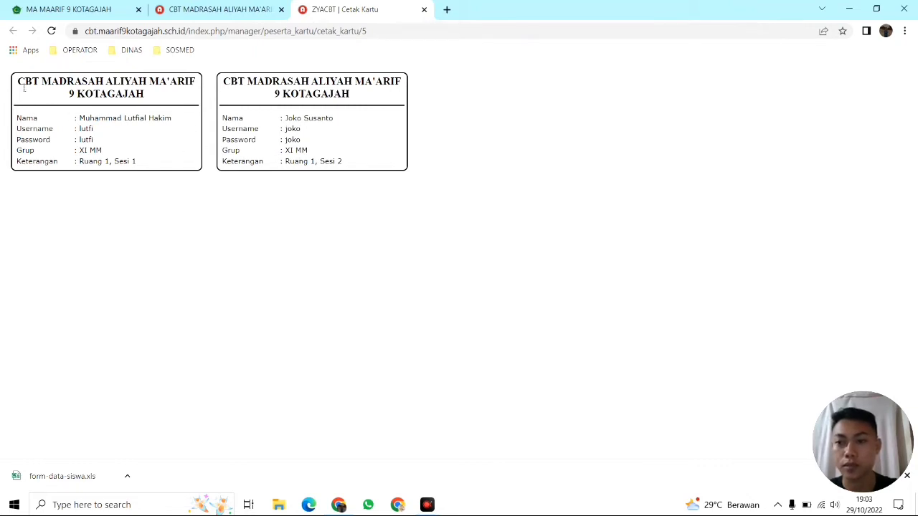
left_click_drag(22, 85, 155, 94)
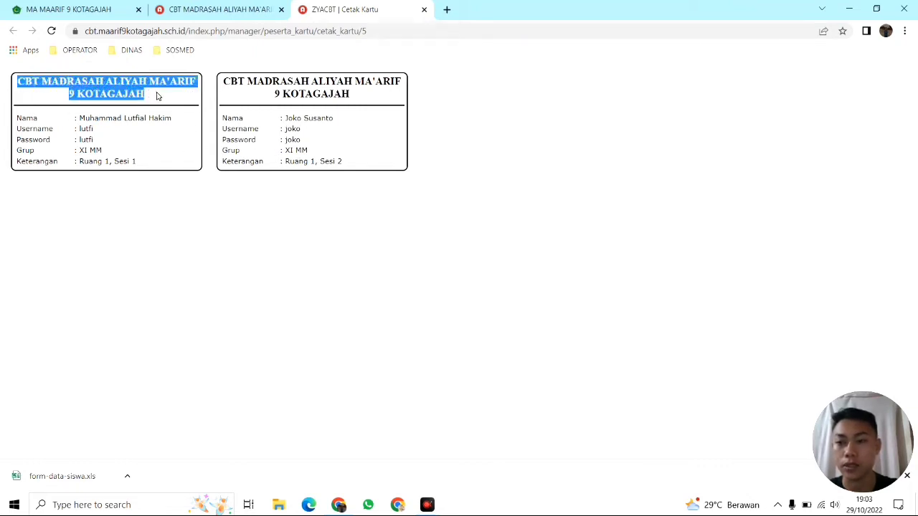
left_click_drag(227, 82, 373, 96)
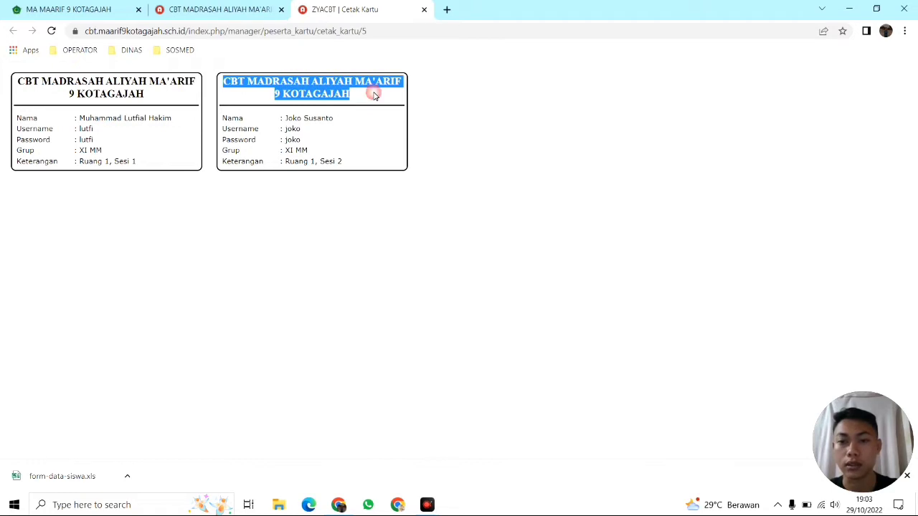
left_click(374, 96)
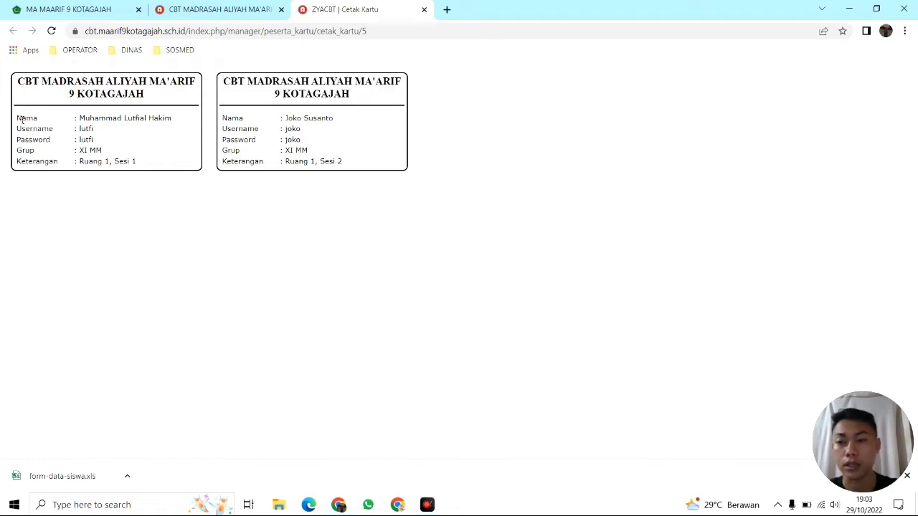
left_click_drag(16, 119, 151, 179)
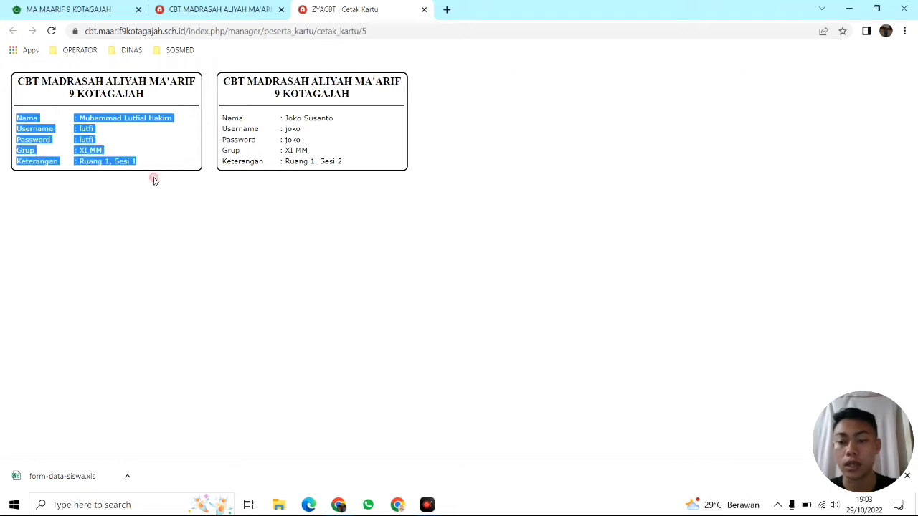
left_click(170, 215)
left_click(205, 5)
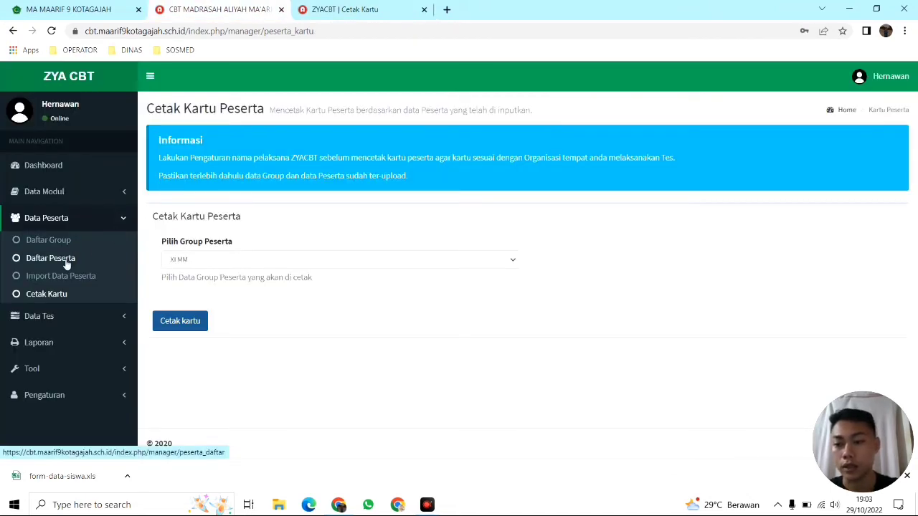
left_click(373, 9)
left_click(424, 9)
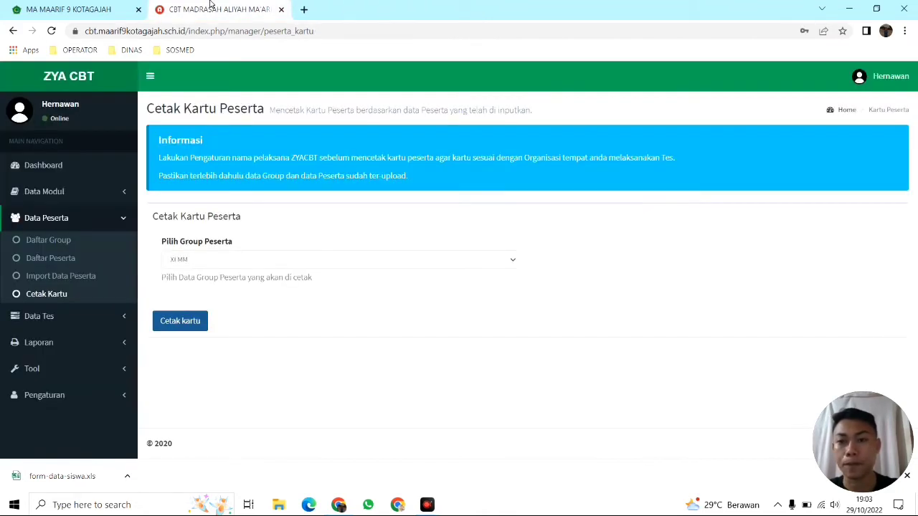
left_click(103, 217)
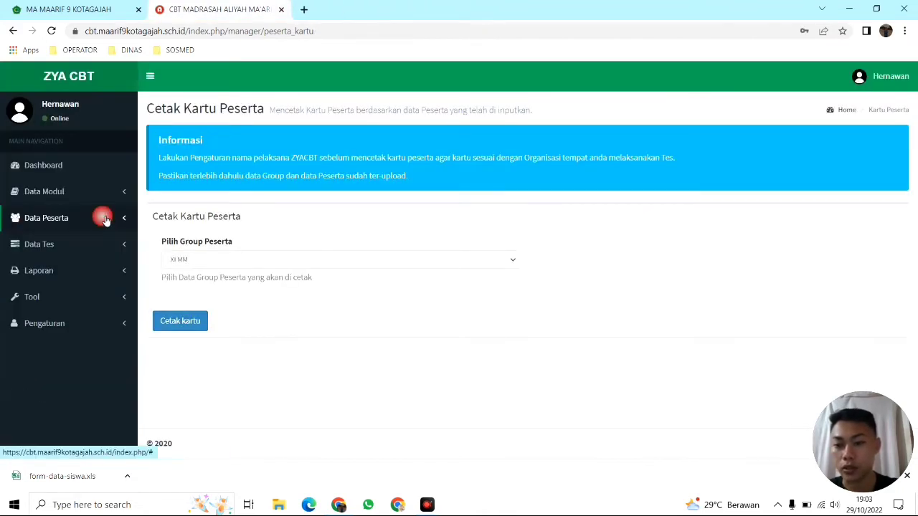
left_click(62, 245)
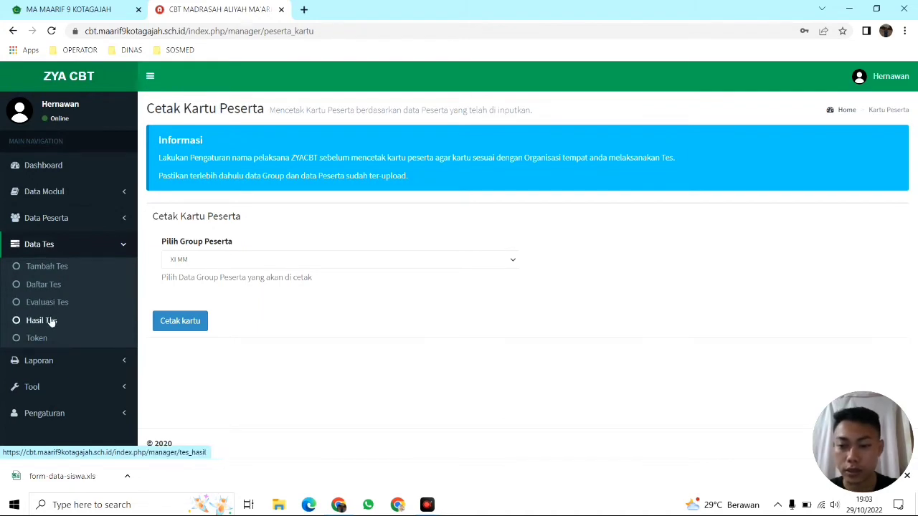
Start a new test named 'coba 1' with description 'ujian coba coba'
left_click(48, 271)
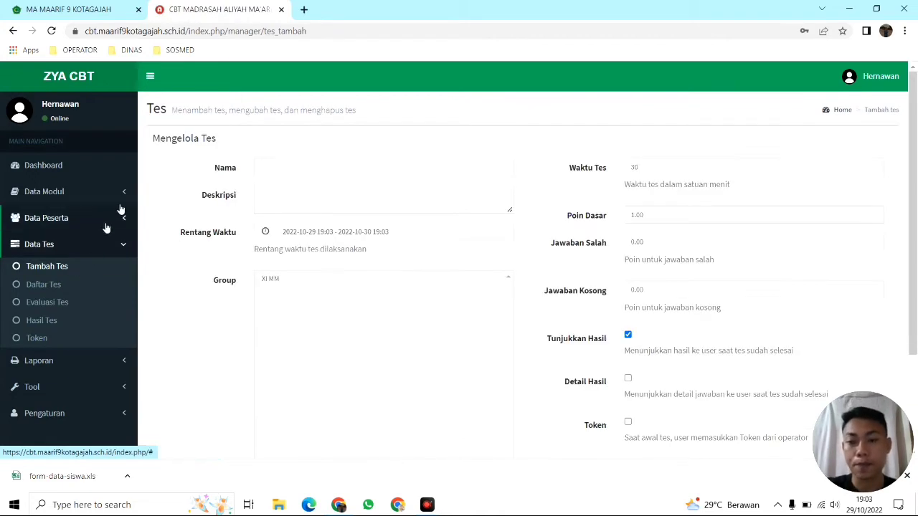
left_click(281, 166)
scroll(371, 208, "down", 2)
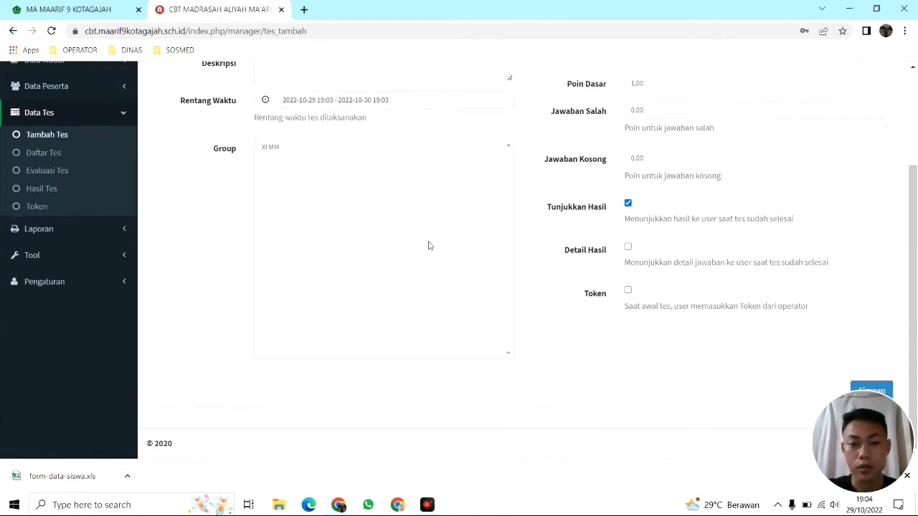
scroll(428, 247, "up", 2)
left_click(266, 168)
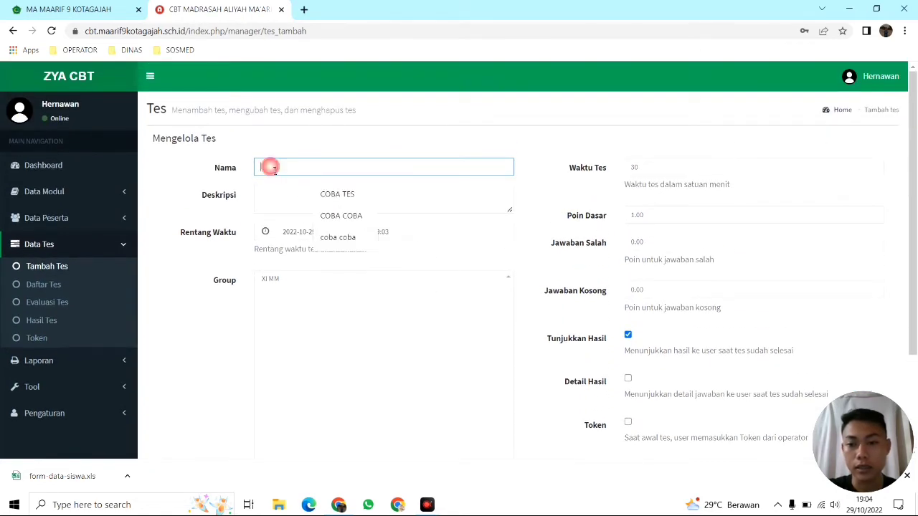
left_click(266, 172)
left_click(276, 155)
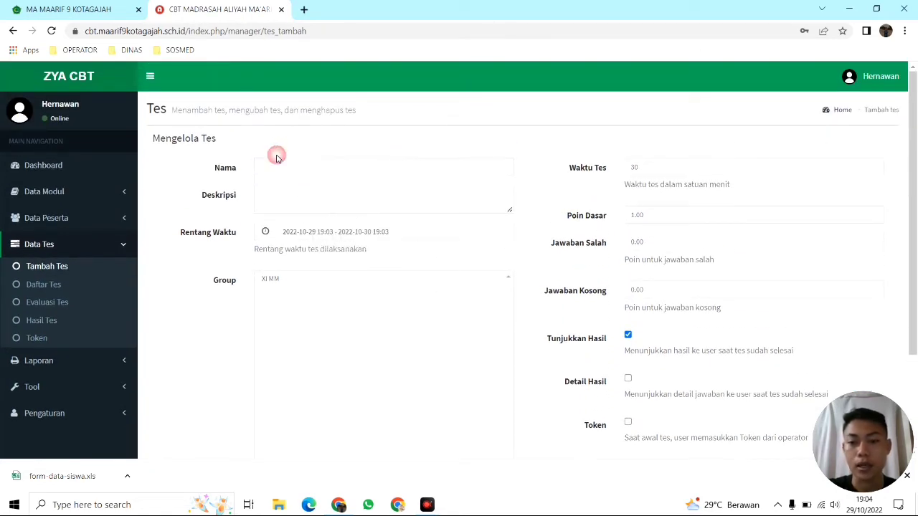
left_click(273, 168)
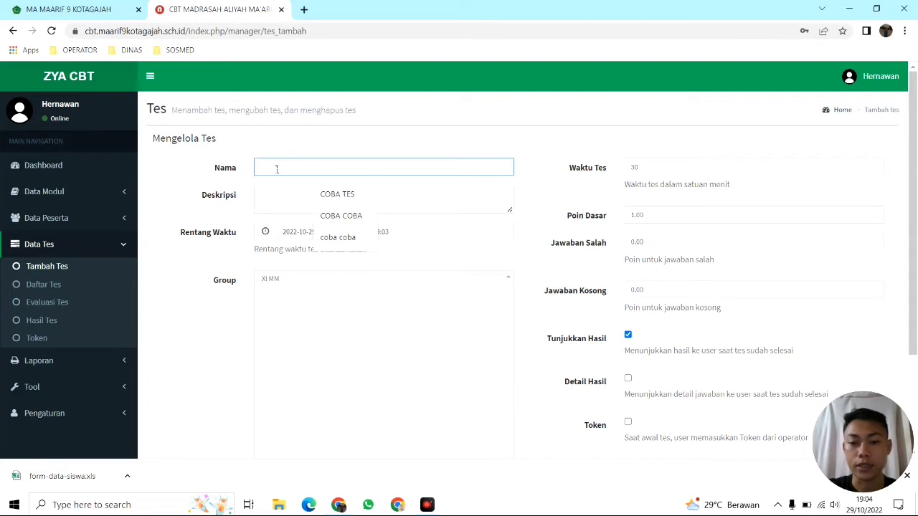
type("c")
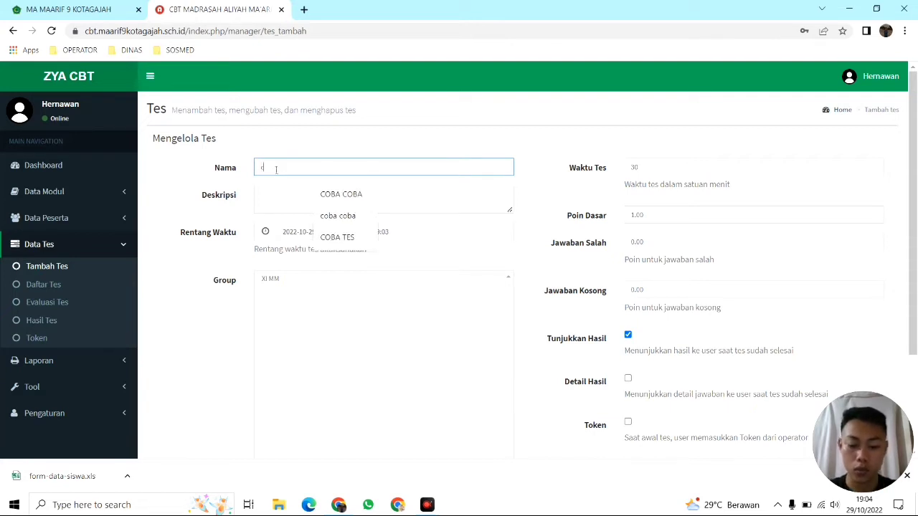
type("oba")
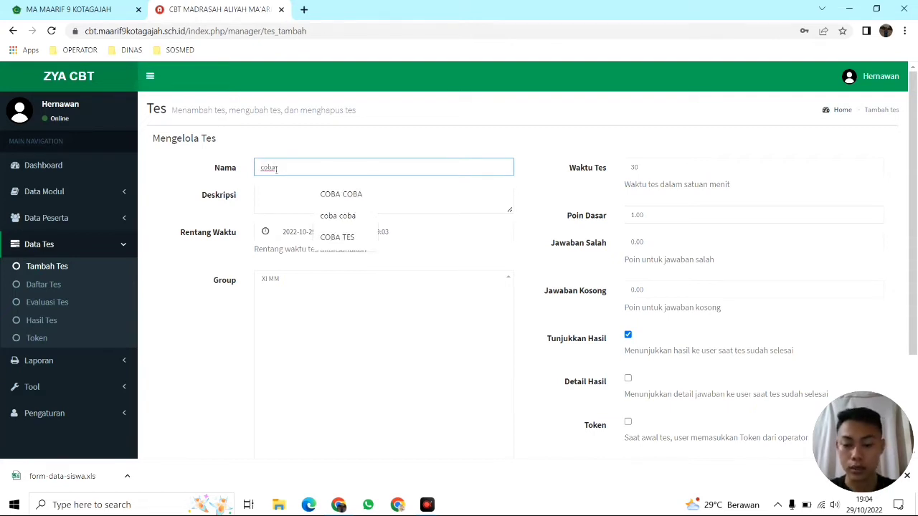
type("l")
left_click(278, 195)
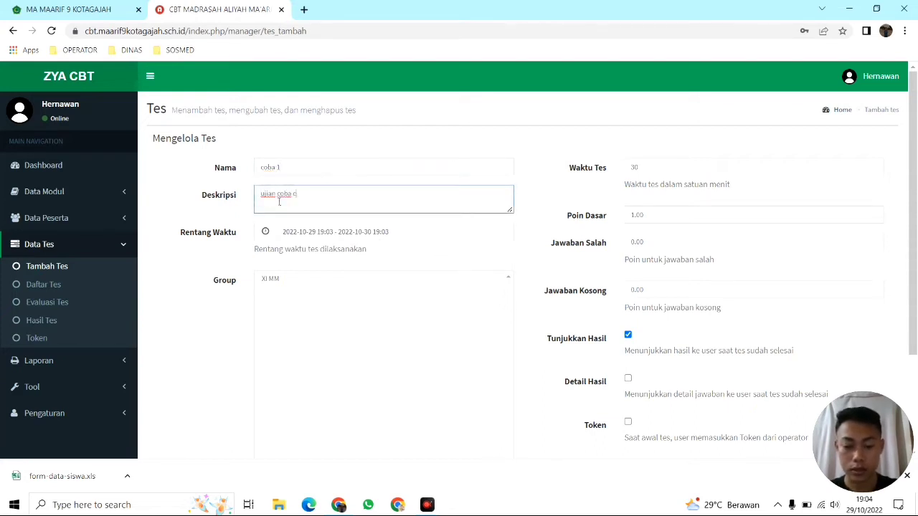
left_click(363, 235)
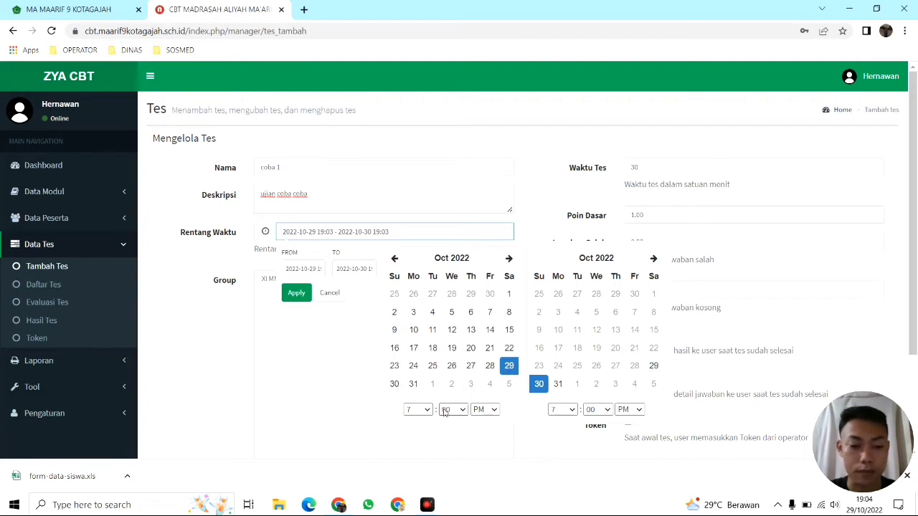
Keep the start time at PM and set the end date to Oct 29
left_click(485, 410)
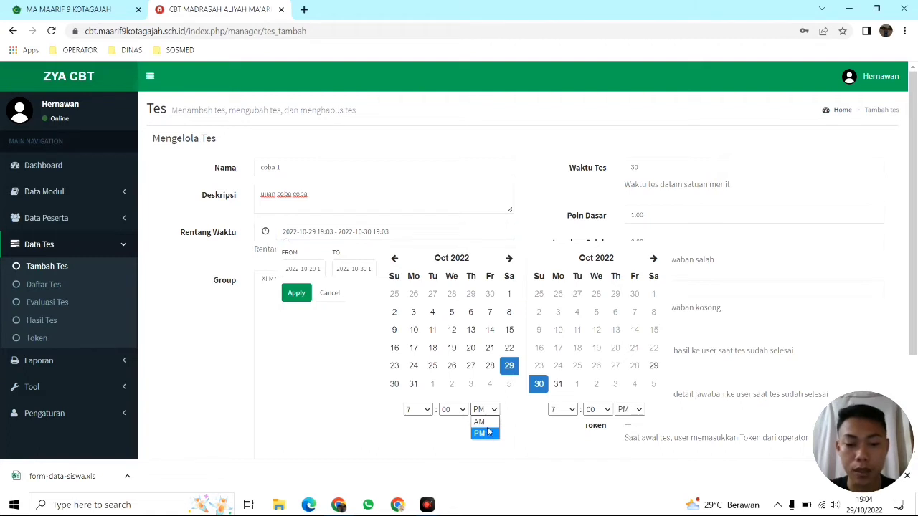
left_click(517, 410)
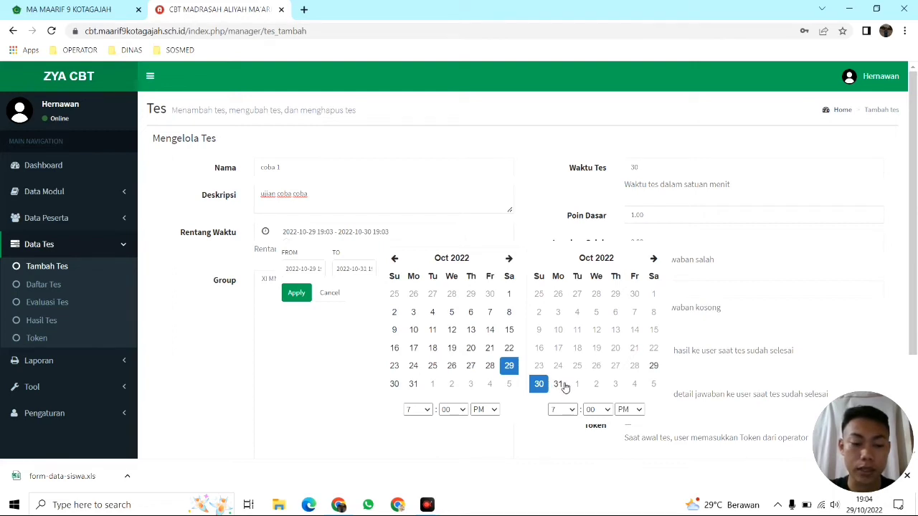
left_click(577, 385)
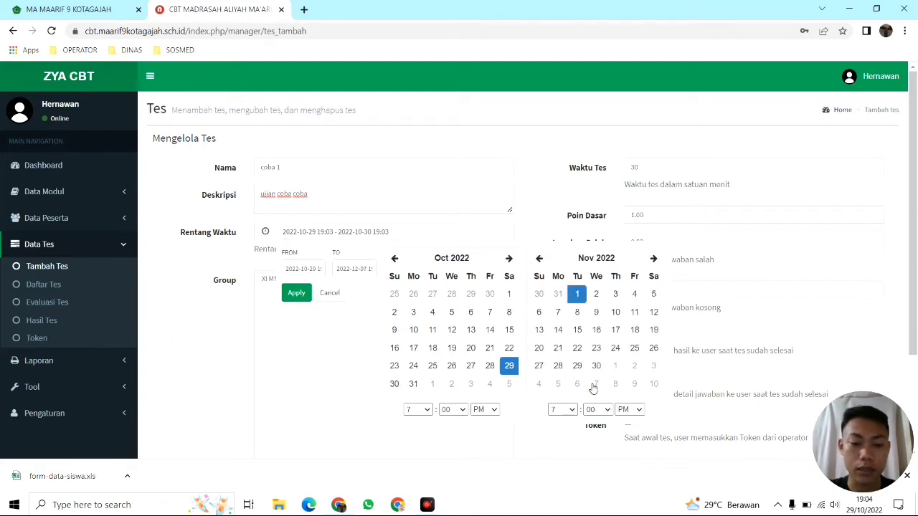
left_click(558, 295)
left_click(543, 385)
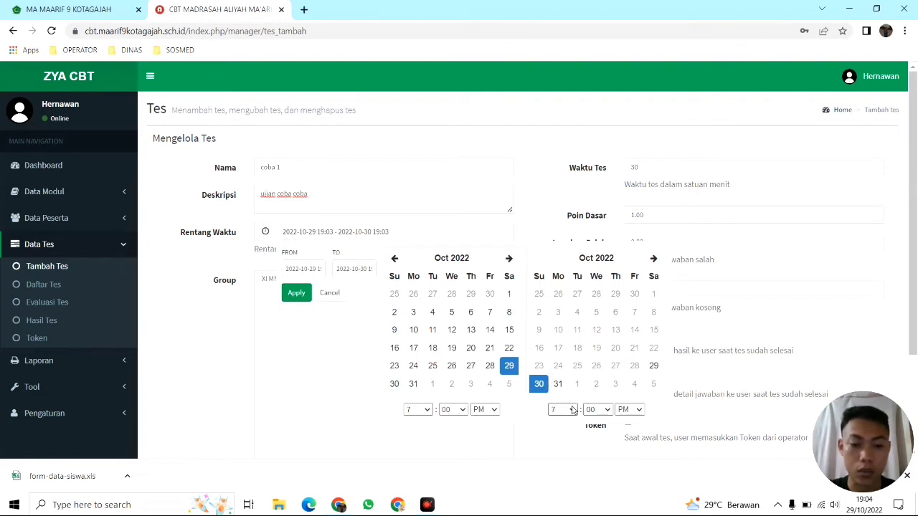
left_click(572, 409)
left_click(573, 410)
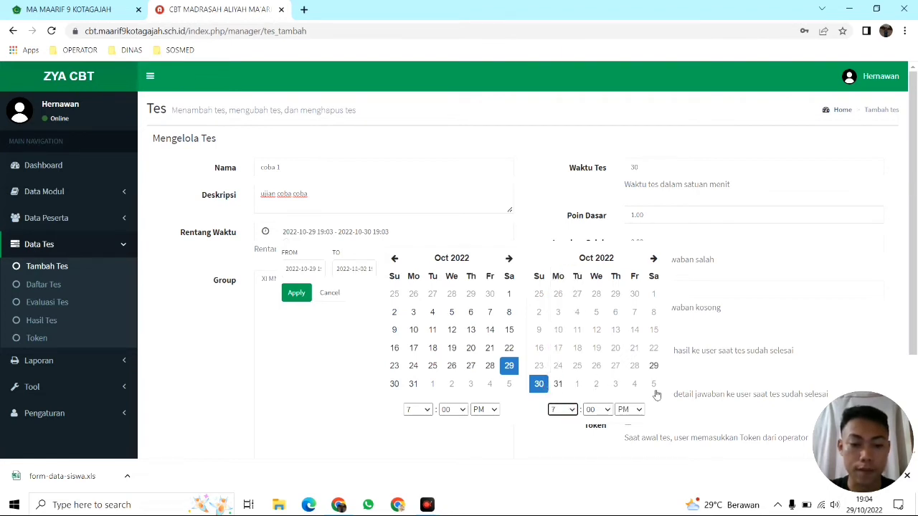
left_click(654, 369)
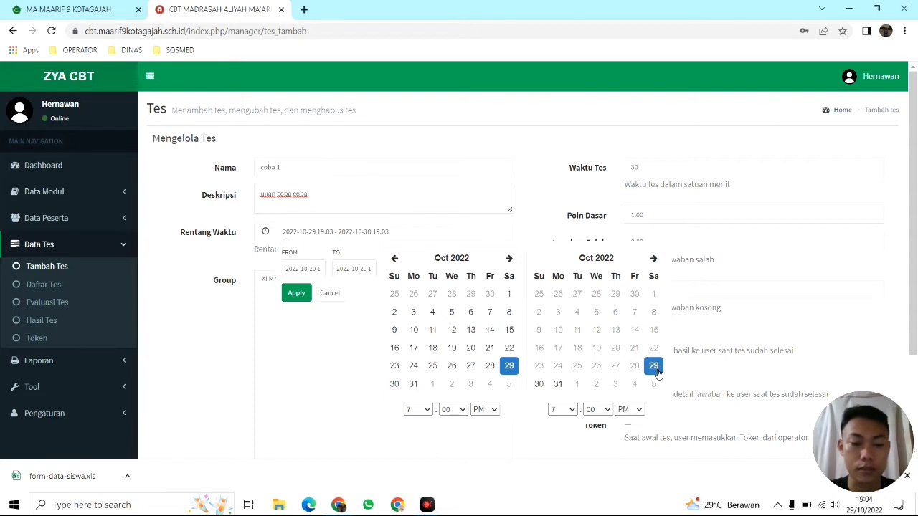
Set the end hour to 8 PM and apply the 19:03 to 20:00 range
left_click(571, 409)
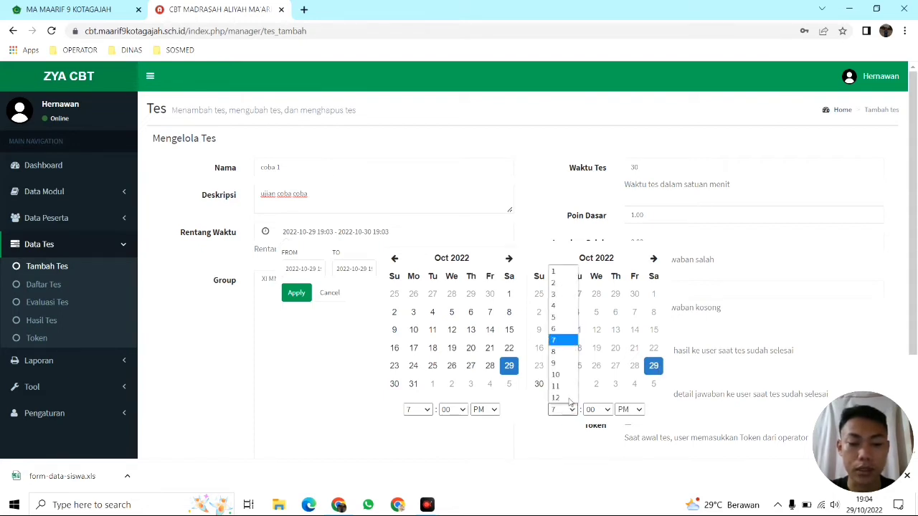
left_click(657, 371)
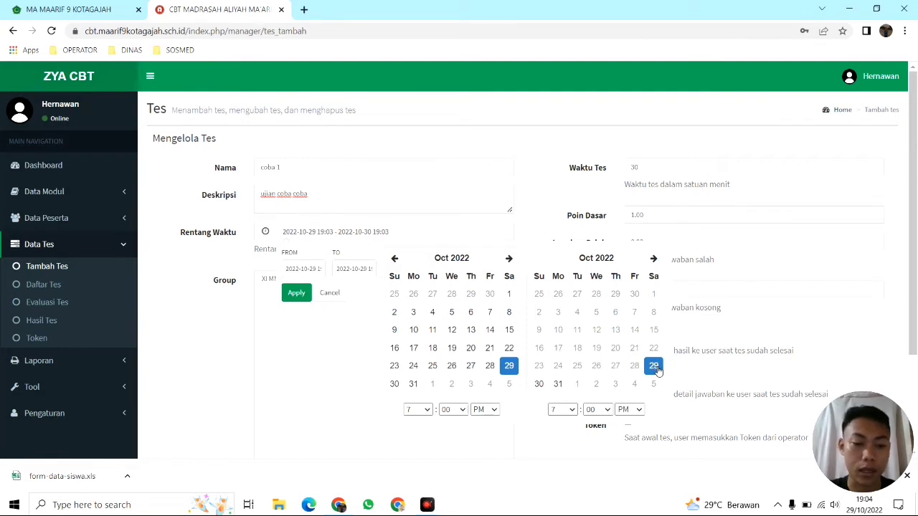
left_click(571, 410)
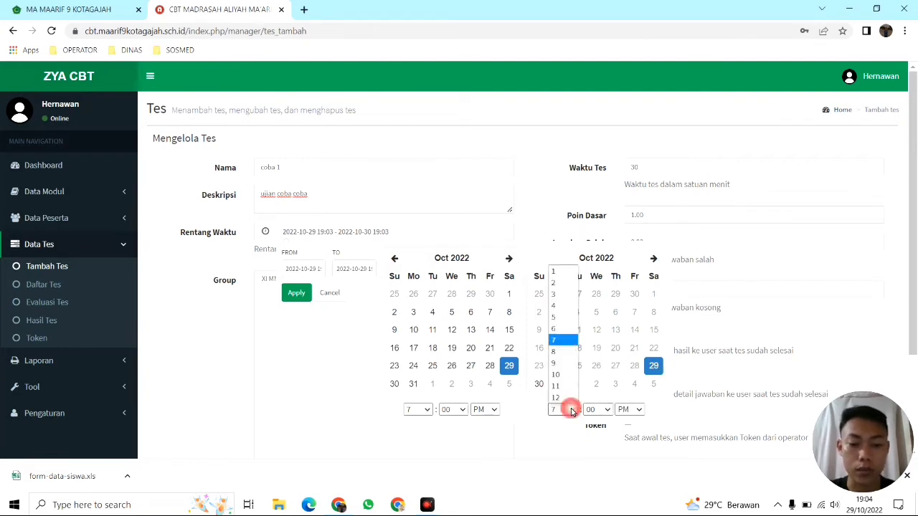
left_click(567, 352)
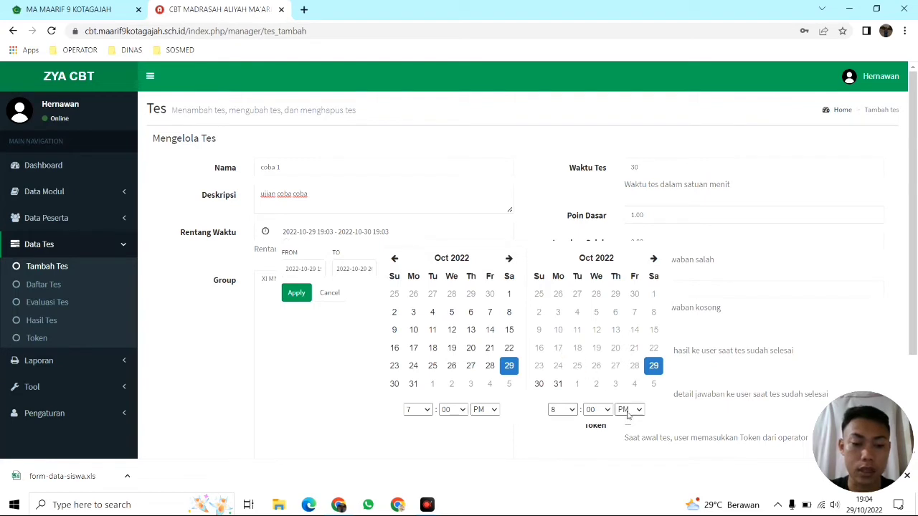
scroll(649, 413, "down", 2)
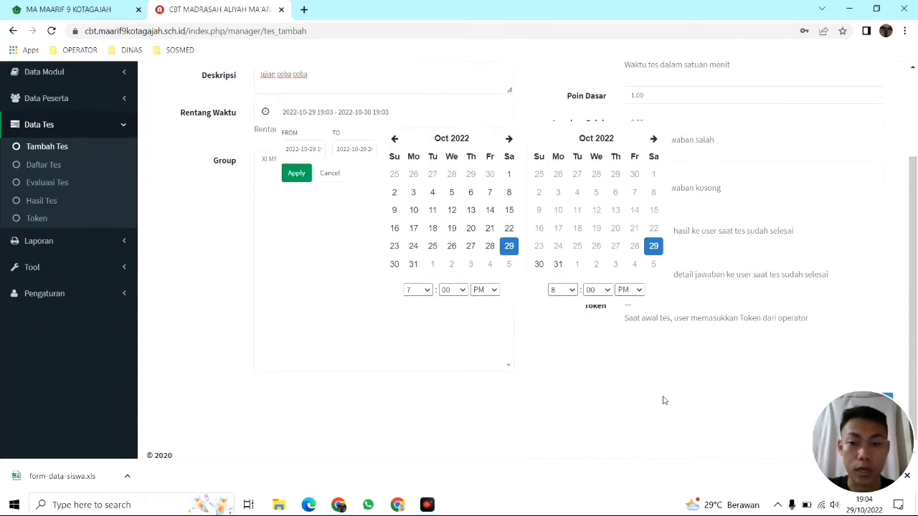
left_click(294, 173)
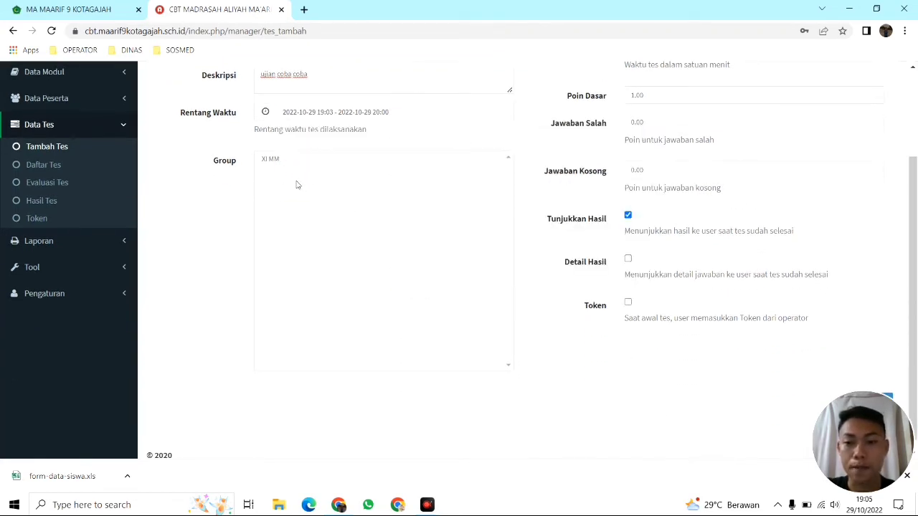
scroll(360, 198, "up", 2)
Assign the test to group XI MM and close Chrome's download bar
left_click(272, 287)
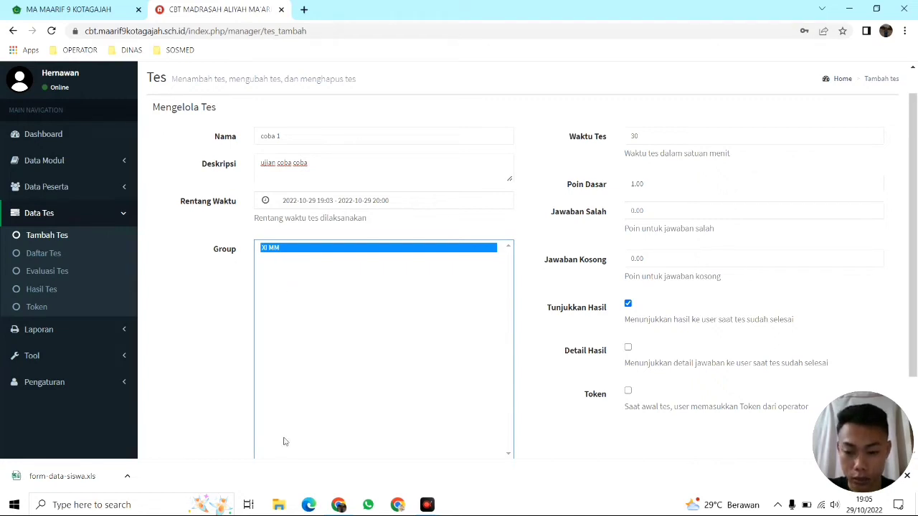
left_click(907, 476)
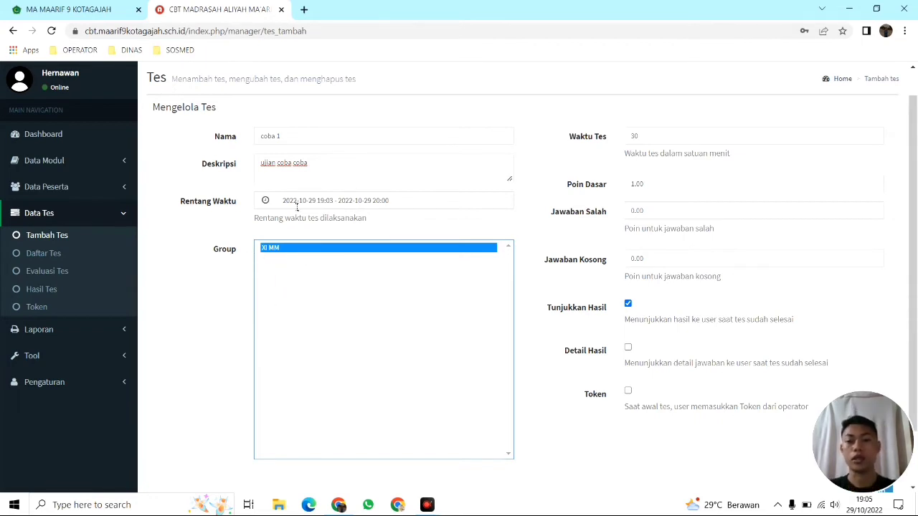
scroll(297, 207, "up", 1)
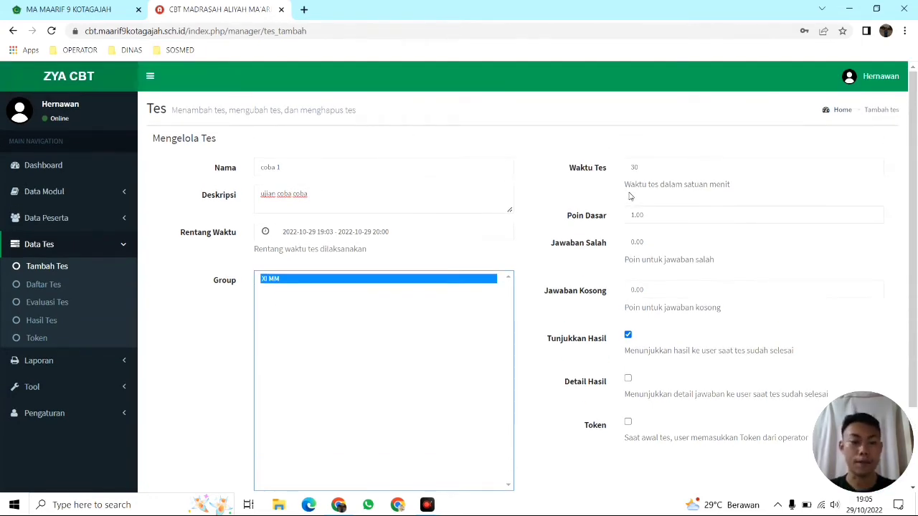
left_click(634, 167)
Change Waktu Tes from 30 to 60 minutes and Poin Dasar to 2
double_click(634, 167)
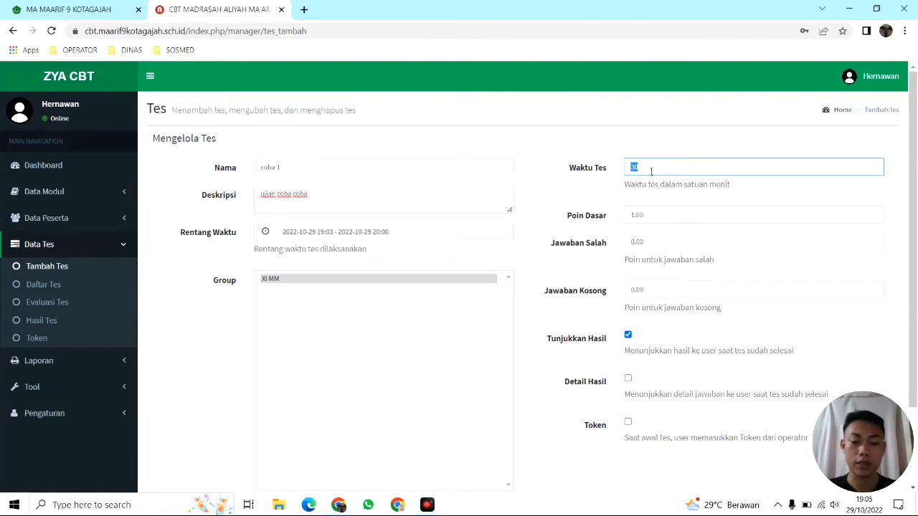
type("6")
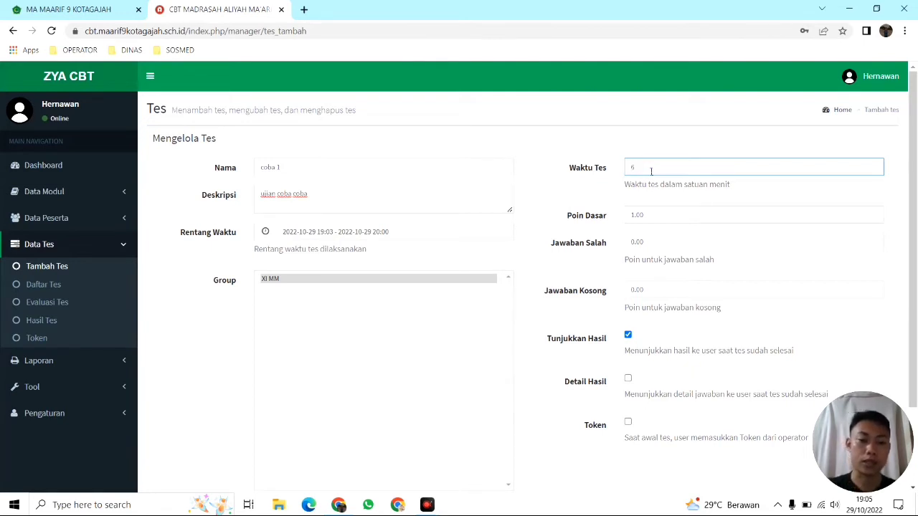
type("0")
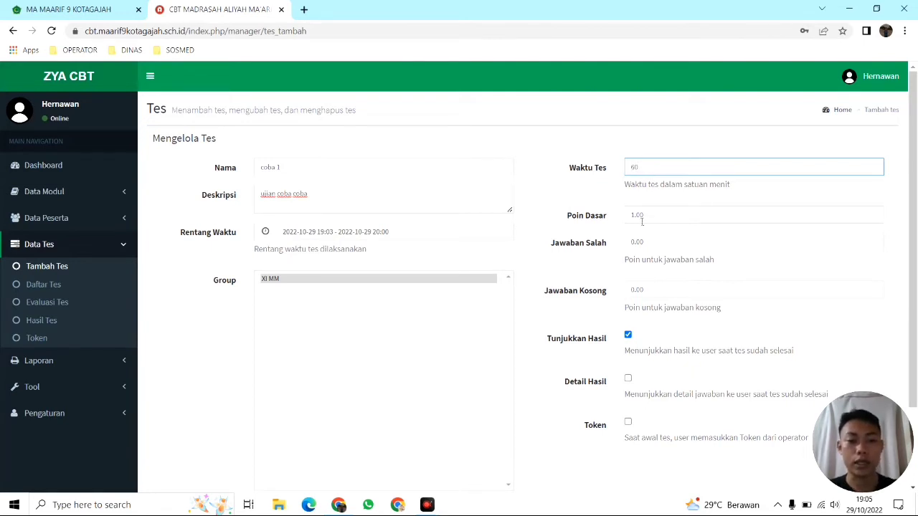
left_click(640, 219)
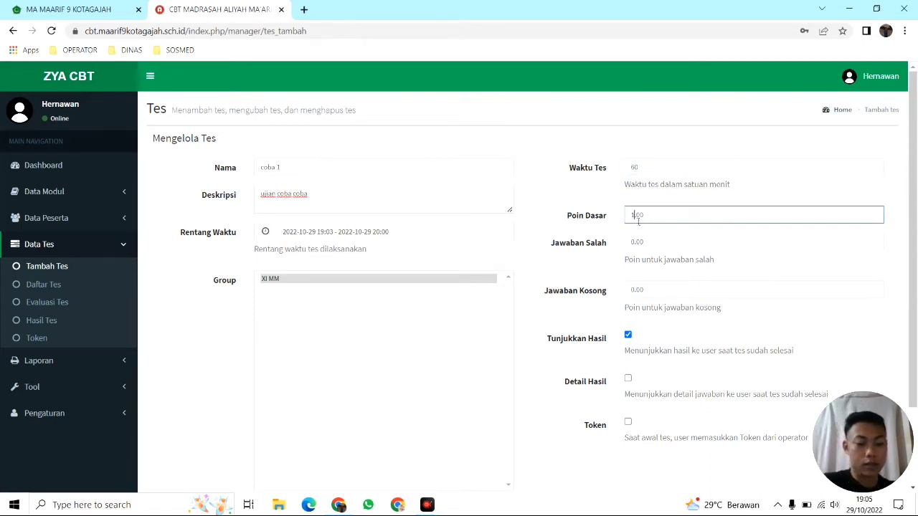
key("BackSpace")
type("2")
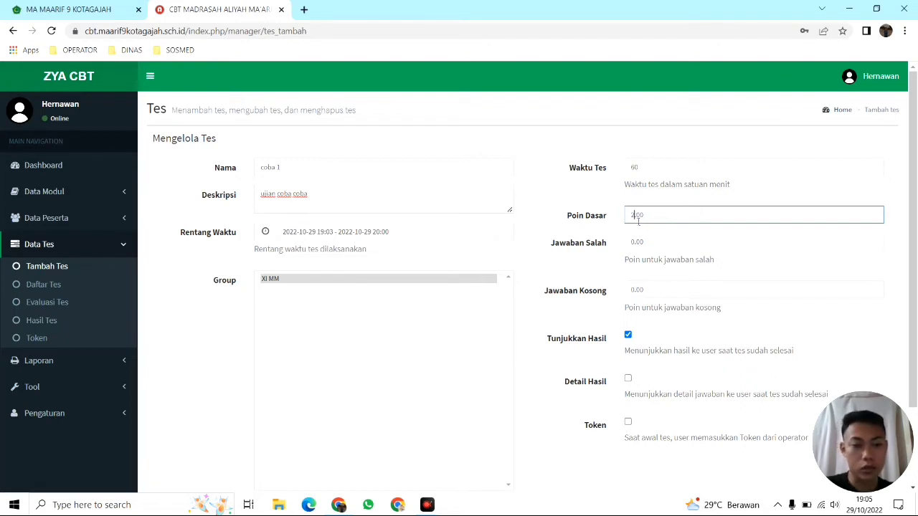
Replace the Jawaban Salah value 0.00 with -1
left_click(667, 247)
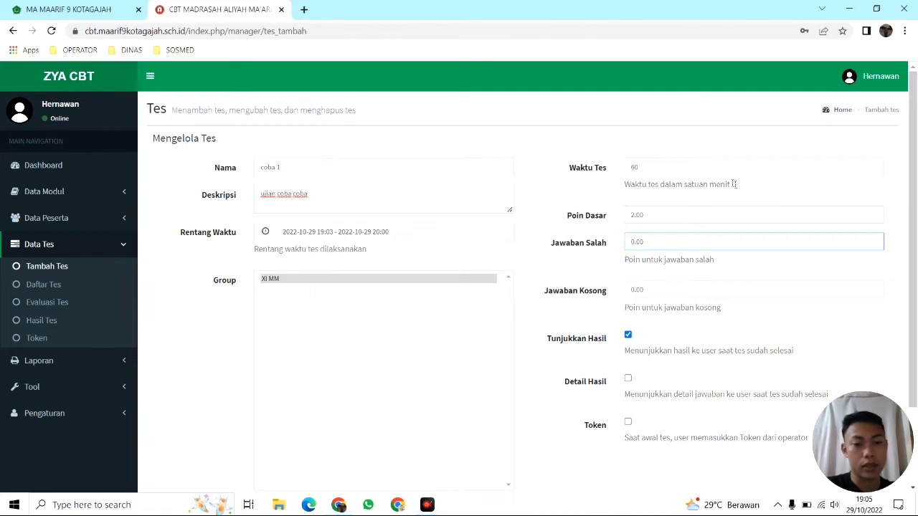
left_click(638, 242)
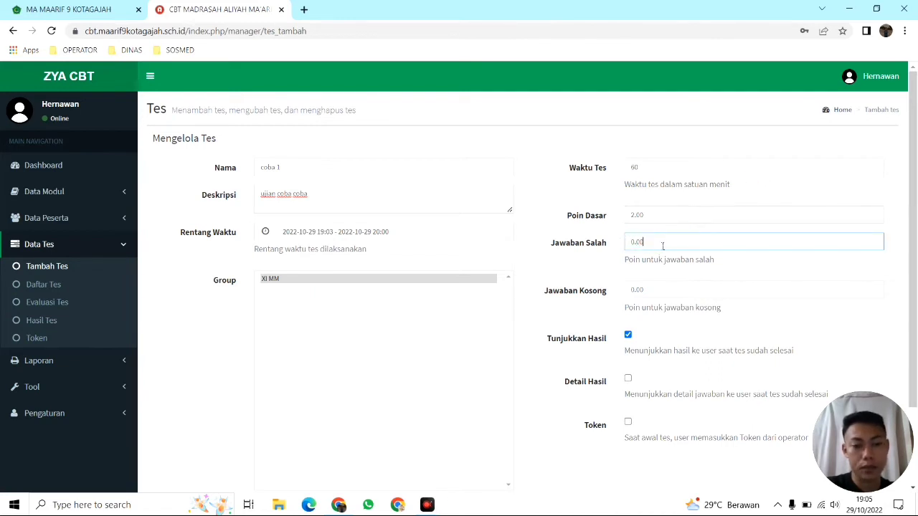
left_click_drag(663, 246, 617, 244)
left_click(620, 243)
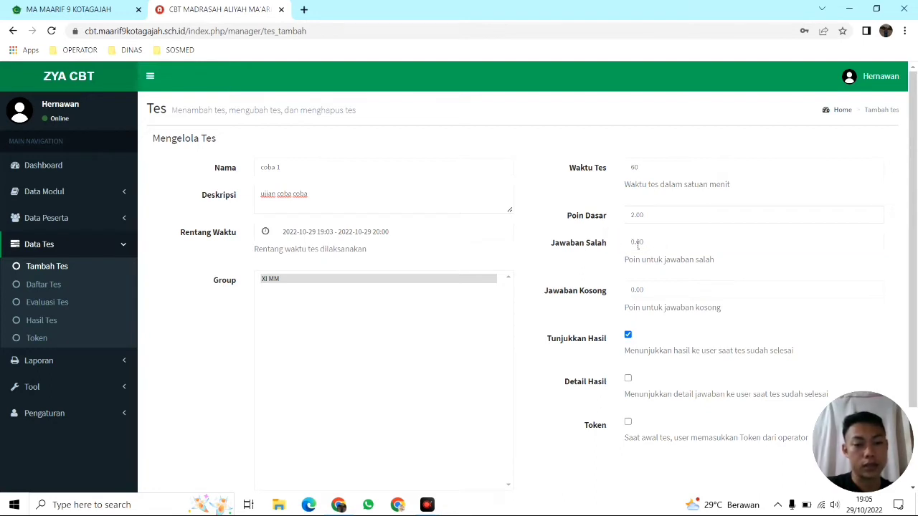
left_click_drag(651, 247, 615, 248)
left_click(672, 246)
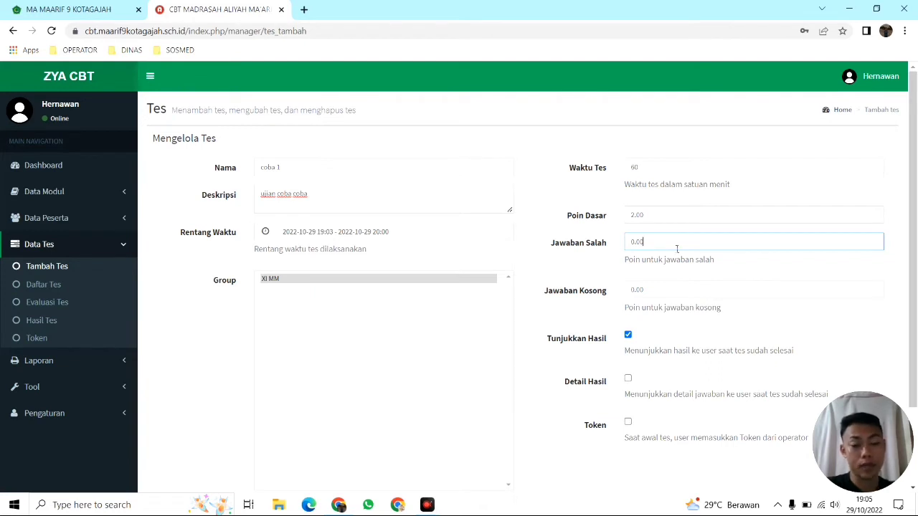
left_click_drag(676, 249, 606, 245)
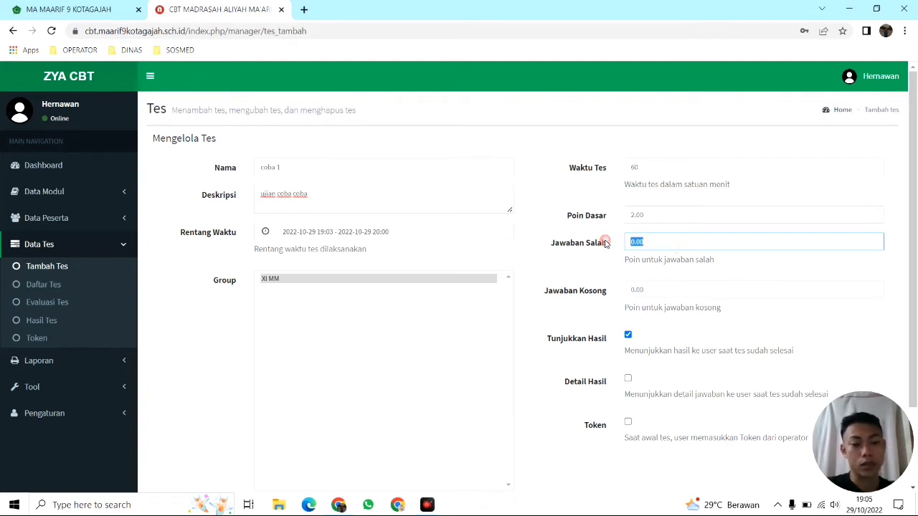
key("BackSpace")
type("-1")
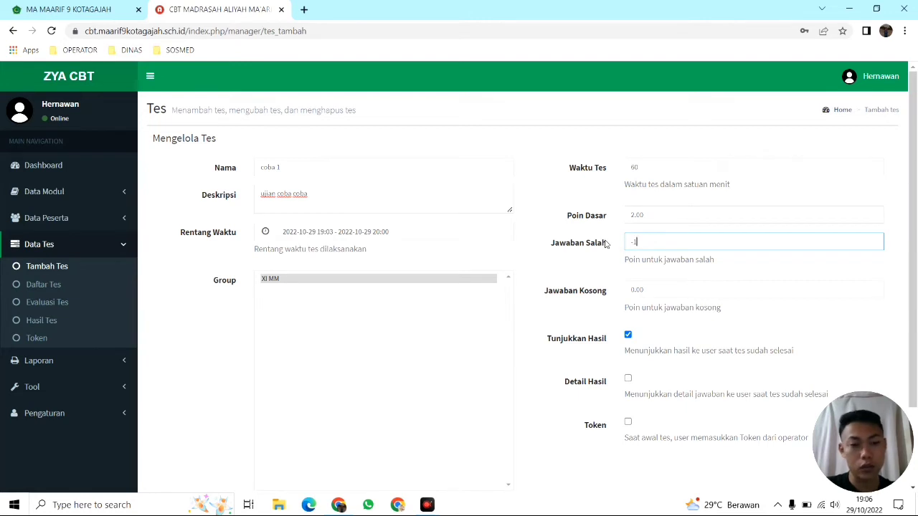
left_click(595, 241)
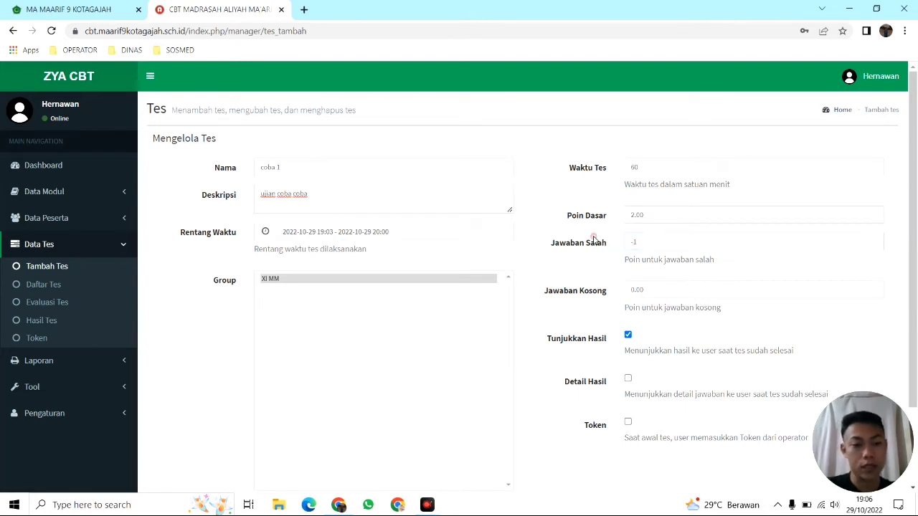
Set Jawaban Kosong to -2
left_click_drag(648, 290, 610, 290)
left_click(652, 290)
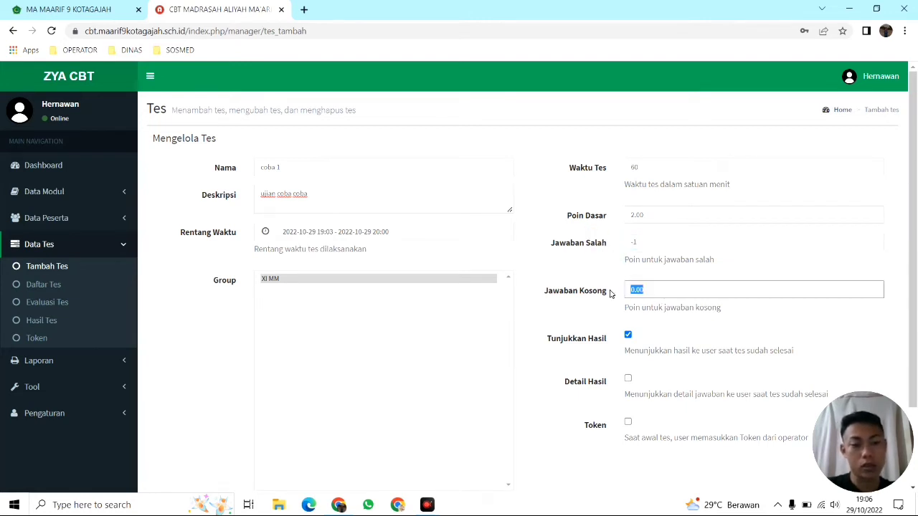
type("-1")
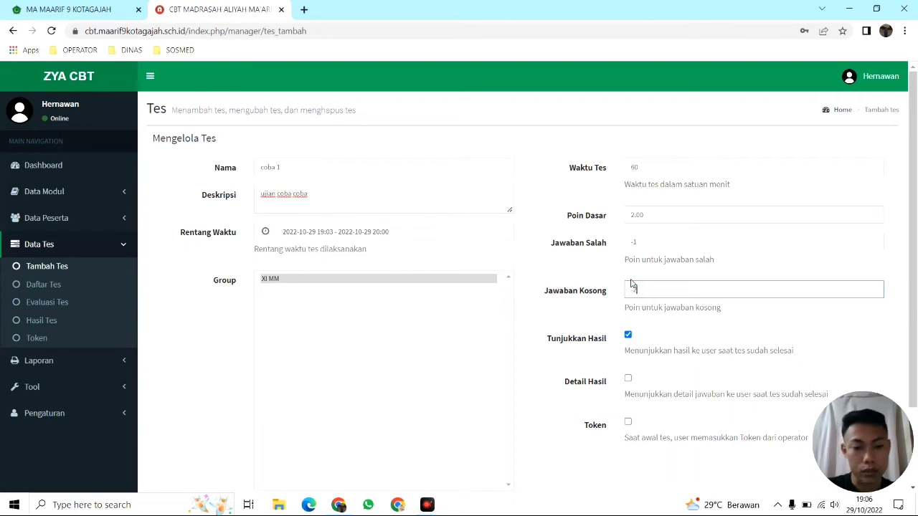
type("2")
scroll(665, 280, "down", 2)
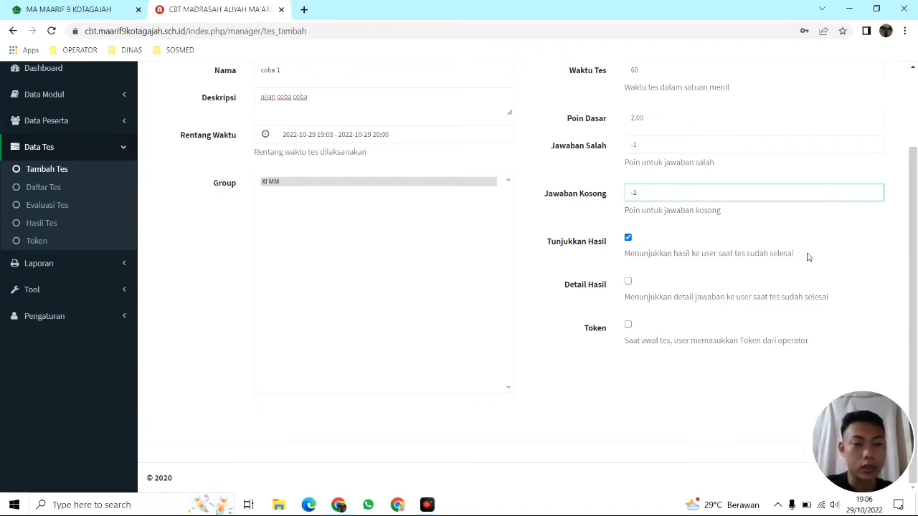
left_click_drag(796, 254, 618, 251)
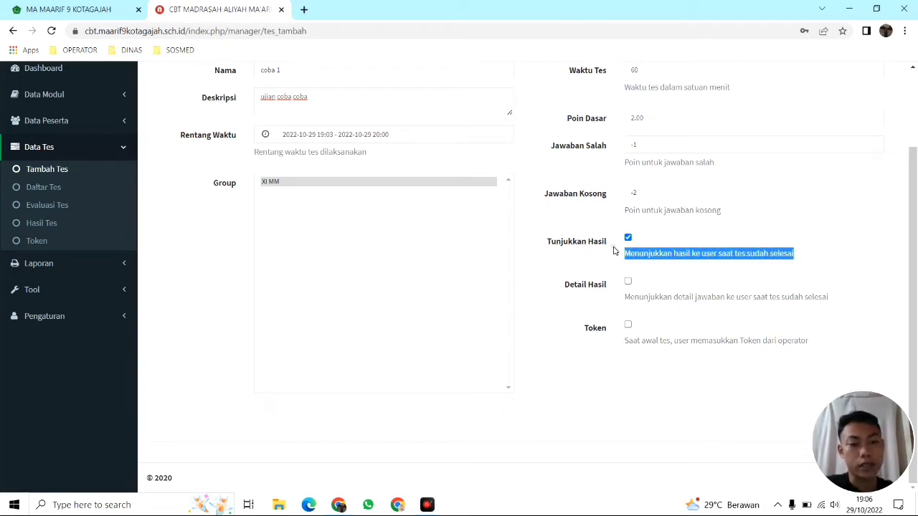
left_click(683, 259)
left_click_drag(806, 259, 628, 245)
left_click(654, 250)
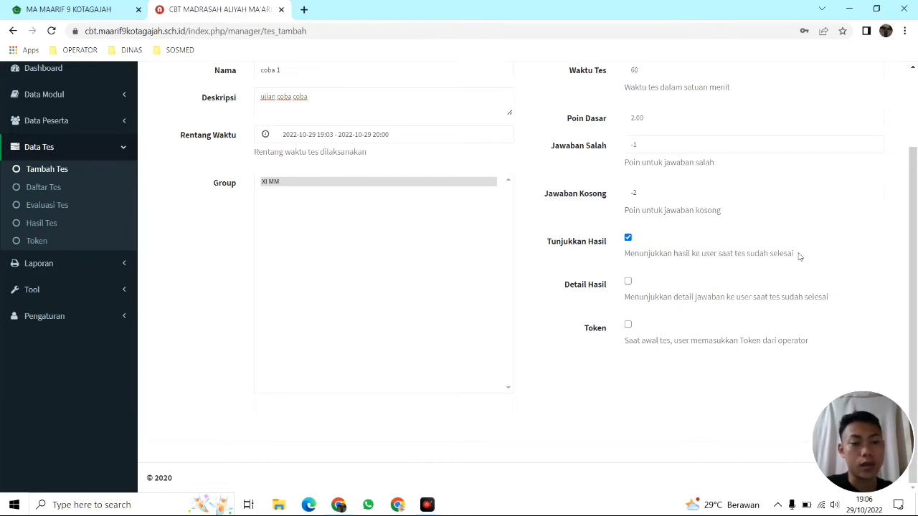
left_click_drag(799, 256, 623, 255)
left_click(623, 255)
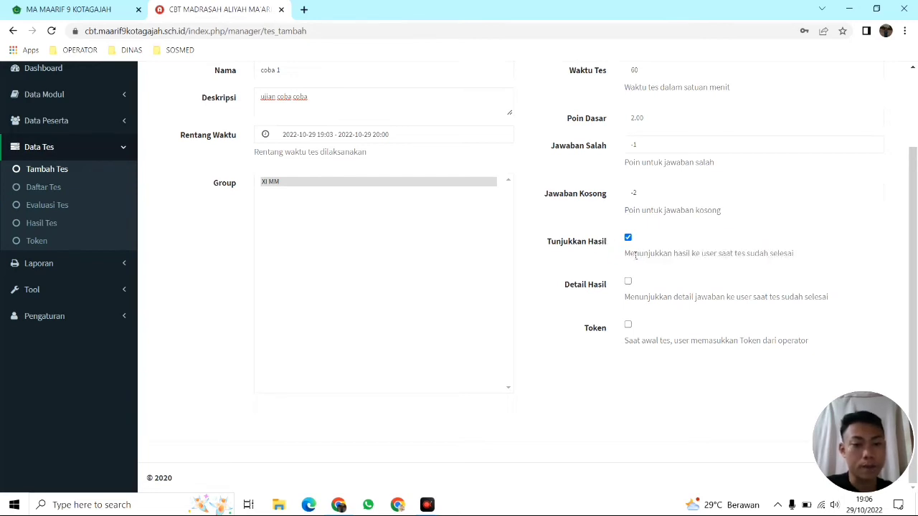
left_click(629, 238)
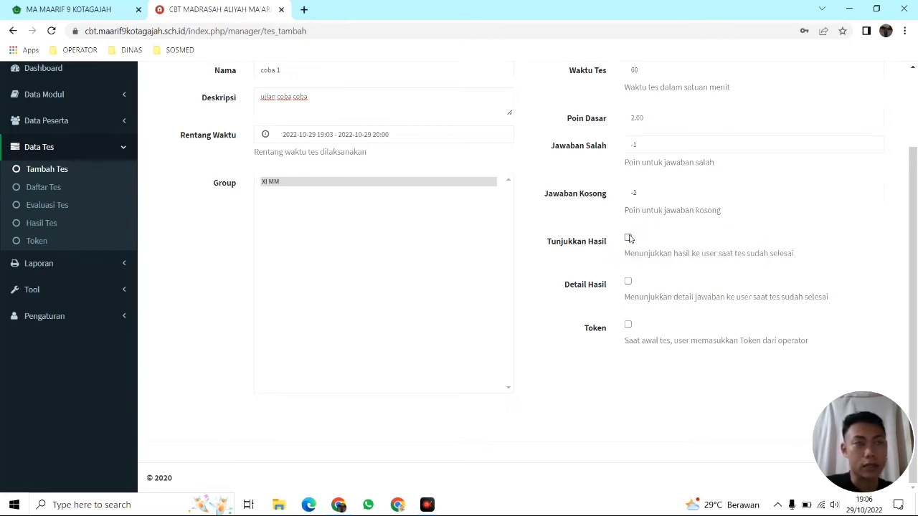
left_click(628, 239)
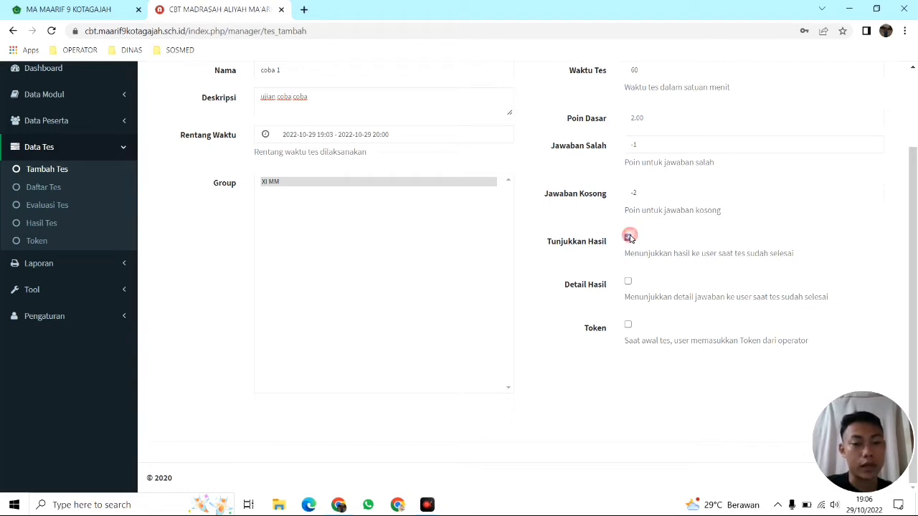
left_click(622, 289)
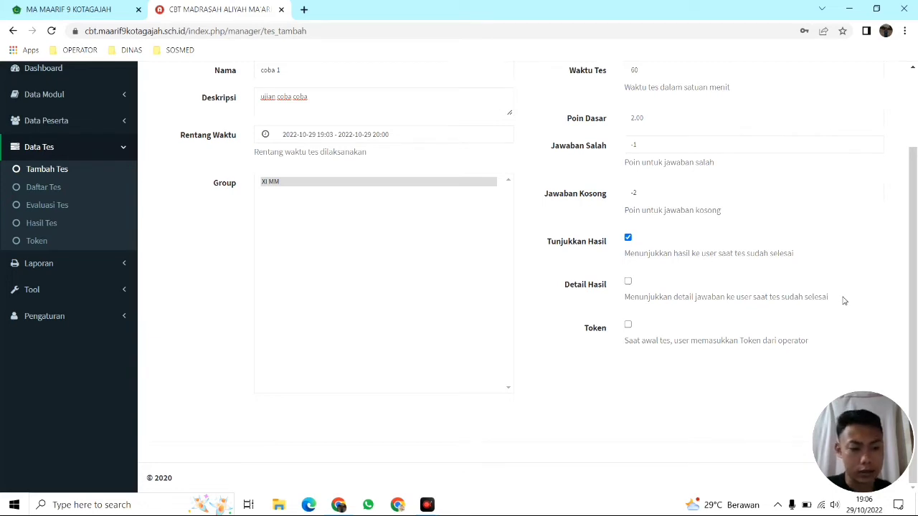
scroll(844, 310, "up", 2)
scroll(843, 310, "down", 2)
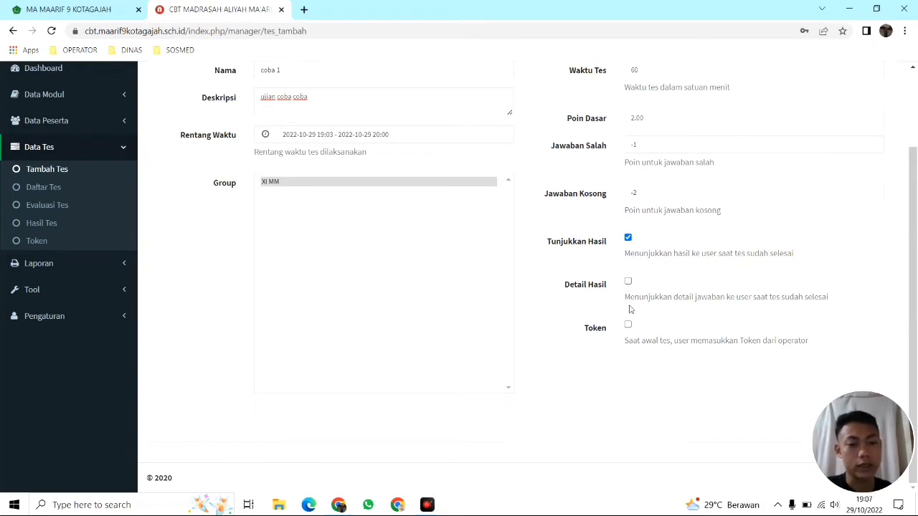
left_click_drag(613, 346, 822, 355)
left_click(812, 343)
left_click(680, 348)
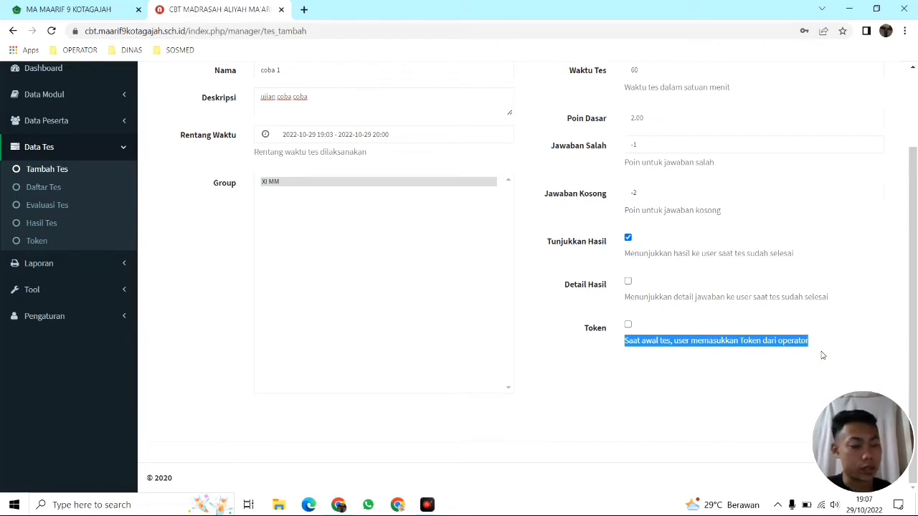
left_click(779, 338)
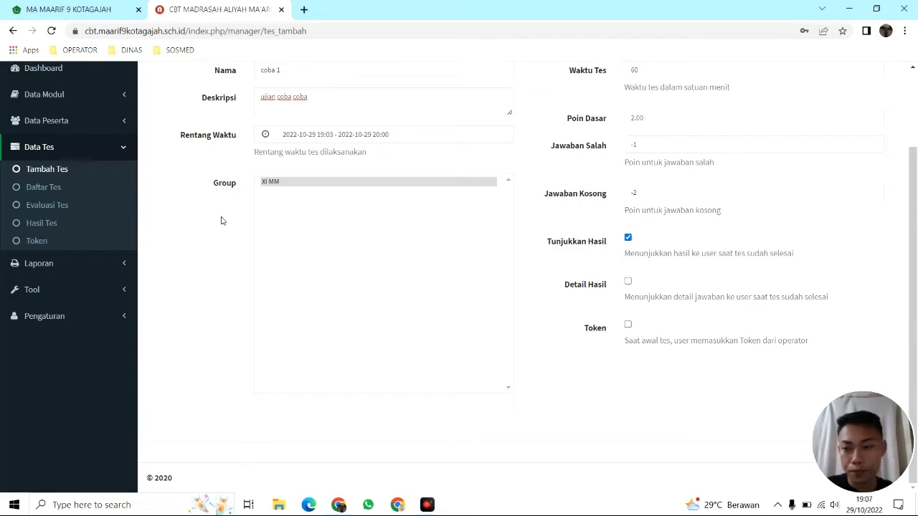
Open COBA COBA from Daftar Tes for editing and scroll to Tambah Soal
left_click(44, 188)
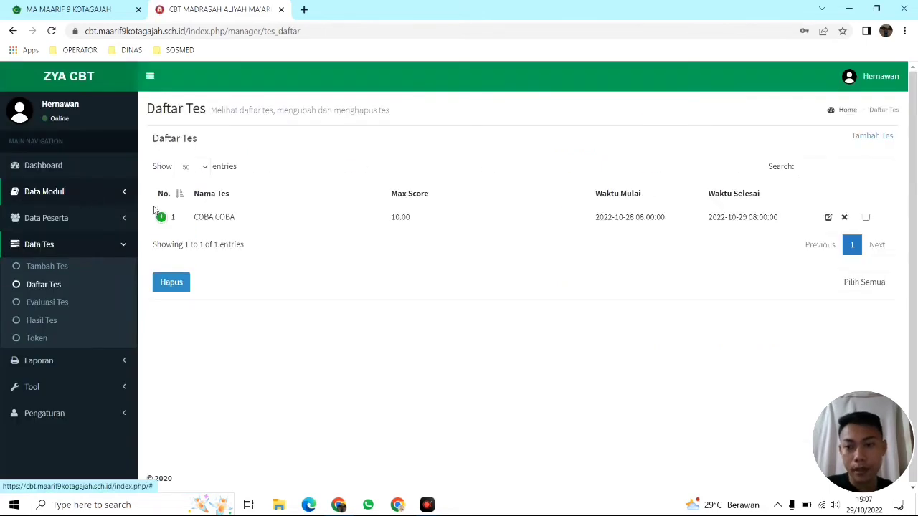
left_click(830, 218)
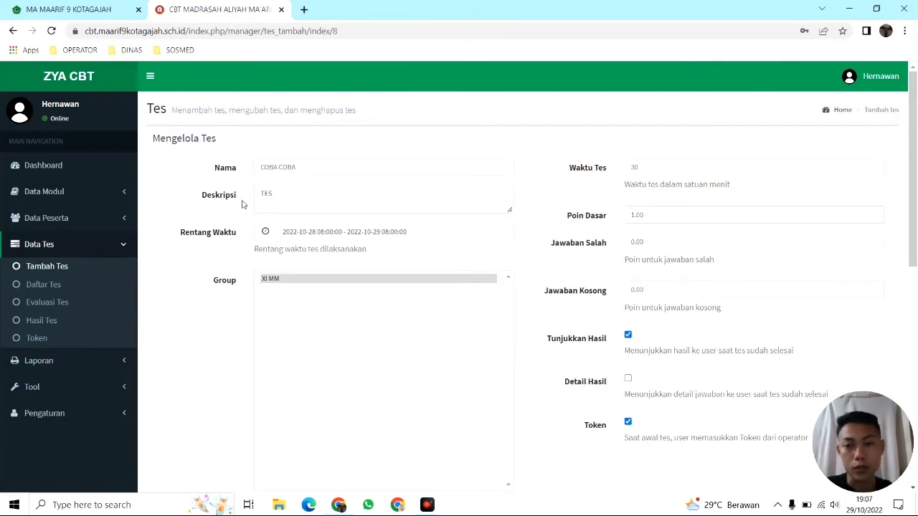
scroll(346, 195, "down", 2)
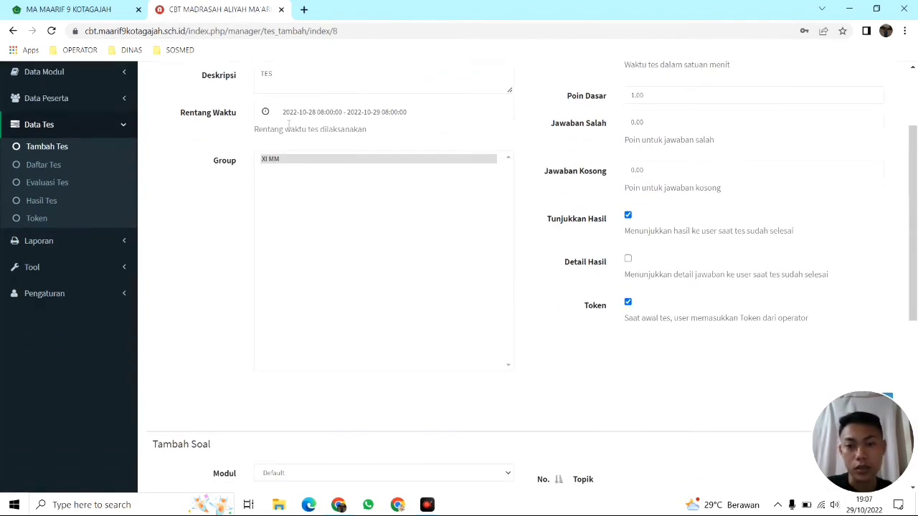
scroll(512, 194, "up", 2)
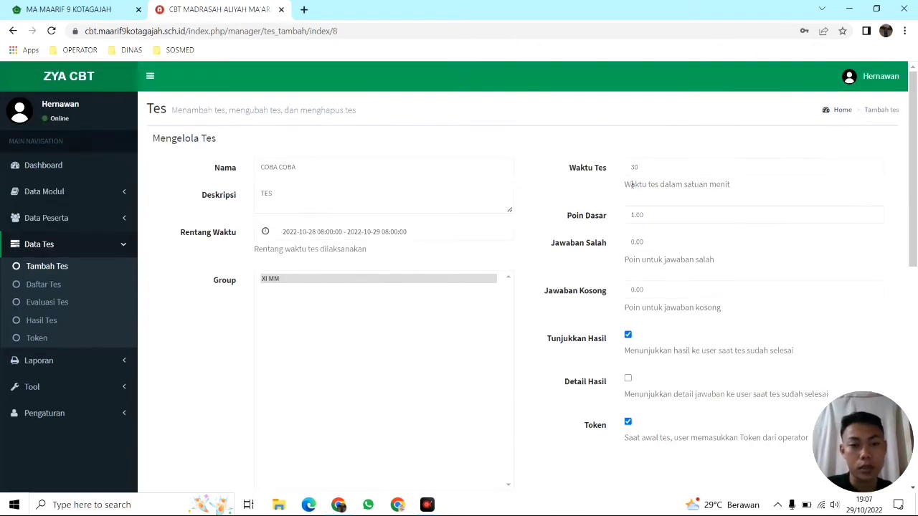
scroll(660, 262, "down", 2)
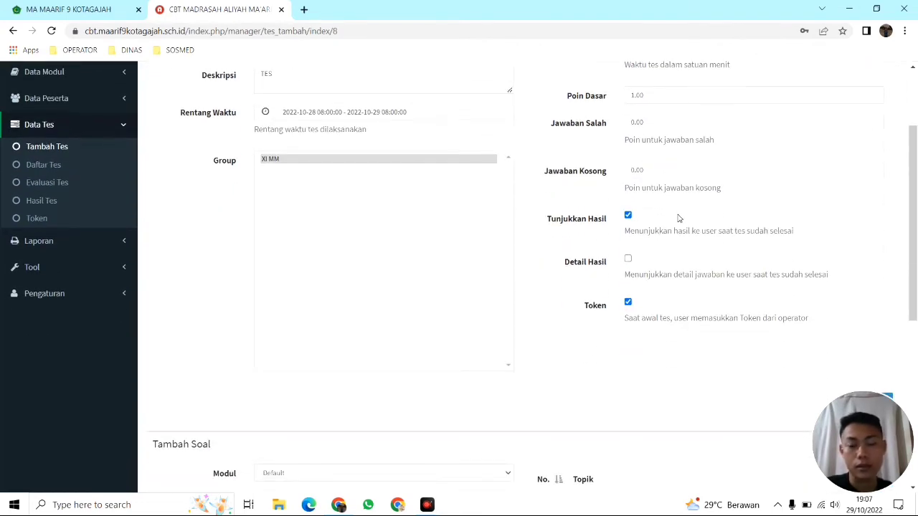
scroll(679, 217, "down", 6)
scroll(679, 217, "up", 1)
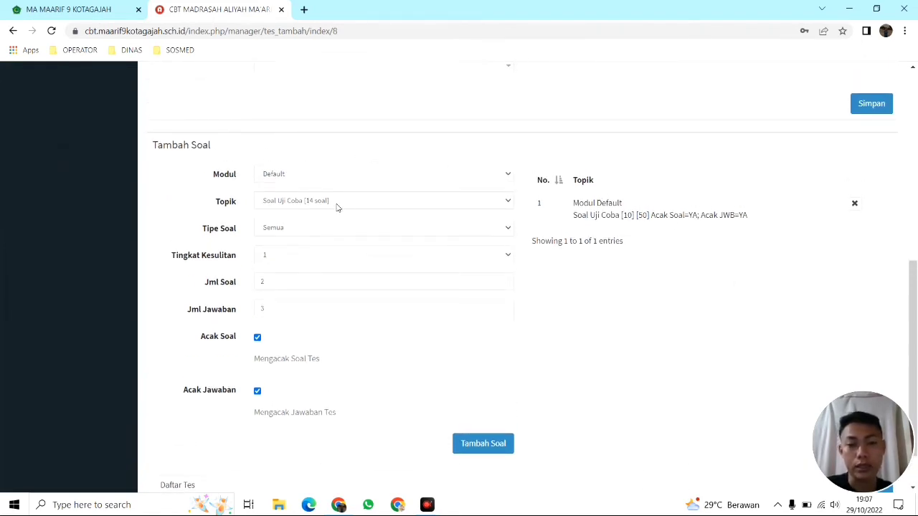
Review the question type and difficulty choices, leaving question type at Semua
left_click(326, 231)
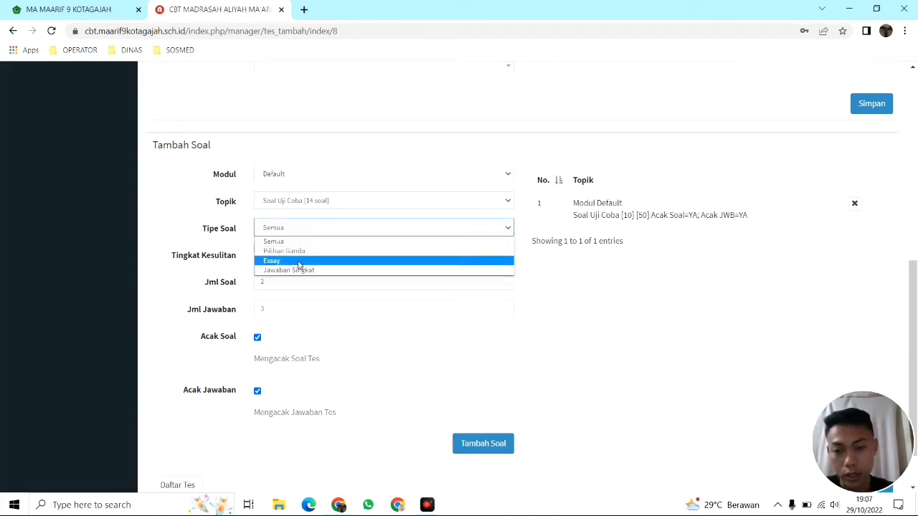
left_click(307, 228)
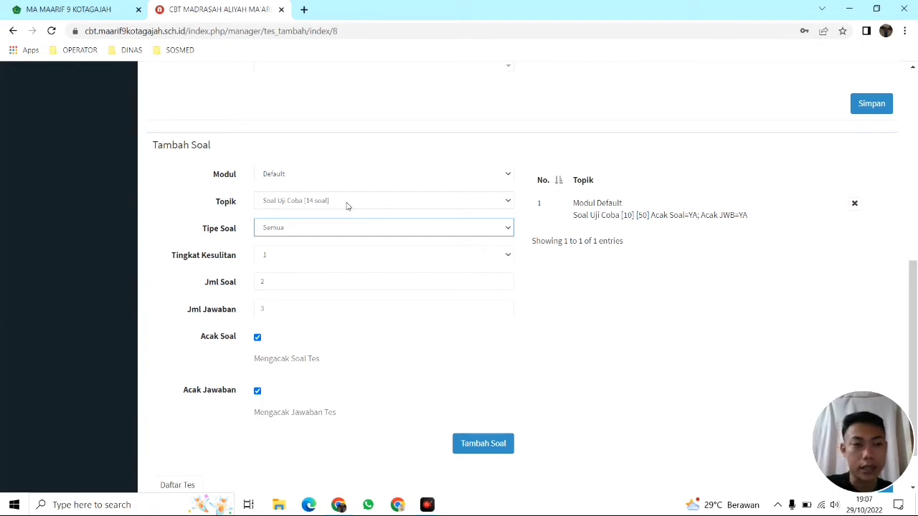
left_click(321, 230)
left_click(320, 230)
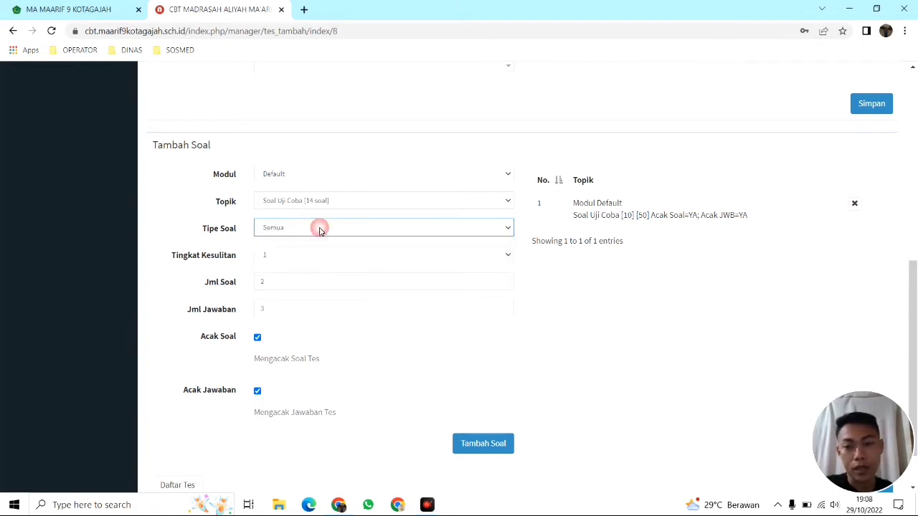
left_click(296, 256)
left_click(298, 256)
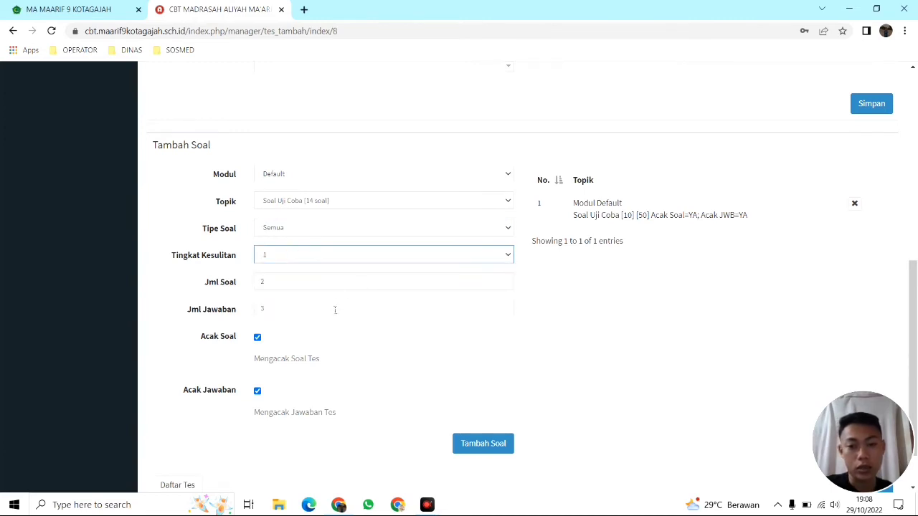
Enter 14 for both Jml Soal and Jml Jawaban
key("Tab")
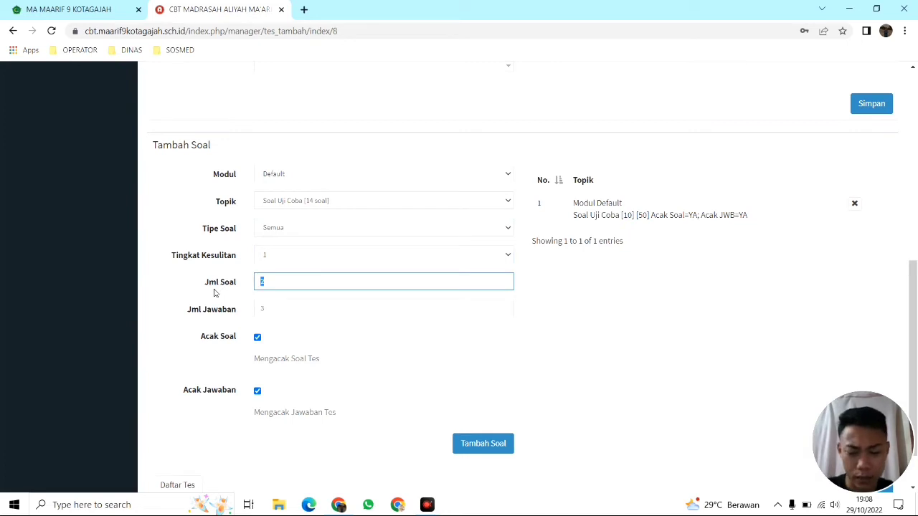
type("14")
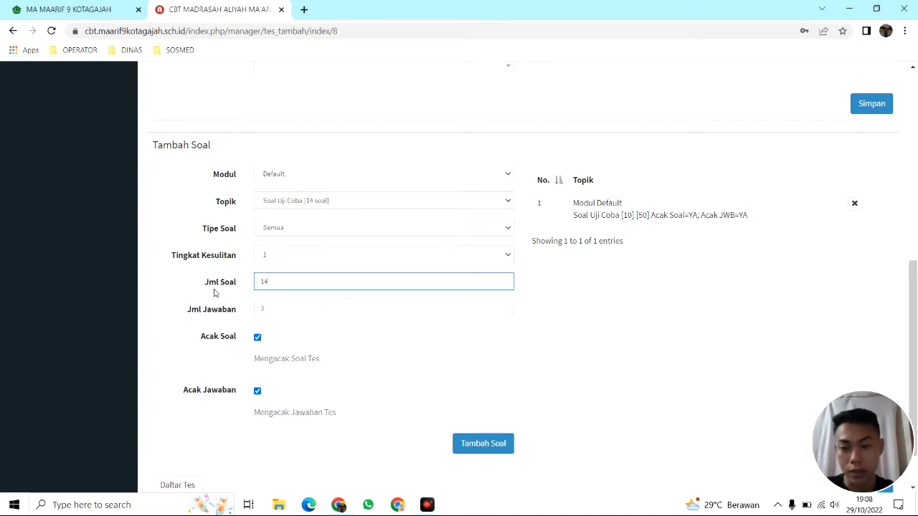
key("Tab")
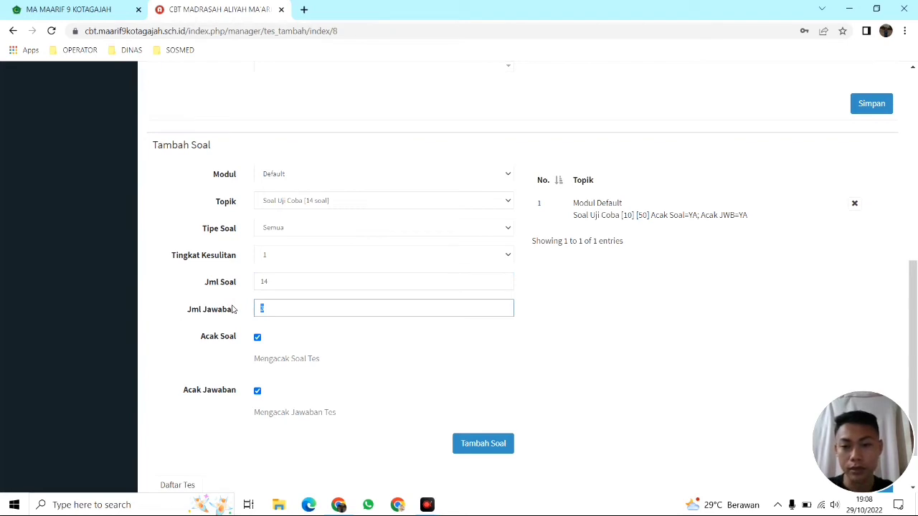
type("14")
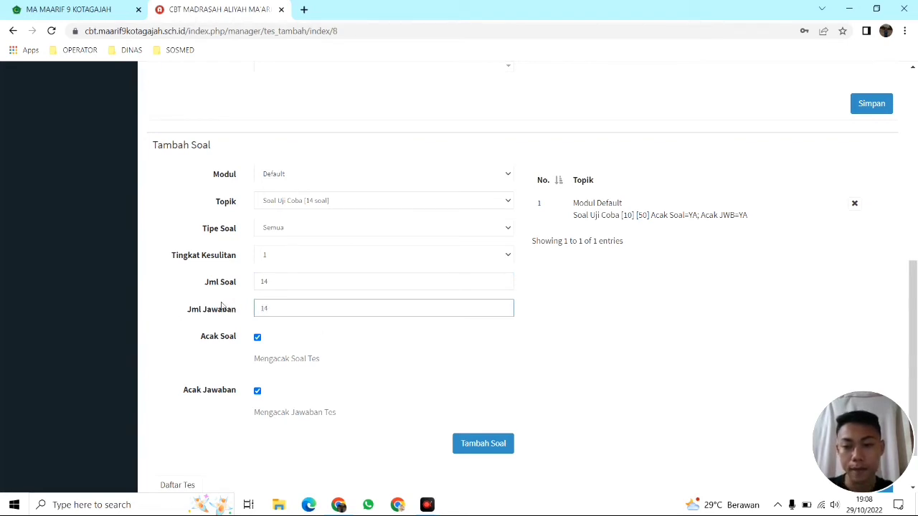
key("ctrl+a")
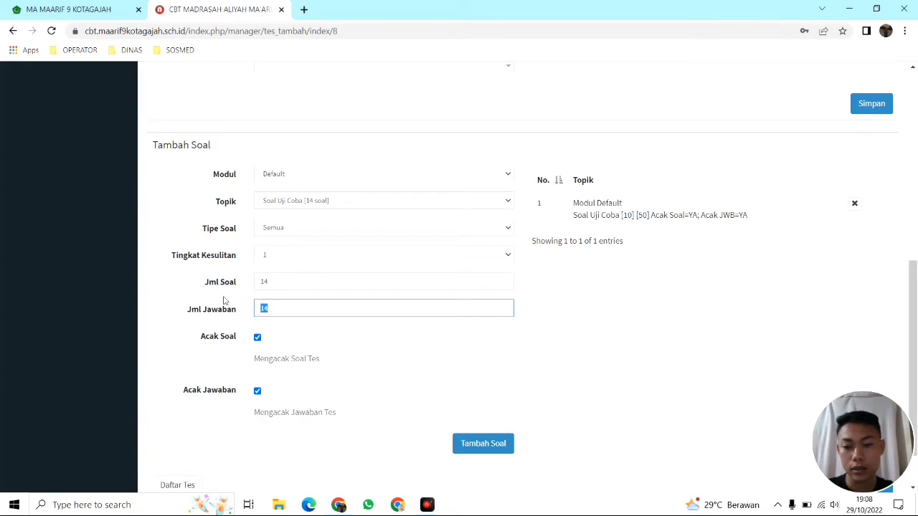
left_click(285, 313)
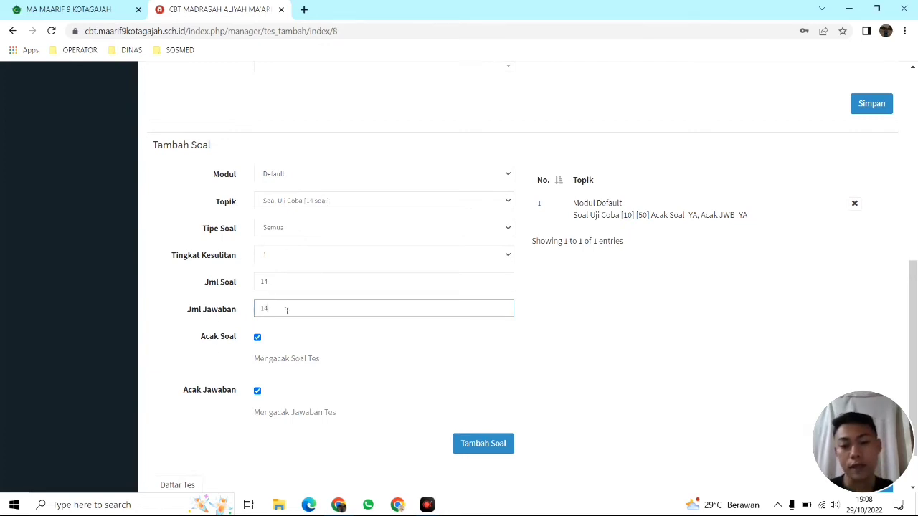
scroll(287, 311, "down", 1)
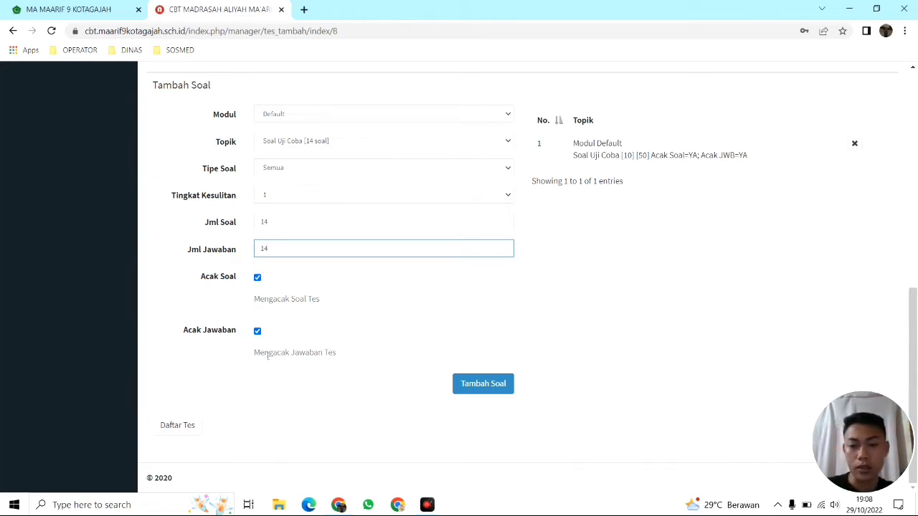
left_click_drag(251, 356, 340, 362)
left_click(344, 357)
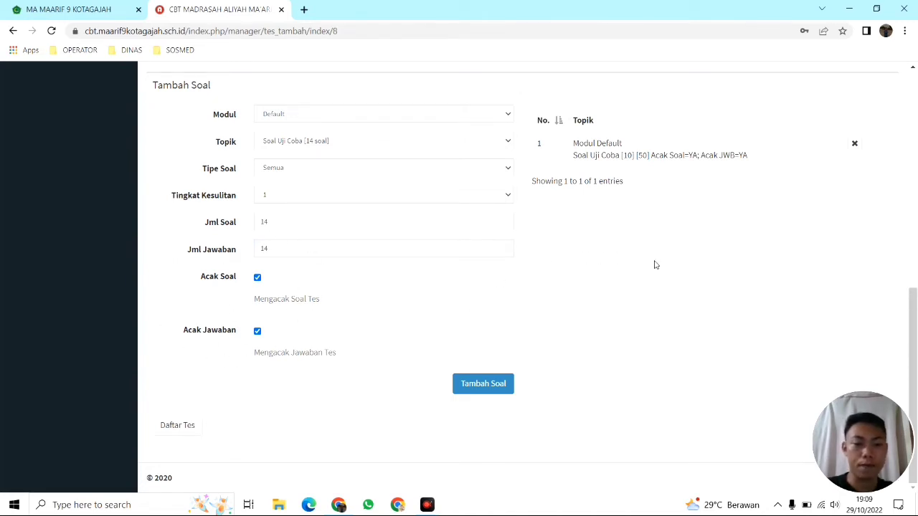
scroll(654, 263, "up", 3)
scroll(609, 309, "down", 3)
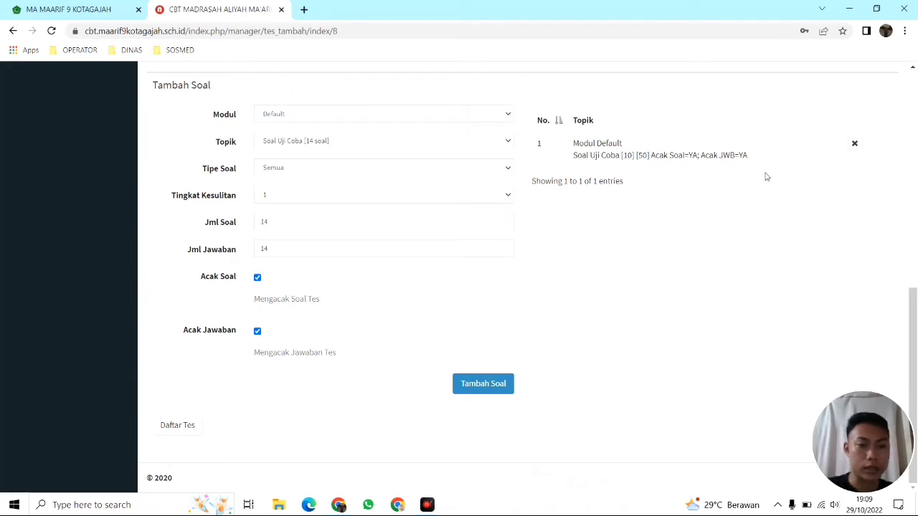
scroll(811, 294, "up", 2)
scroll(854, 330, "up", 1)
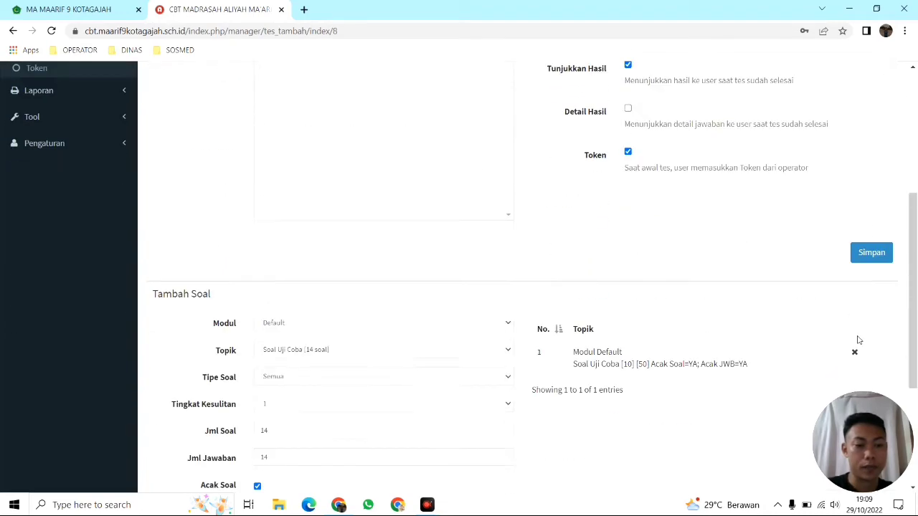
scroll(854, 329, "down", 2)
scroll(709, 320, "down", 1)
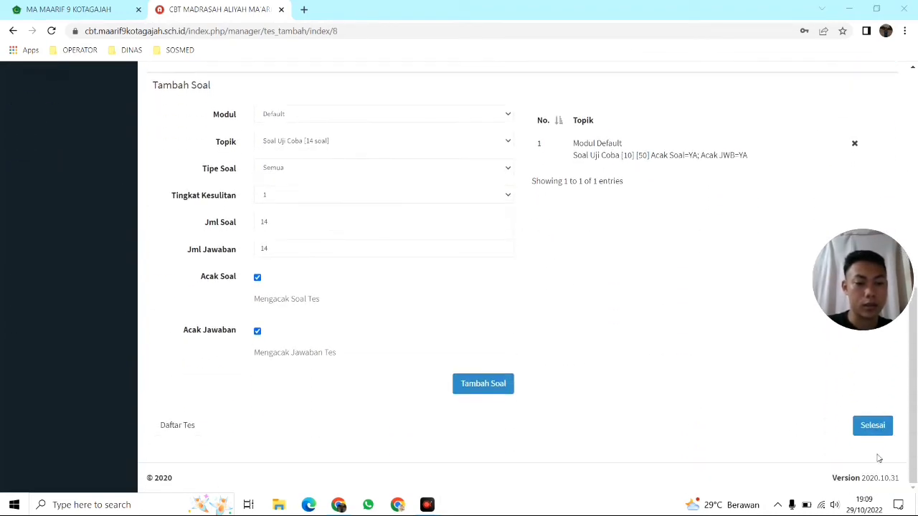
Confirm with Selesai, visit Evaluasi Tes, then open the Hasil Tes page
left_click(884, 426)
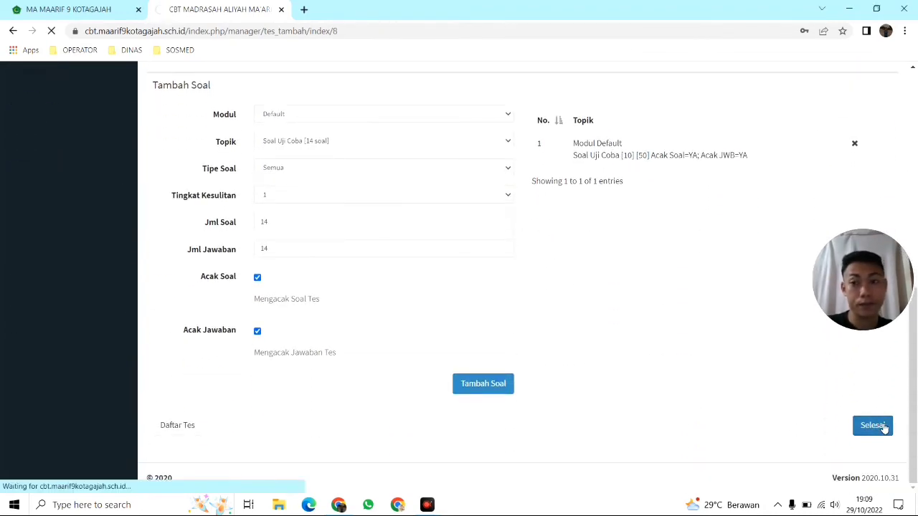
scroll(431, 341, "down", 2)
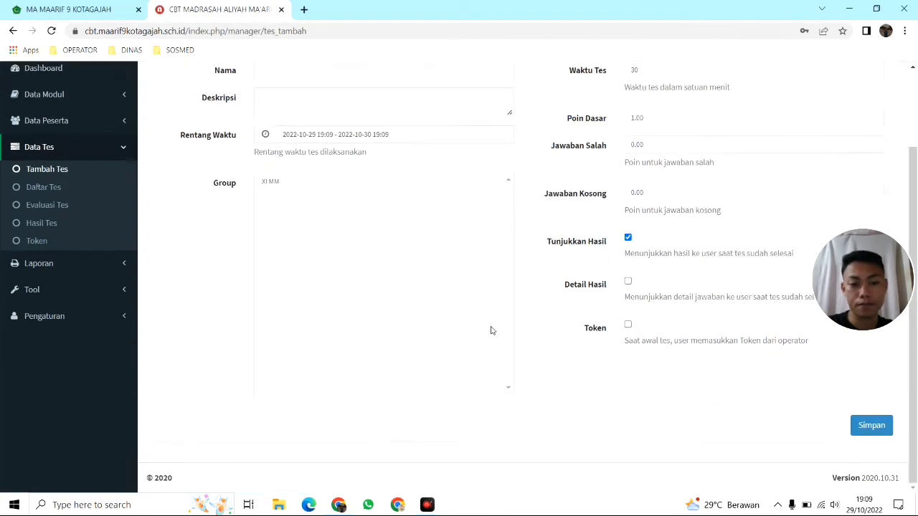
left_click(56, 206)
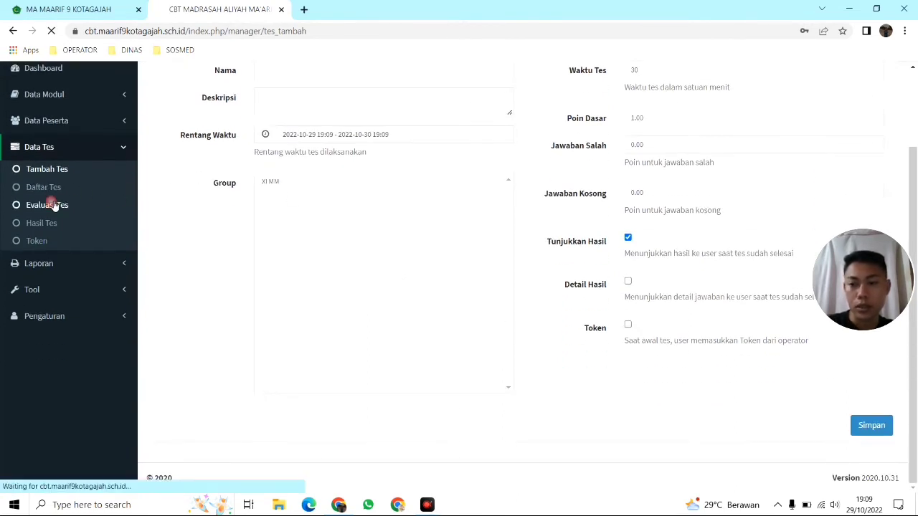
left_click_drag(873, 295, 892, 435)
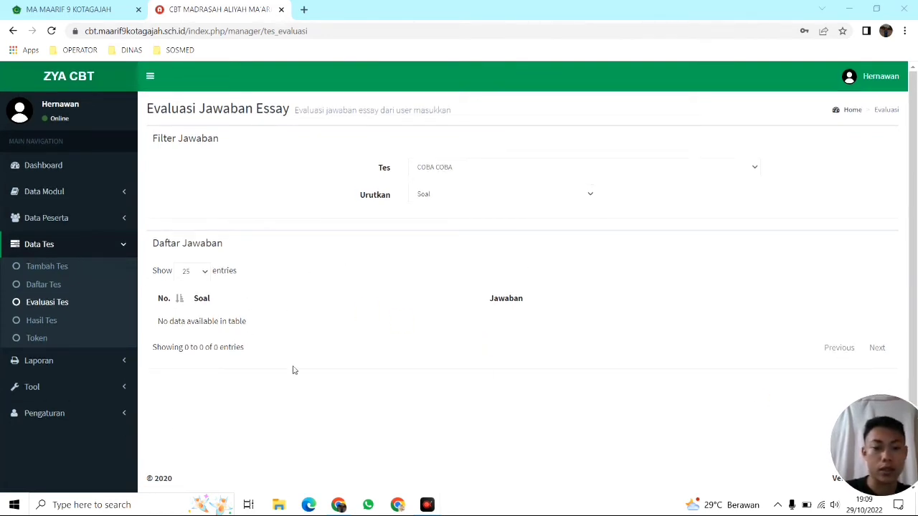
left_click(42, 326)
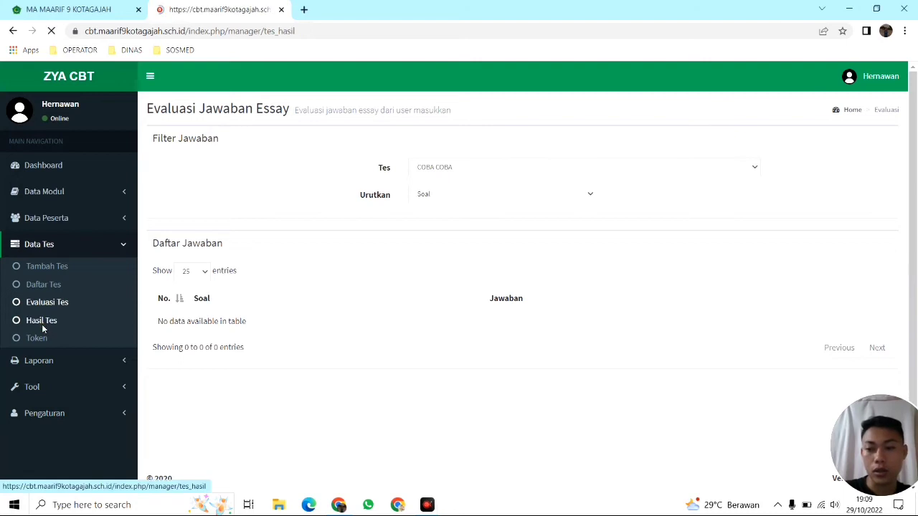
scroll(436, 306, "down", 1)
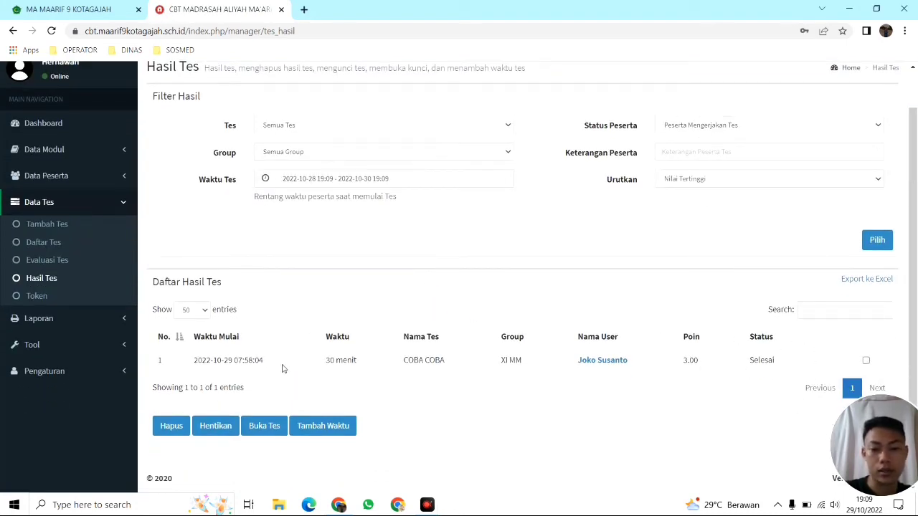
Tick the checkbox on the finished COBA COBA row in Daftar Hasil Tes
left_click_drag(193, 360, 269, 364)
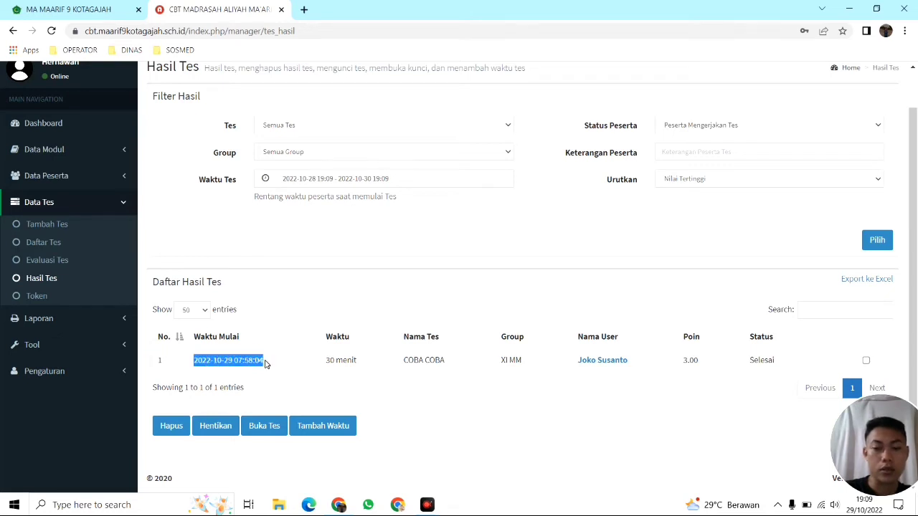
left_click(265, 364)
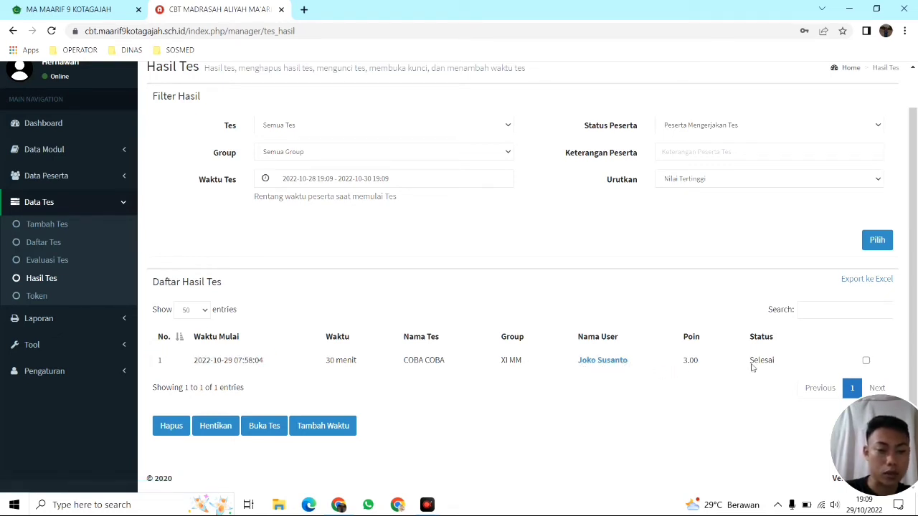
left_click_drag(747, 365, 794, 367)
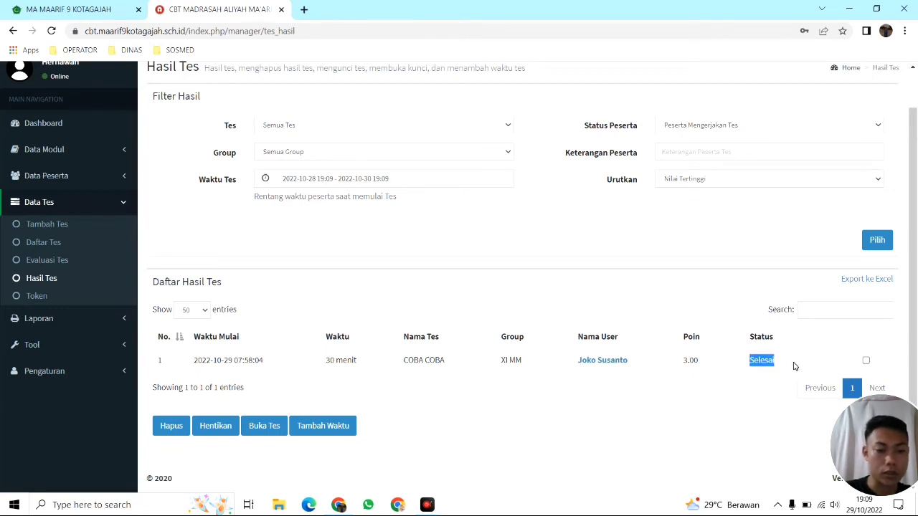
left_click(690, 360)
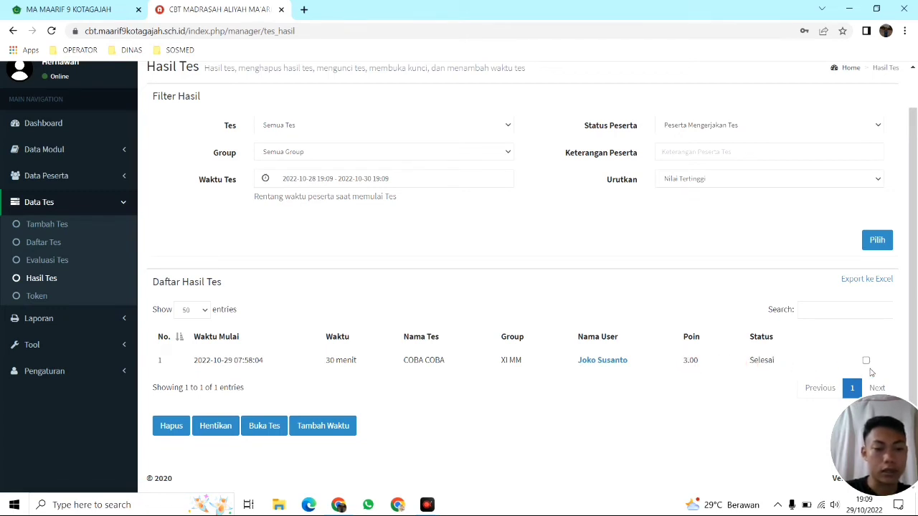
left_click(866, 362)
Open Tambah Waktu for the result and close it without saving 10 minutes
left_click(337, 431)
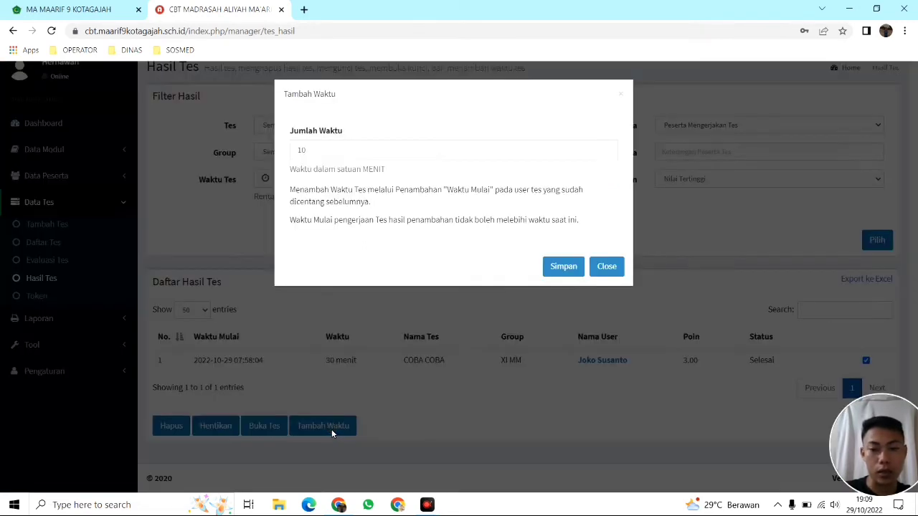
left_click_drag(323, 154, 285, 155)
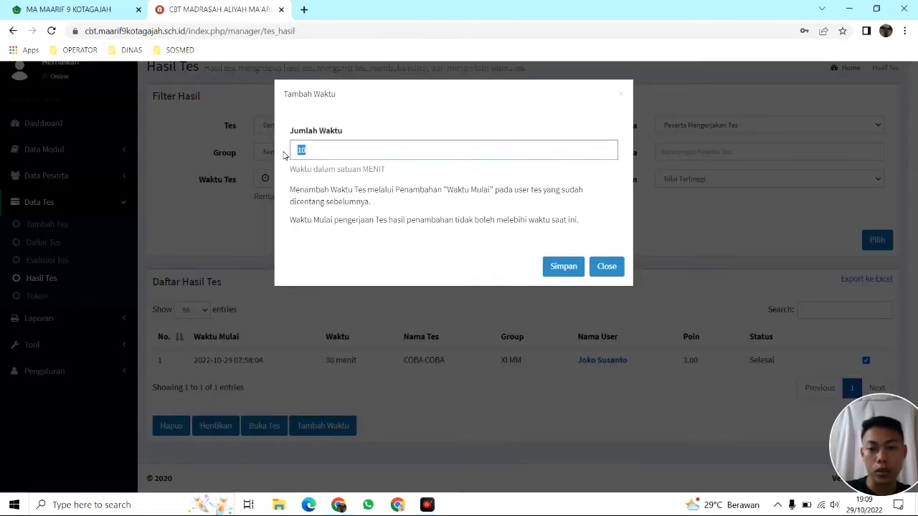
left_click(622, 94)
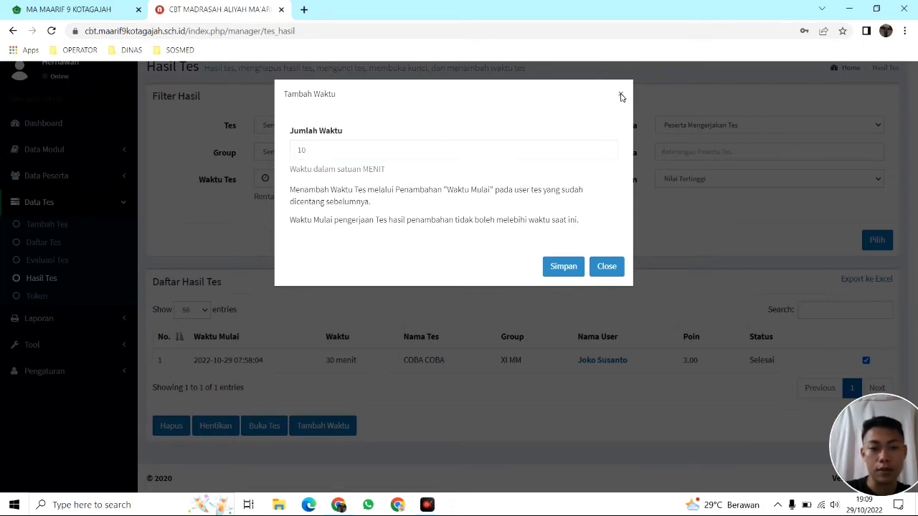
left_click(618, 96)
Reopen the COBA COBA result with Buka Tes, re-tick it, and stop it again
left_click(269, 428)
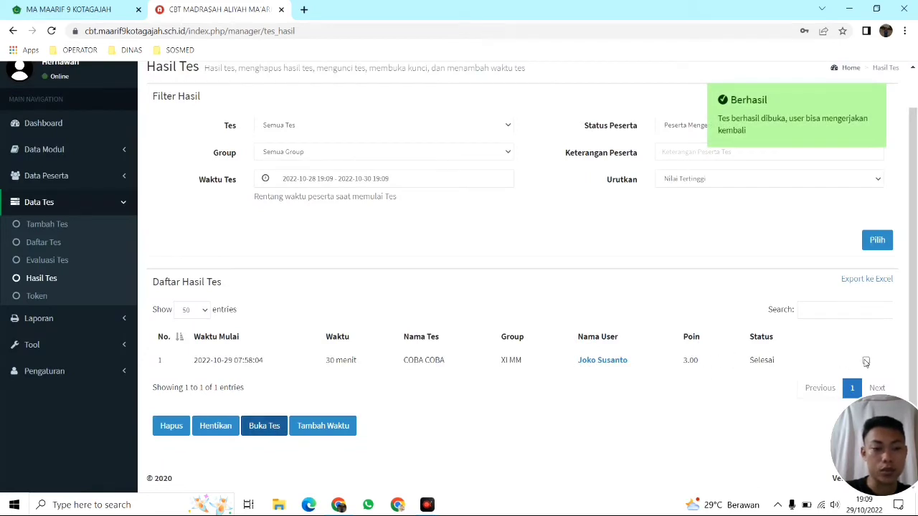
left_click(866, 362)
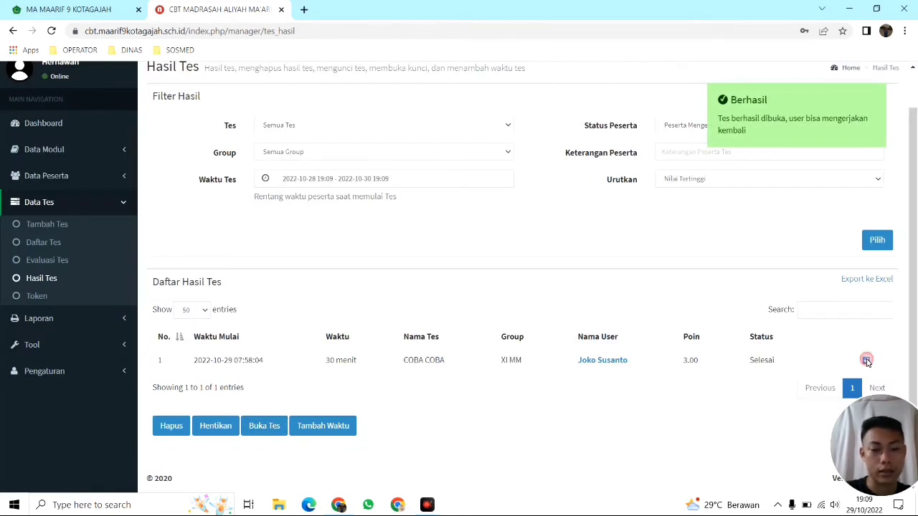
left_click(224, 428)
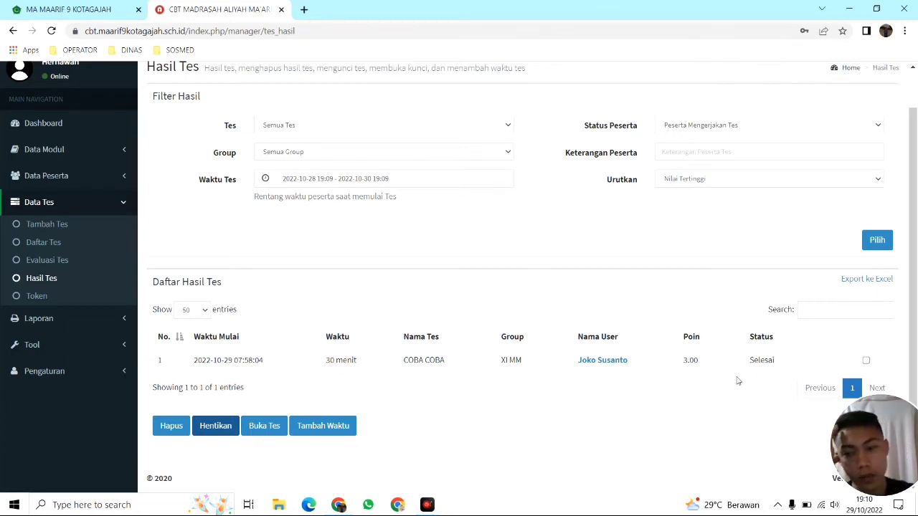
Go to the Token page and open the Token Tes Manual form
left_click(58, 298)
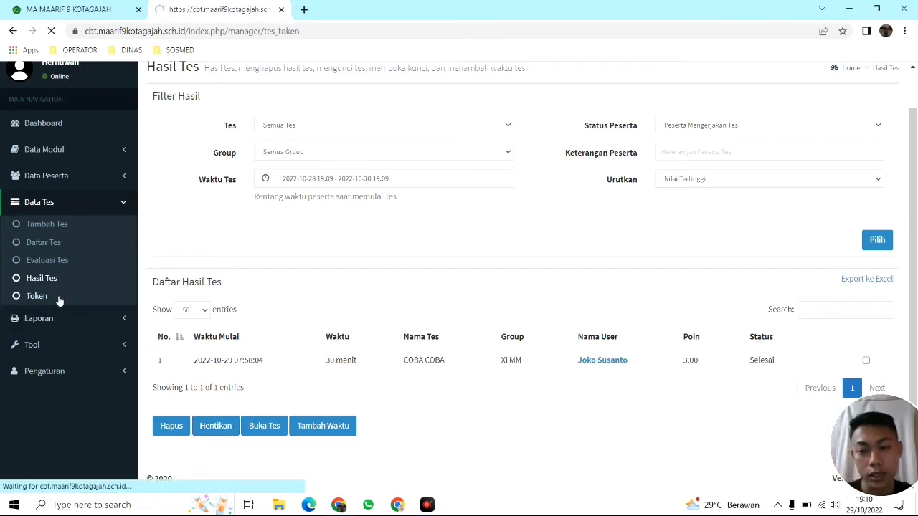
scroll(466, 301, "down", 3)
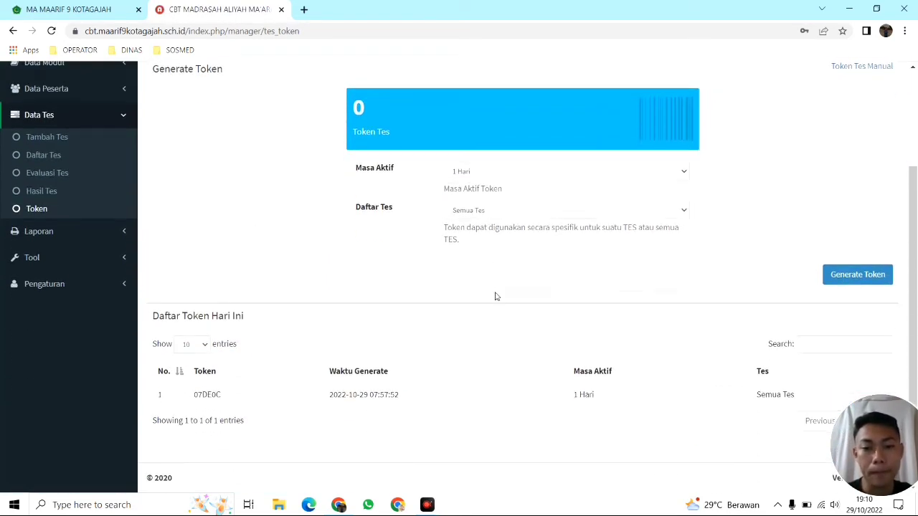
scroll(768, 212, "up", 3)
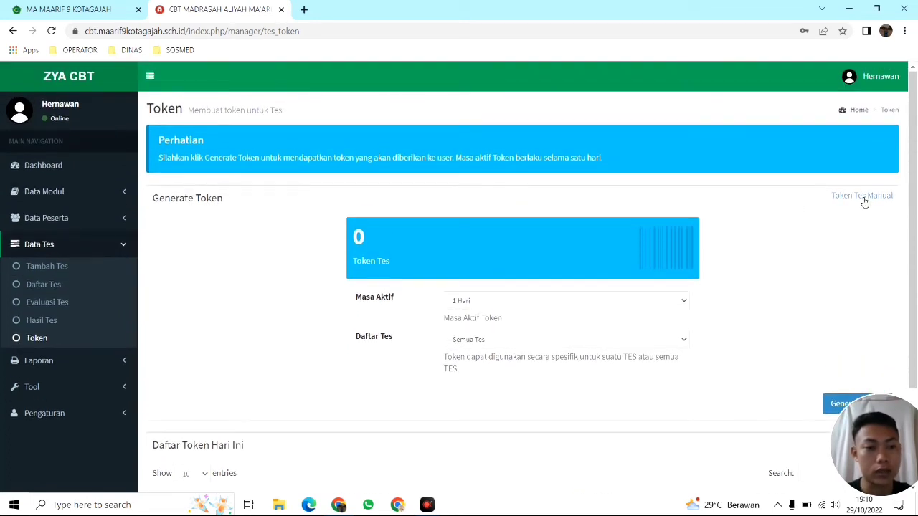
left_click(863, 198)
Save a manual token active for 5 menit, applying only to COBA COBA
left_click(378, 155)
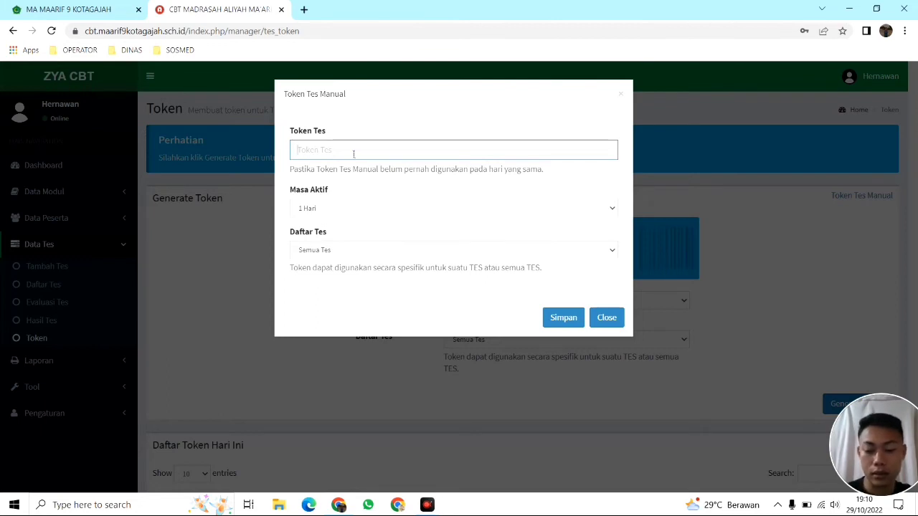
type("qwerty")
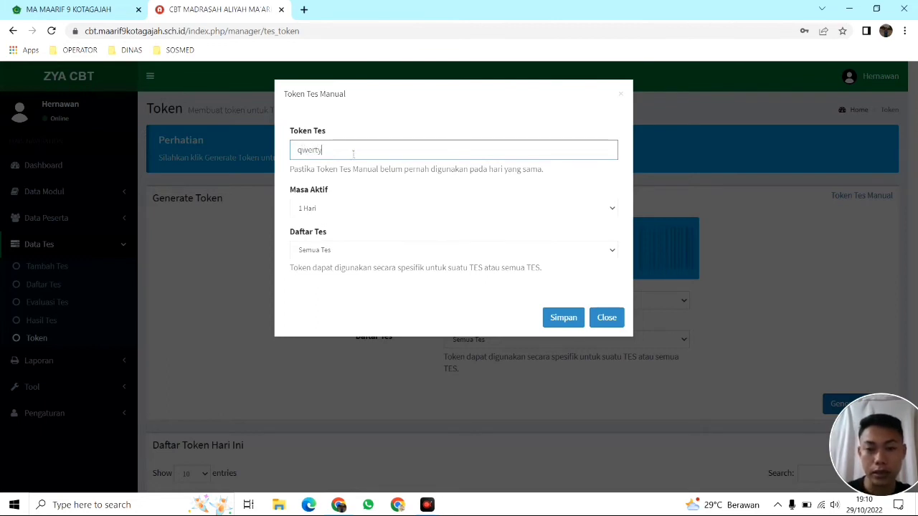
left_click(341, 209)
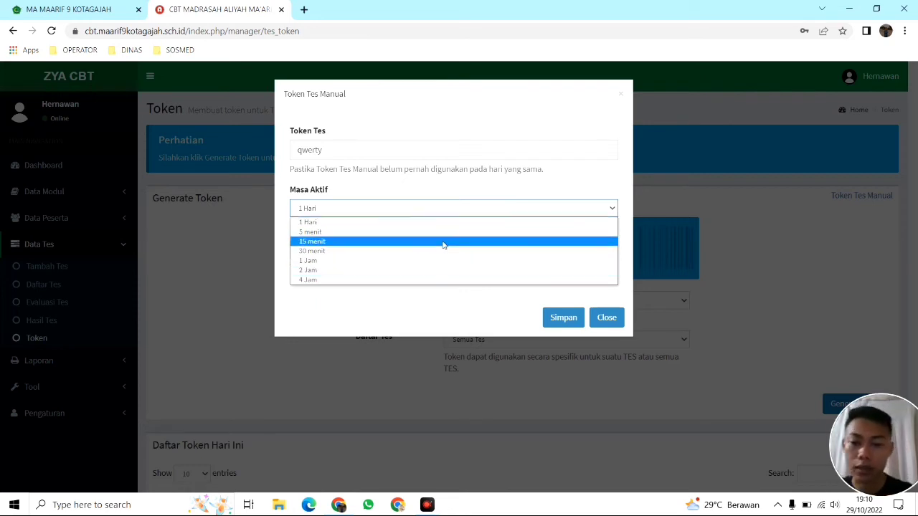
left_click(380, 231)
left_click(334, 251)
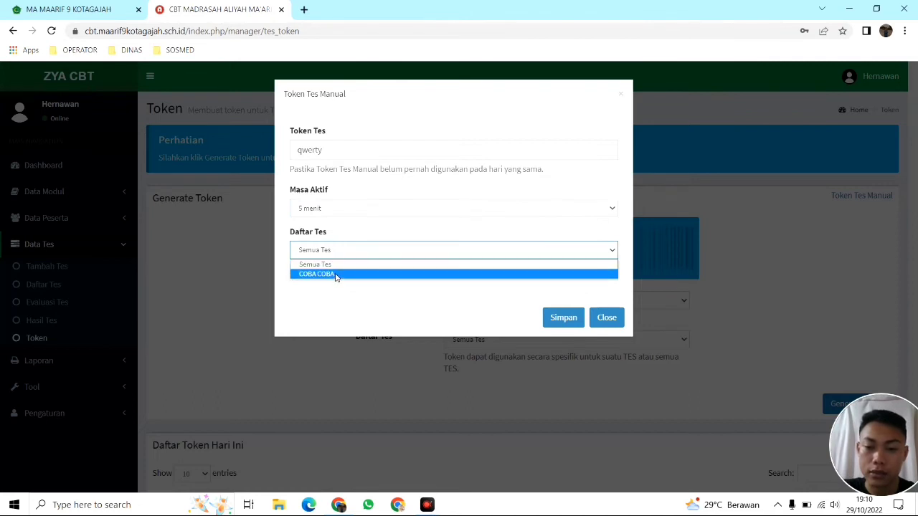
left_click(336, 275)
left_click(564, 317)
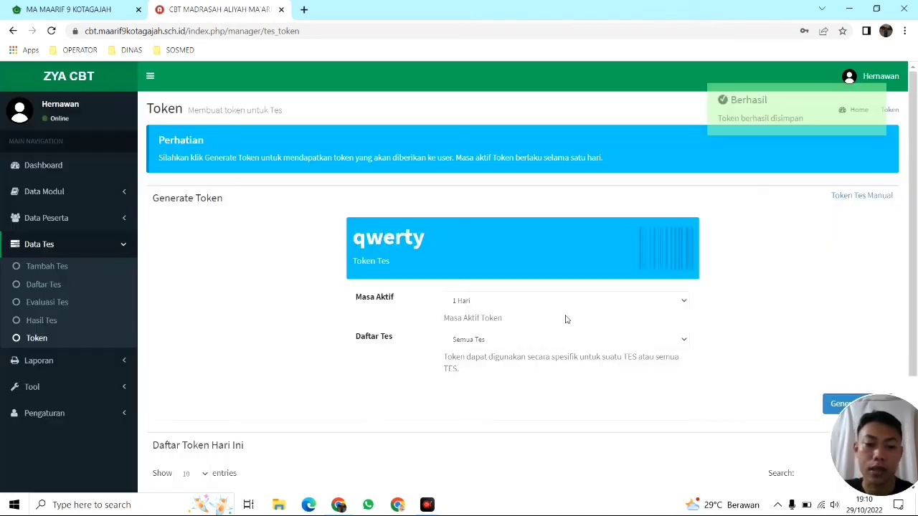
Highlight the saved manual token in the token list to point it out
scroll(449, 250, "down", 2)
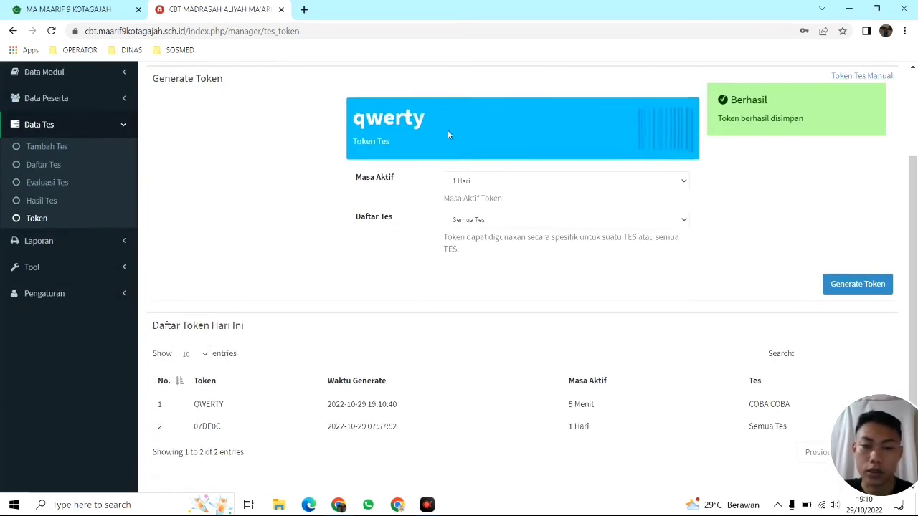
left_click_drag(452, 120, 349, 122)
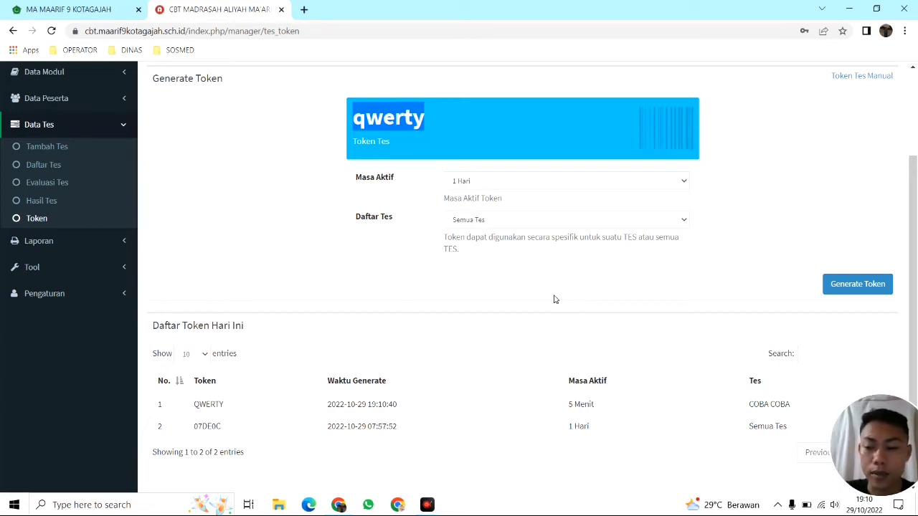
left_click(748, 198)
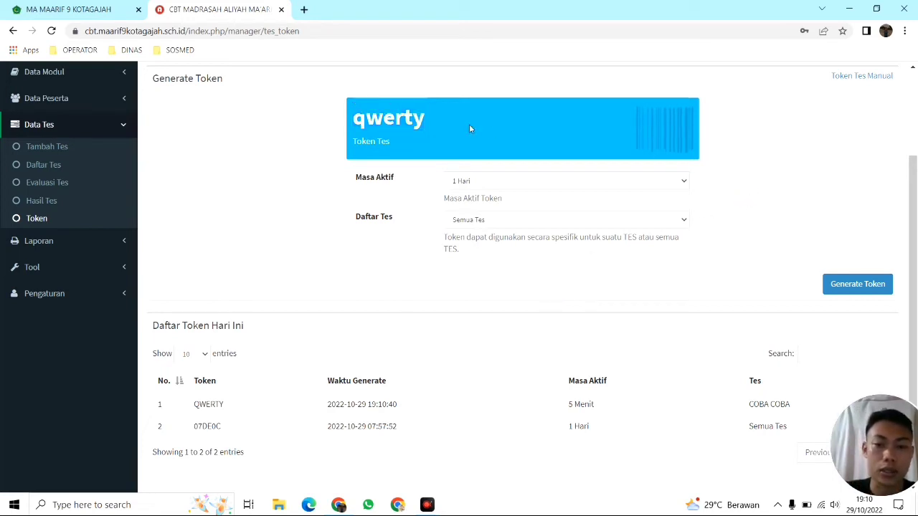
left_click_drag(429, 119, 350, 118)
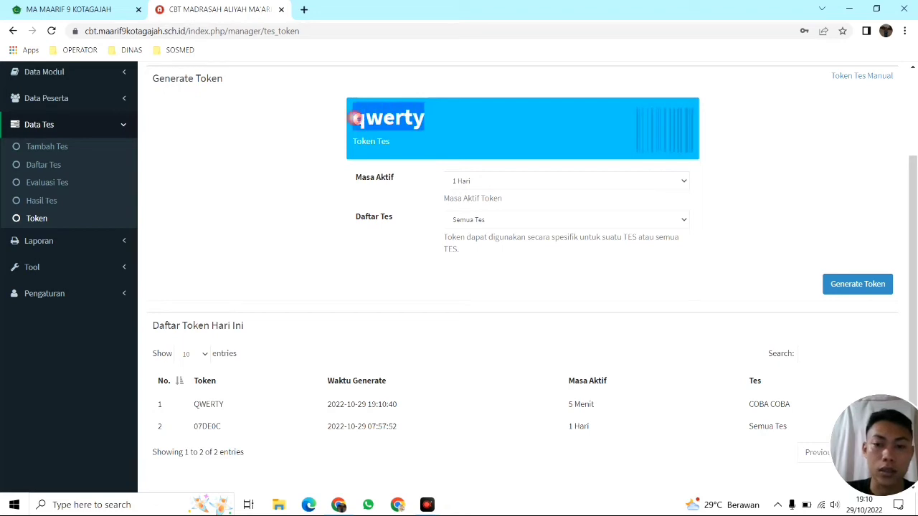
left_click(741, 124)
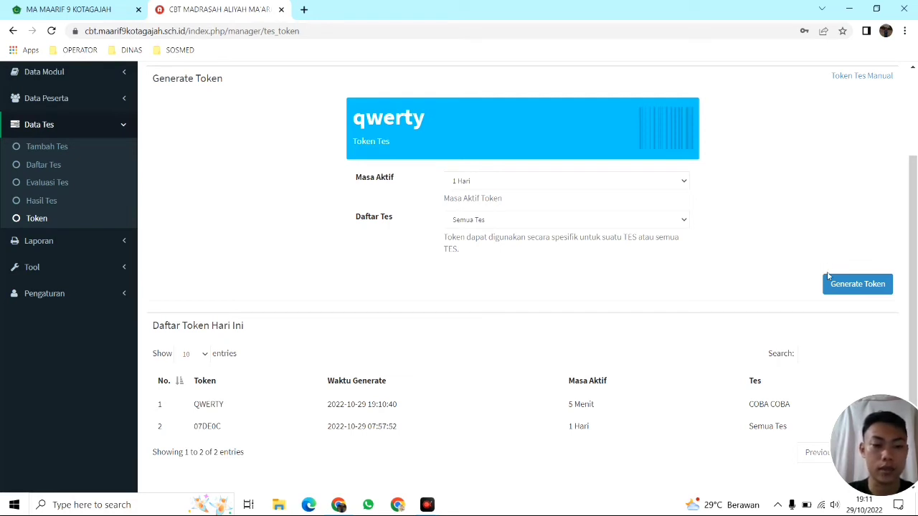
Generate a new token, highlight it, then open Laporan > Analisis Butir Soal
left_click(855, 285)
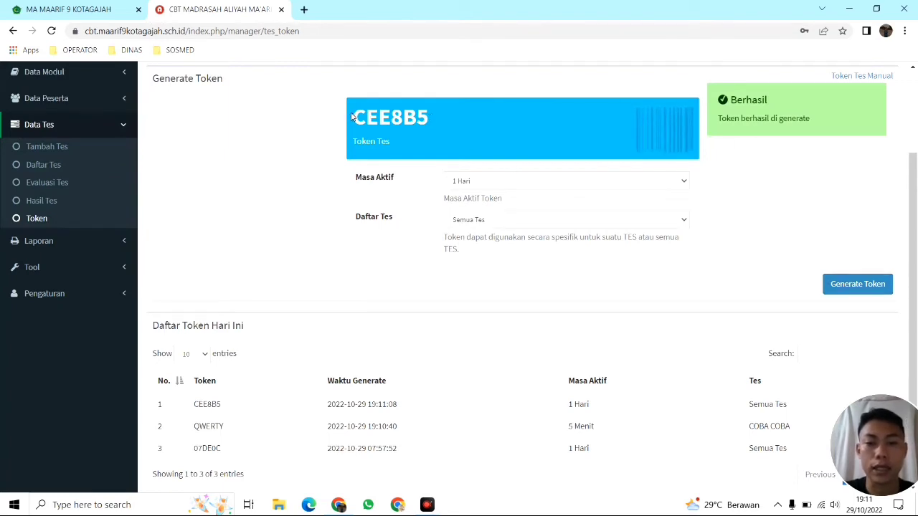
left_click_drag(353, 118, 428, 123)
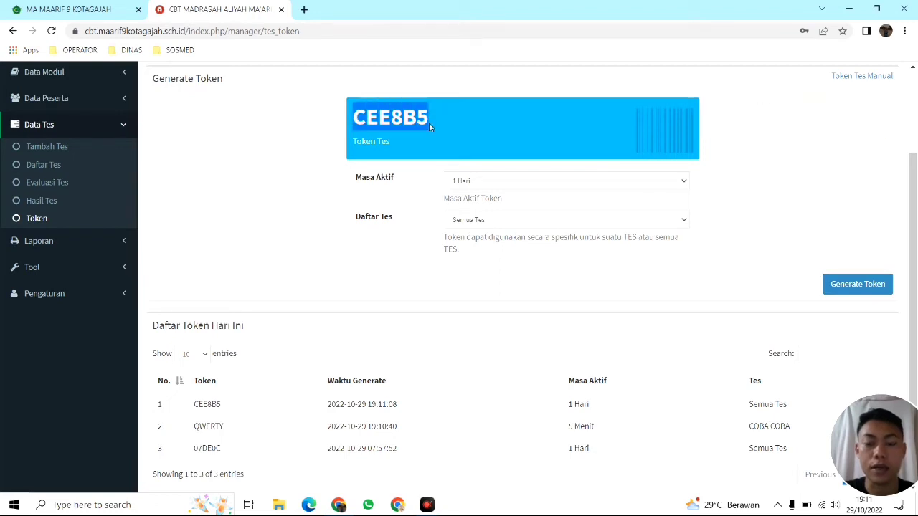
left_click(771, 174)
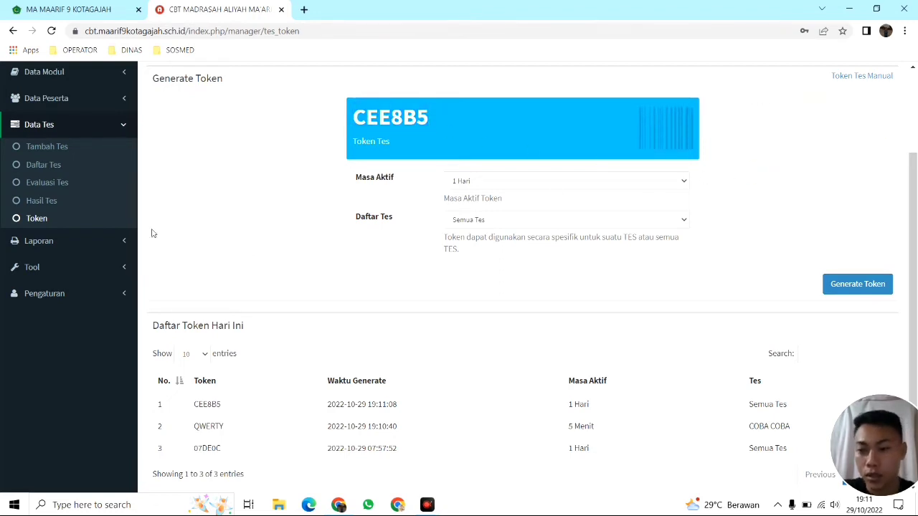
left_click(84, 246)
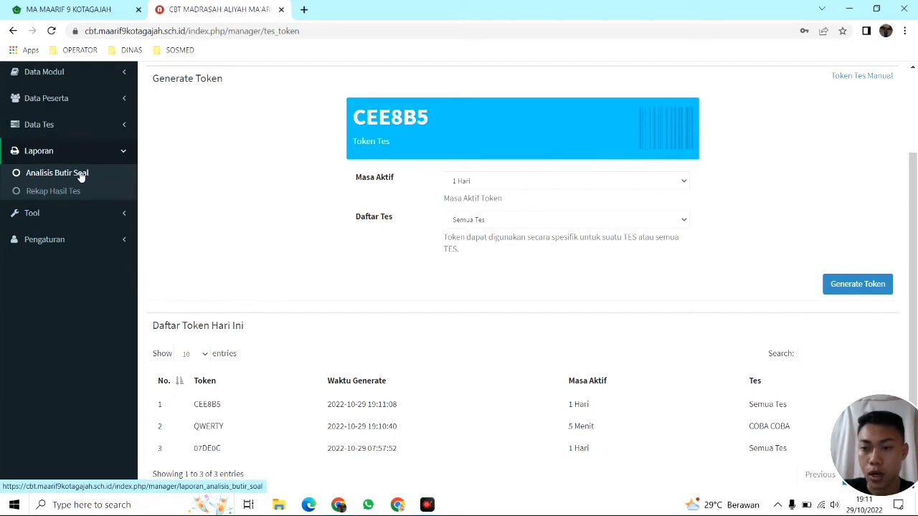
left_click(82, 177)
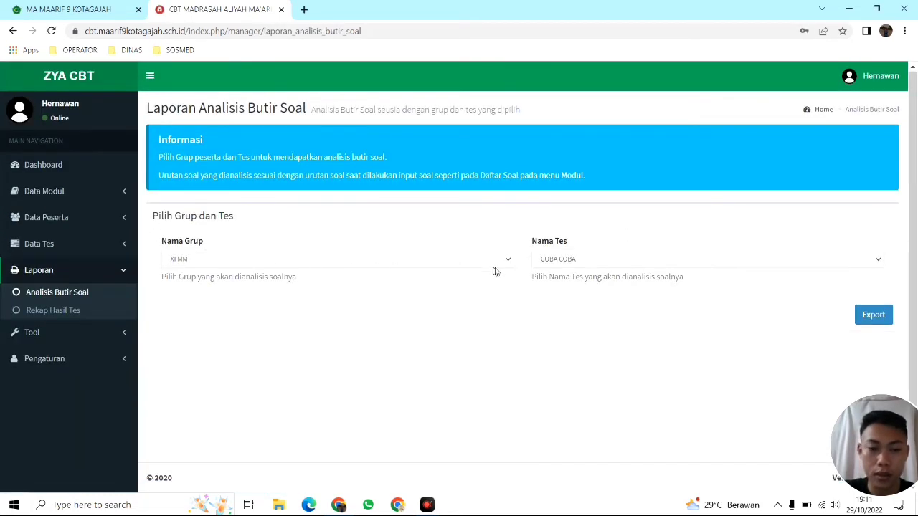
Review the group and test lists for item analysis, keeping COBA COBA, then go to Rekap Hasil Tes
left_click(605, 259)
left_click(610, 225)
left_click(506, 259)
left_click(502, 259)
left_click(607, 259)
left_click(645, 240)
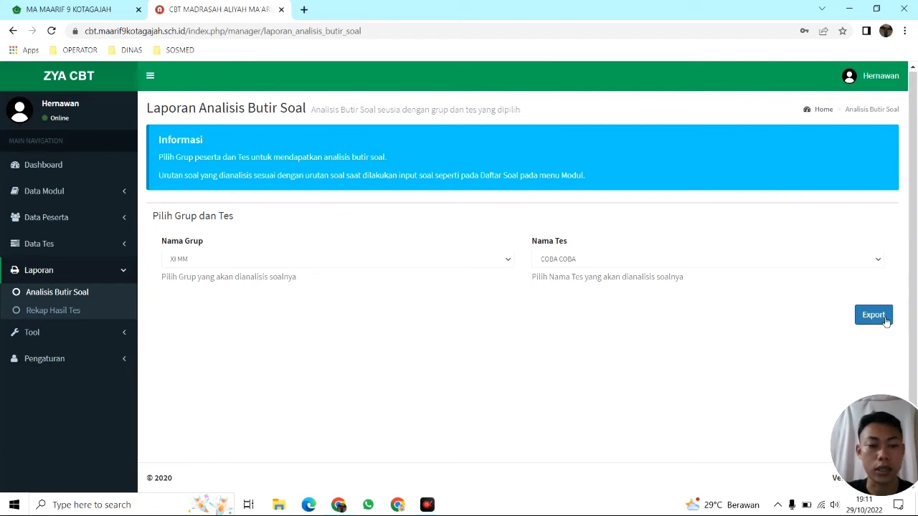
left_click(57, 312)
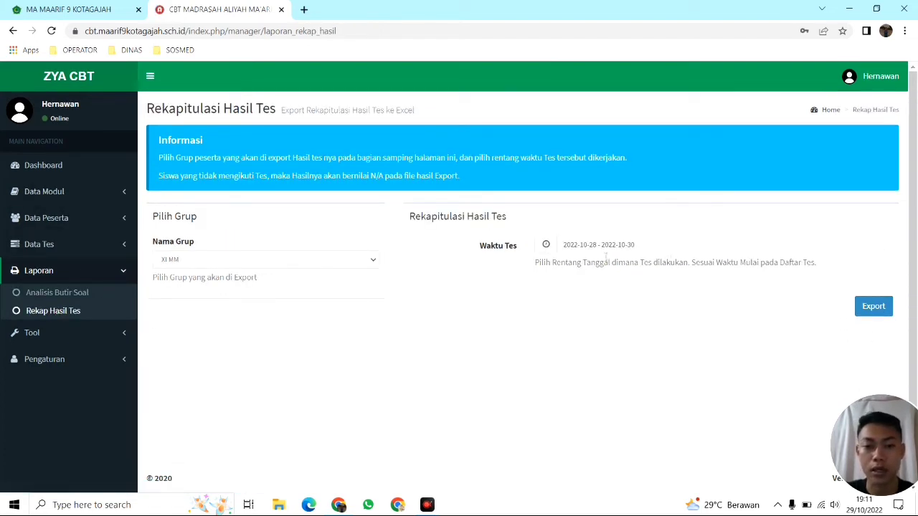
Check the group list for the results recap, keeping XI MM selected
left_click(309, 265)
left_click(305, 259)
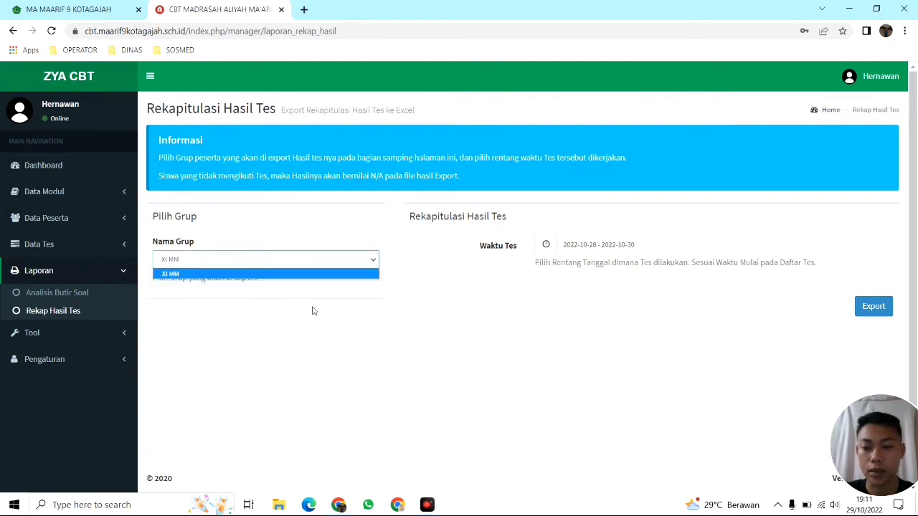
left_click(345, 315)
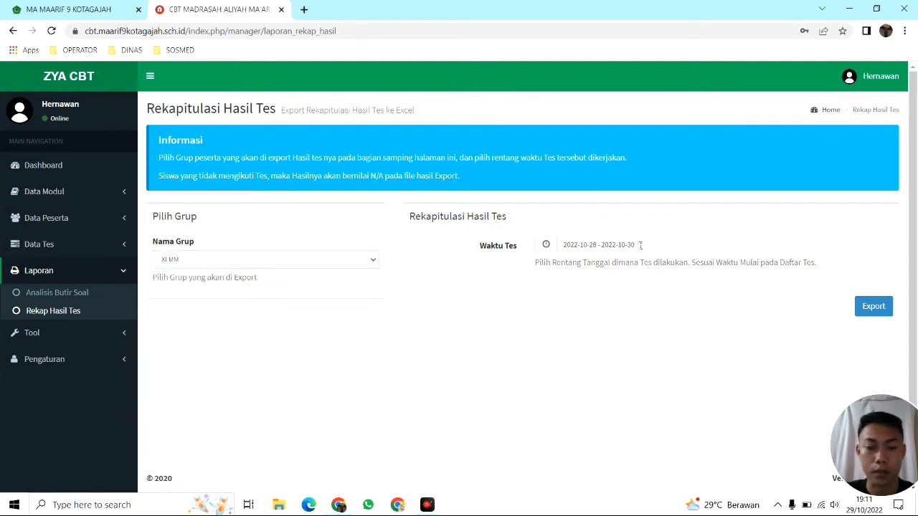
Set Waktu Tes to 2022-10-24 through 2022-10-29, export the recap, and go to Tool > Database
left_click(602, 244)
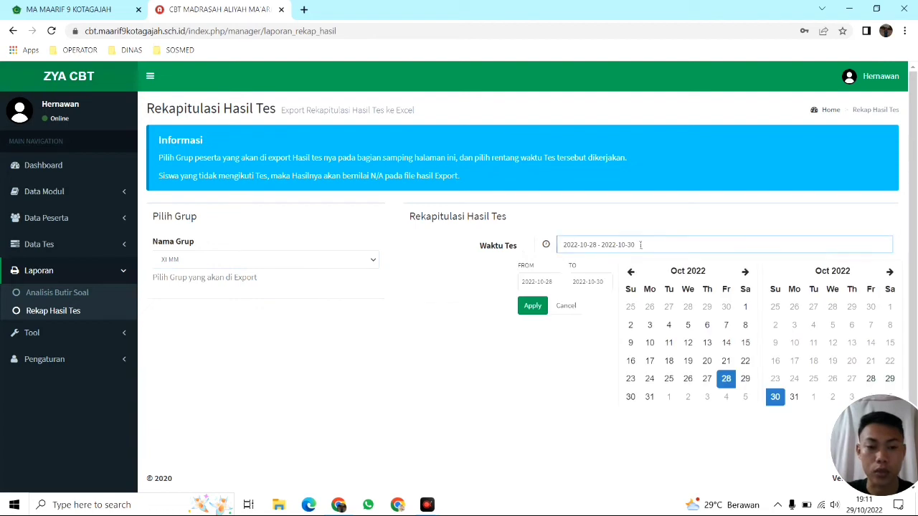
left_click(654, 382)
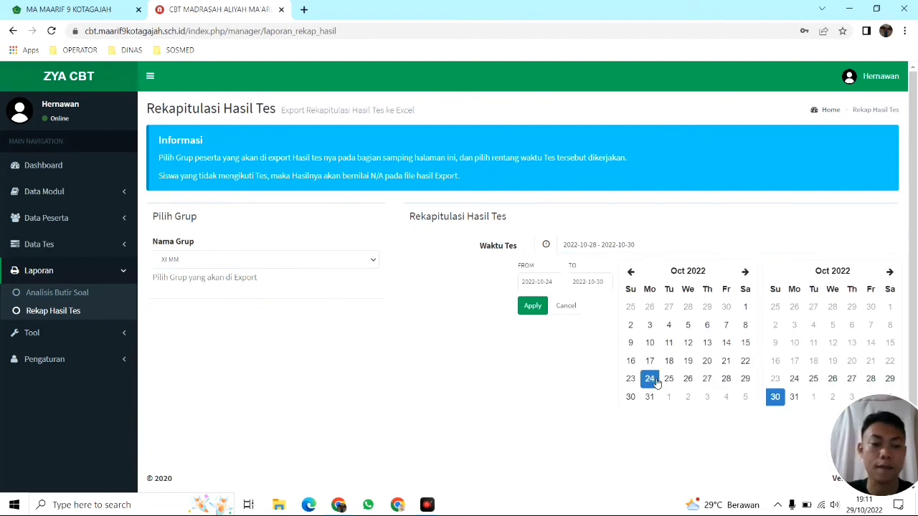
left_click(890, 379)
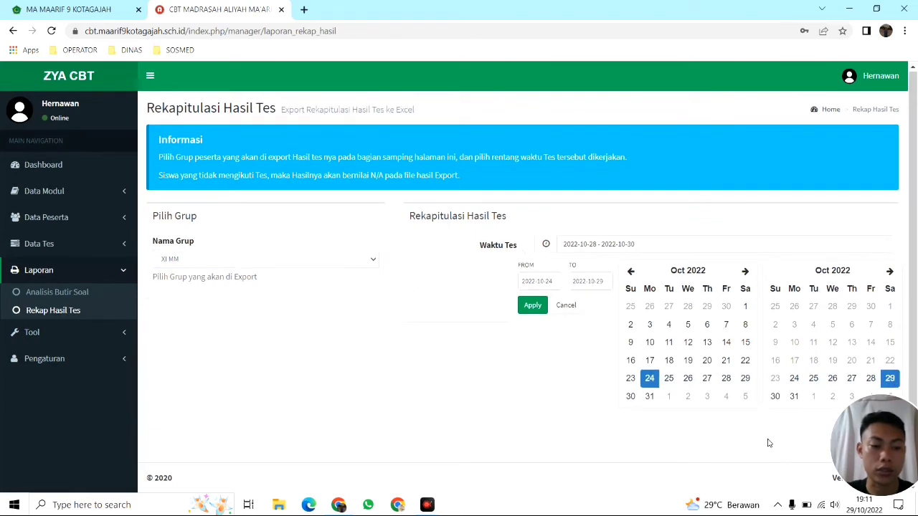
left_click(534, 306)
left_click(873, 307)
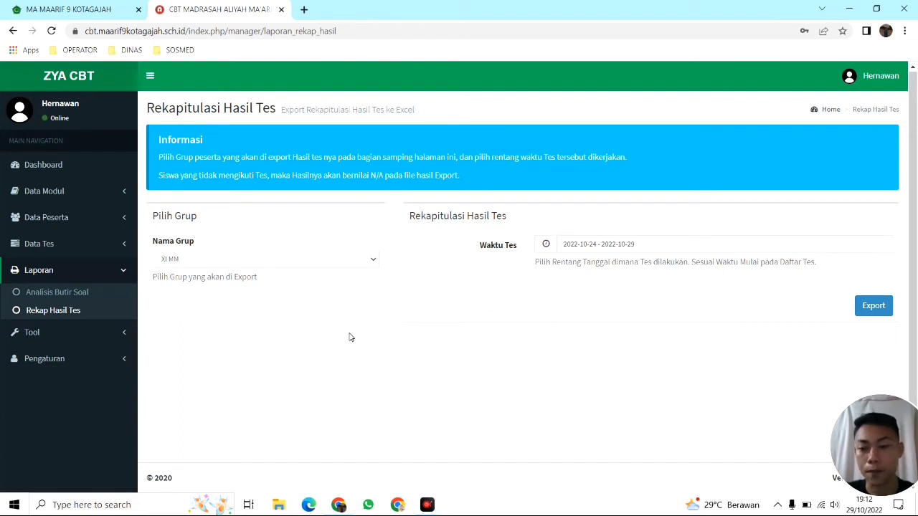
left_click(69, 334)
left_click(50, 324)
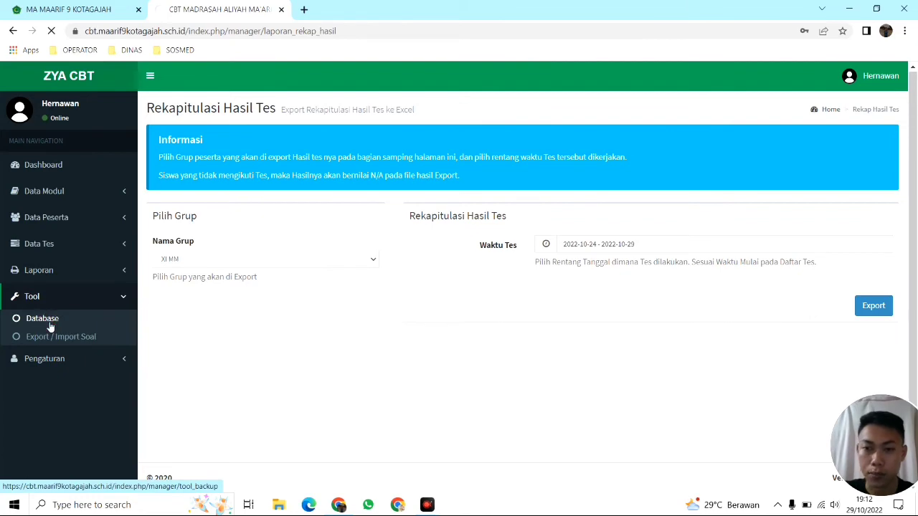
Scroll through the Backup Database, Backup Data Upload and Clear Sessions sections, highlighting the upload instructions
scroll(241, 288, "down", 1)
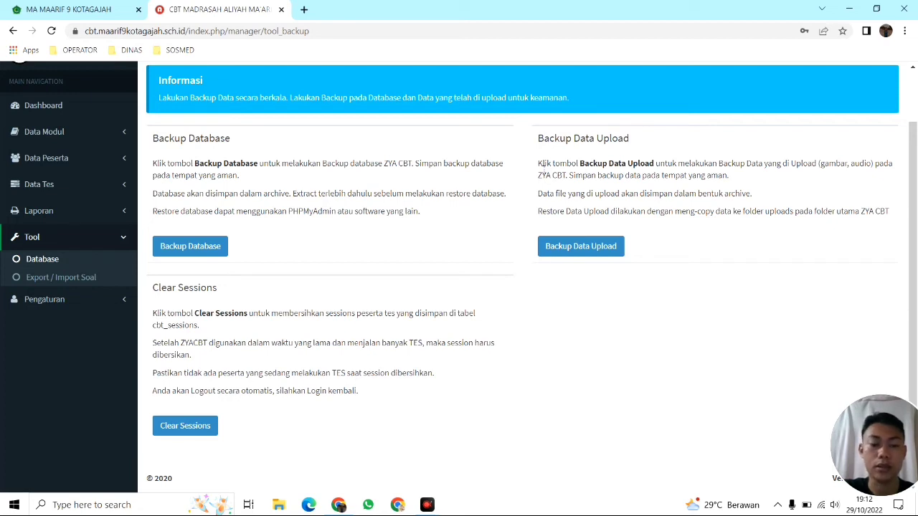
left_click_drag(538, 164, 654, 163)
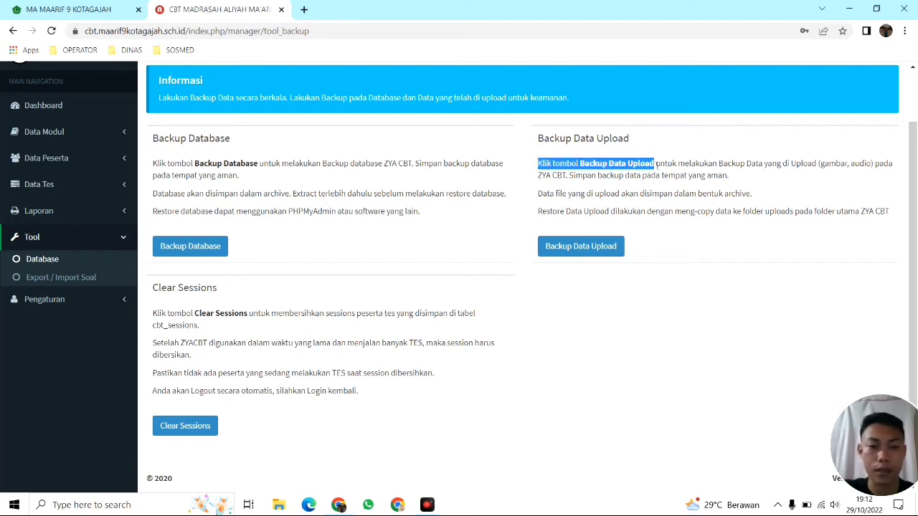
left_click(614, 167)
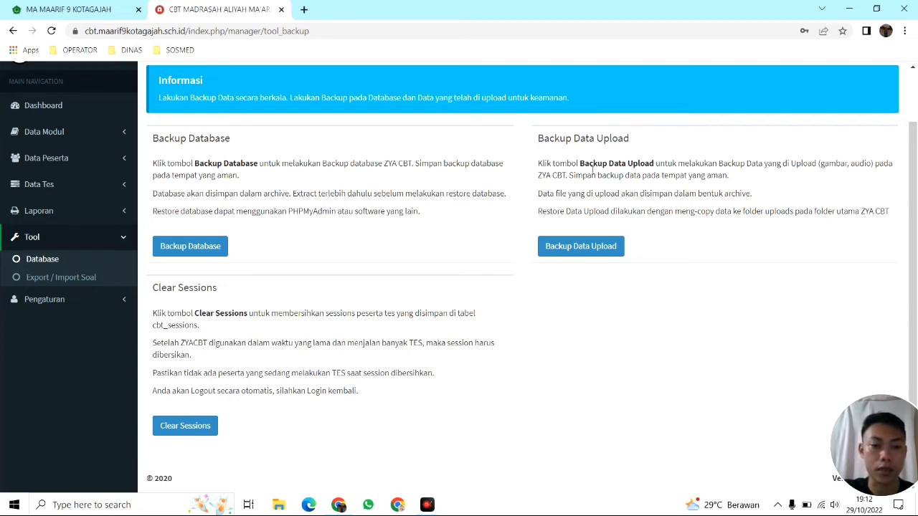
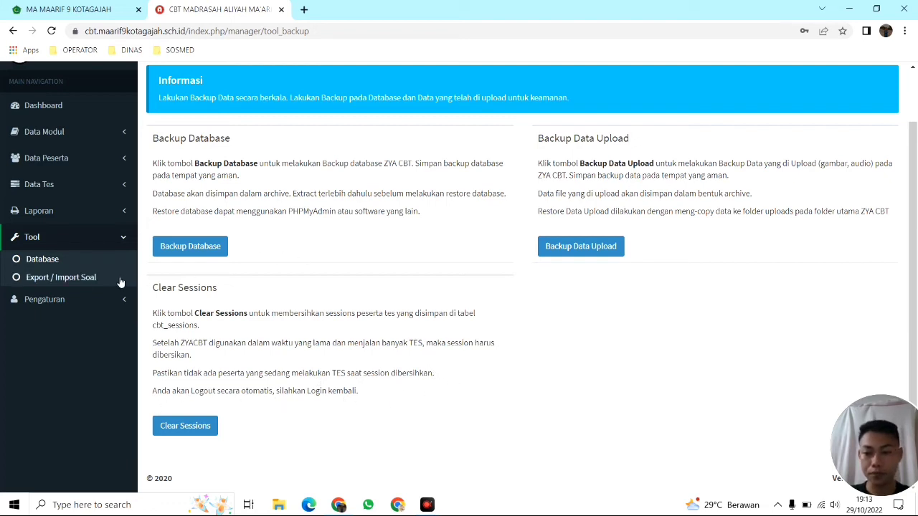
Open the Export/Import Data Soal page and briefly expand then collapse the Data Modul menu
left_click(71, 279)
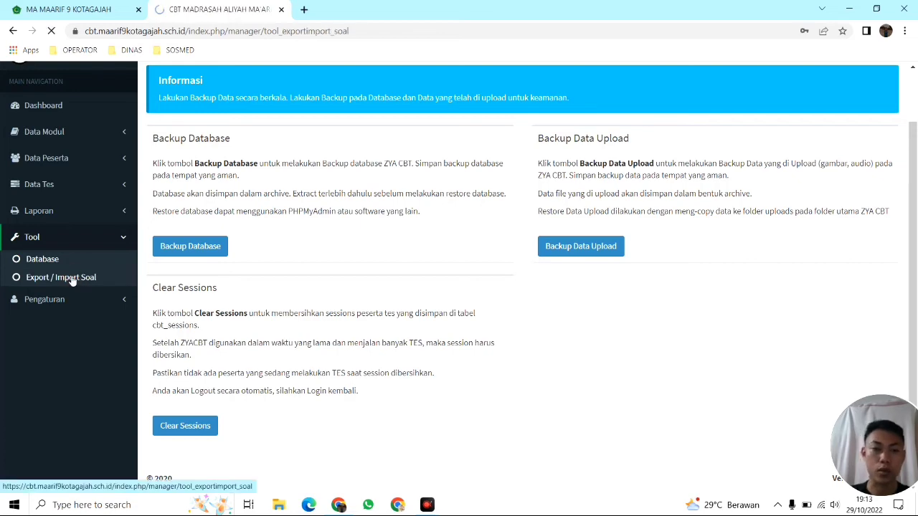
scroll(291, 287, "down", 1)
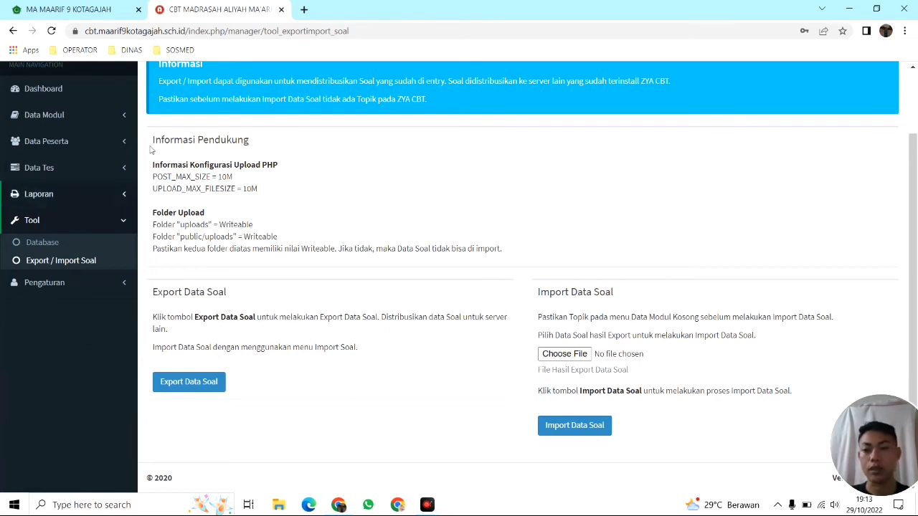
left_click(92, 117)
left_click(93, 117)
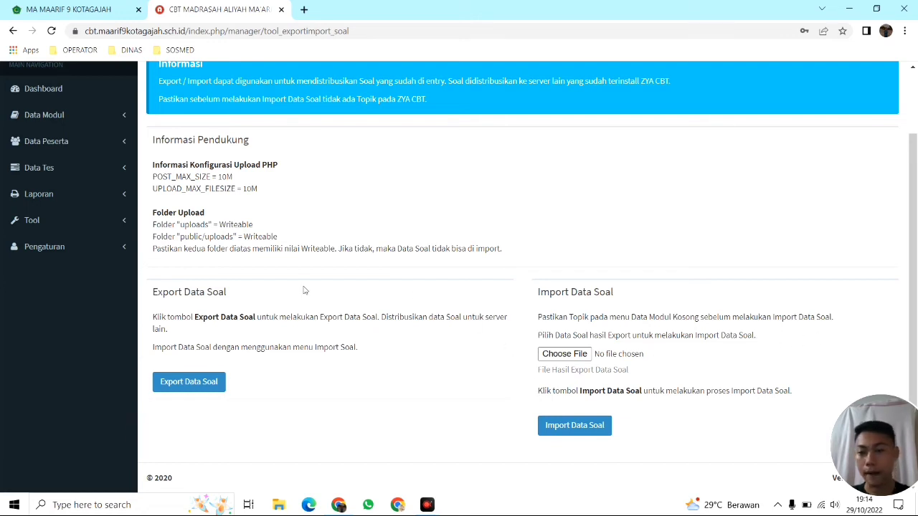
Open Pengaturan ZYACBT, then visit the dashboard and highlight the institution title
left_click(63, 254)
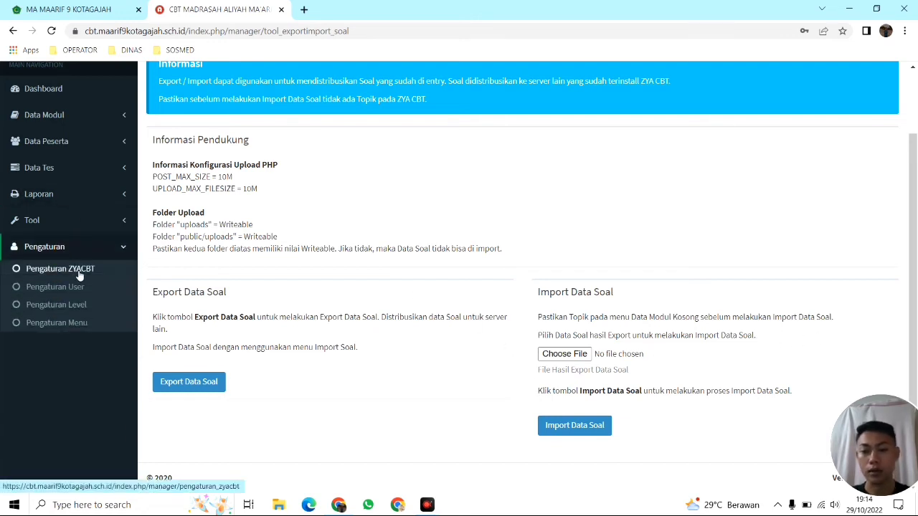
left_click(79, 277)
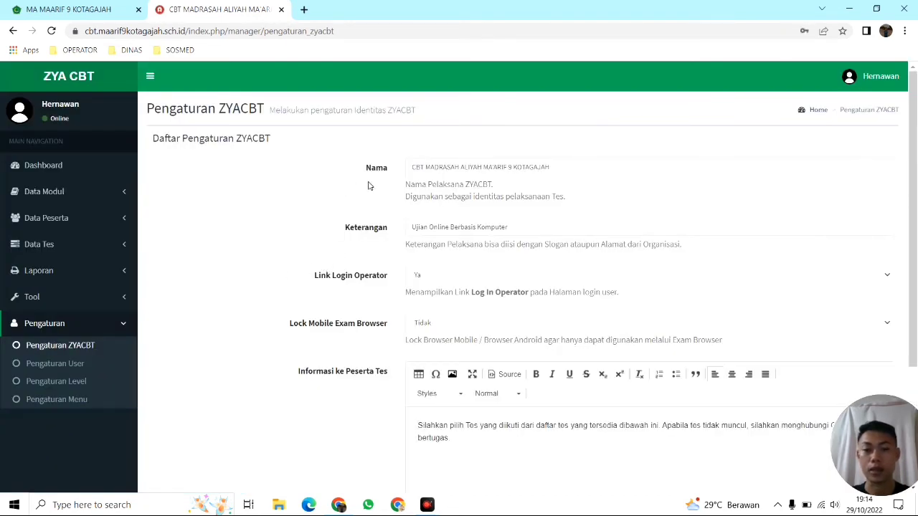
left_click(68, 165)
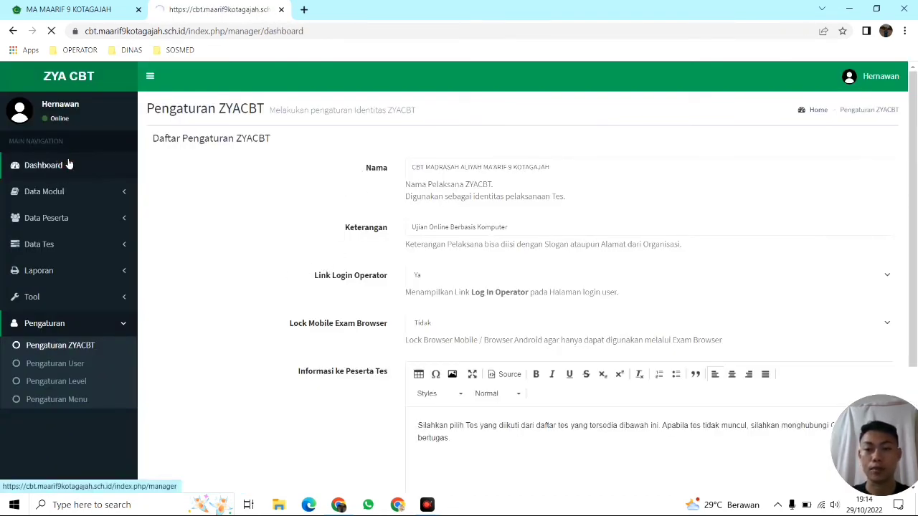
left_click_drag(148, 108, 435, 116)
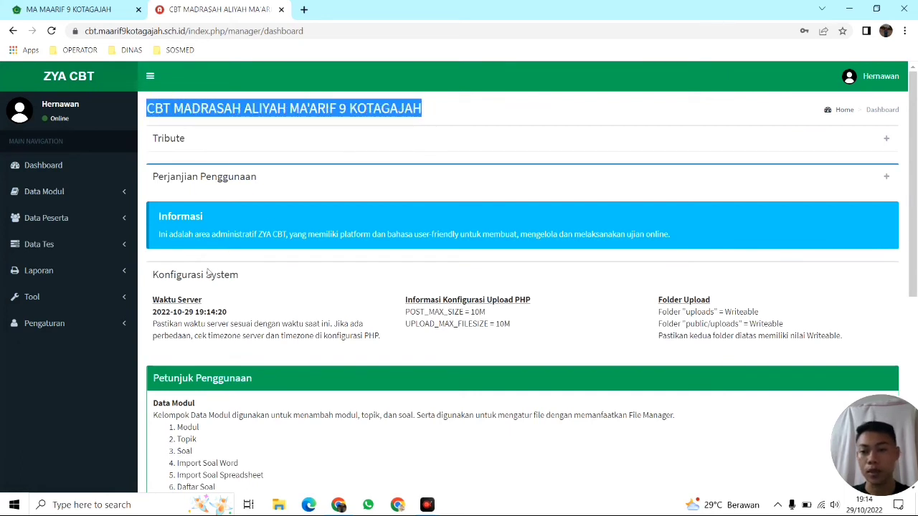
Return to Pengaturan ZYACBT and point out the Nama and Keterangan fields without changes
left_click(101, 324)
left_click(38, 346)
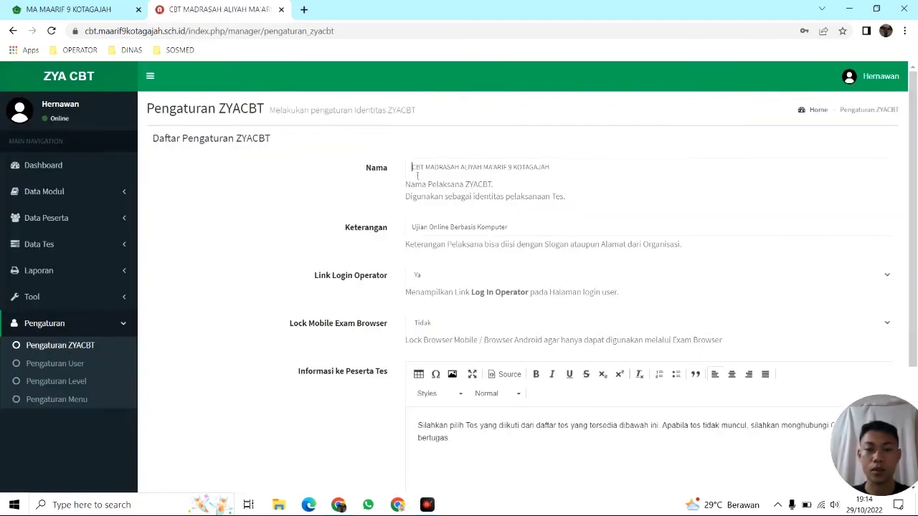
left_click(417, 175)
left_click(606, 166)
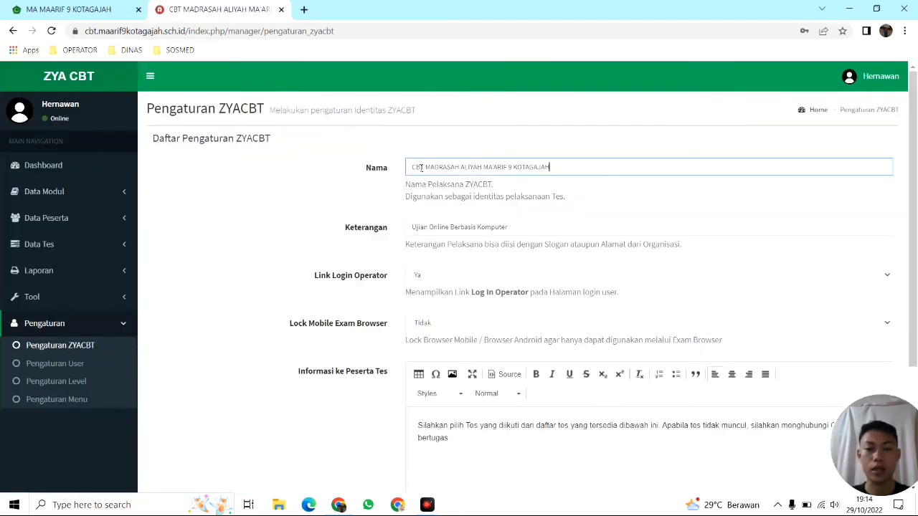
scroll(581, 195, "down", 1)
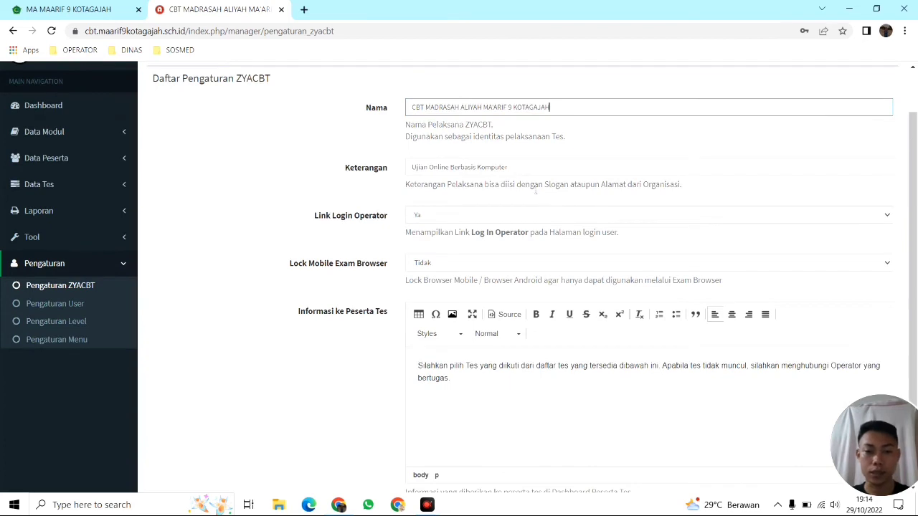
left_click(424, 170)
left_click(526, 167)
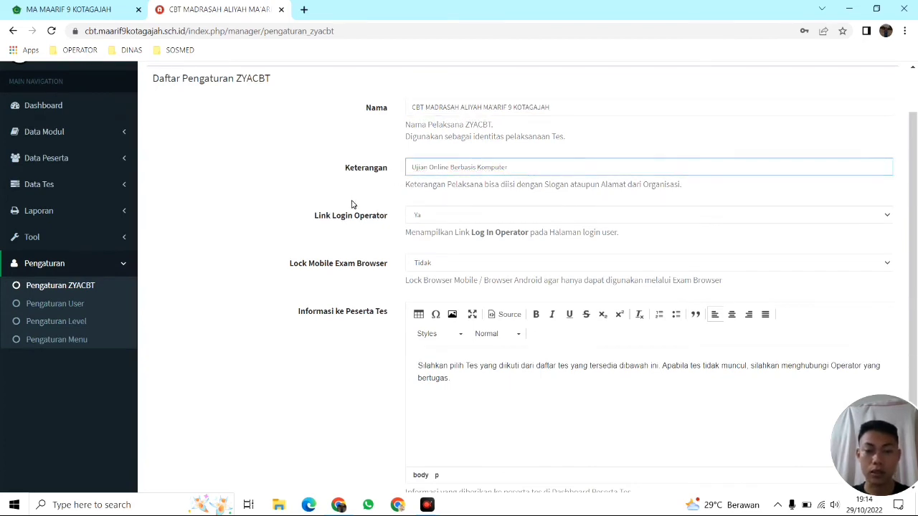
left_click(404, 210)
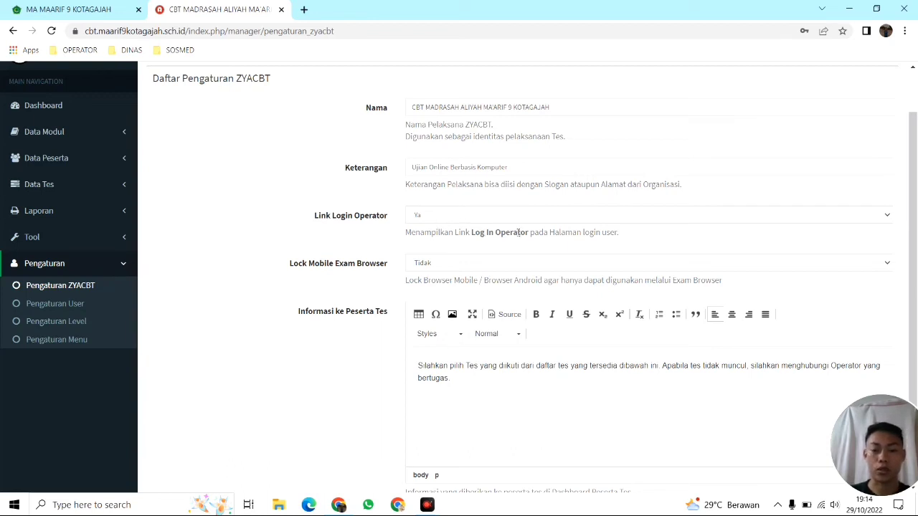
Check the Link Login Operator and Lock Mobile Exam Browser dropdowns, keeping Ya and Tidak
left_click(481, 214)
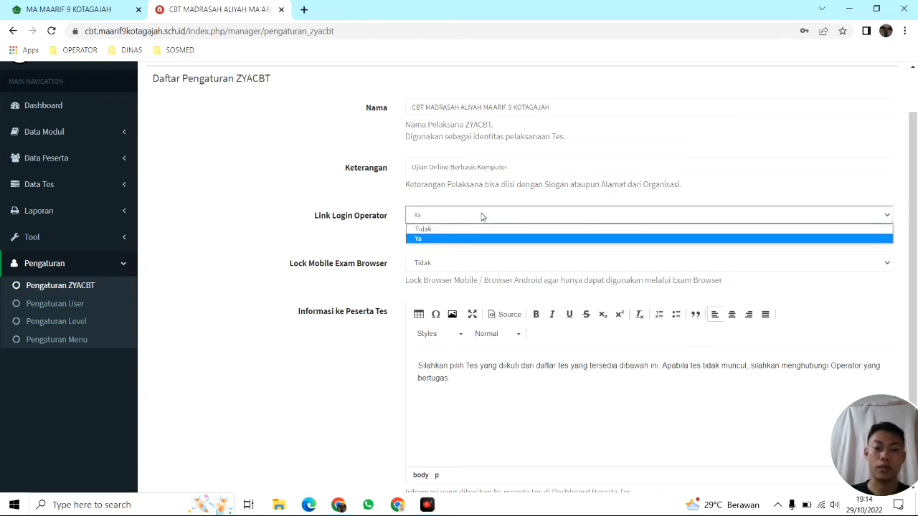
left_click(384, 206)
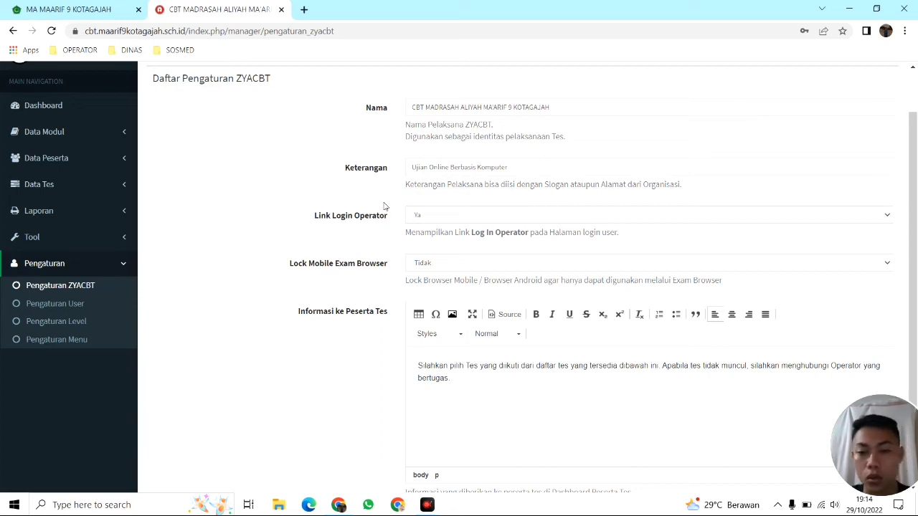
left_click(435, 267)
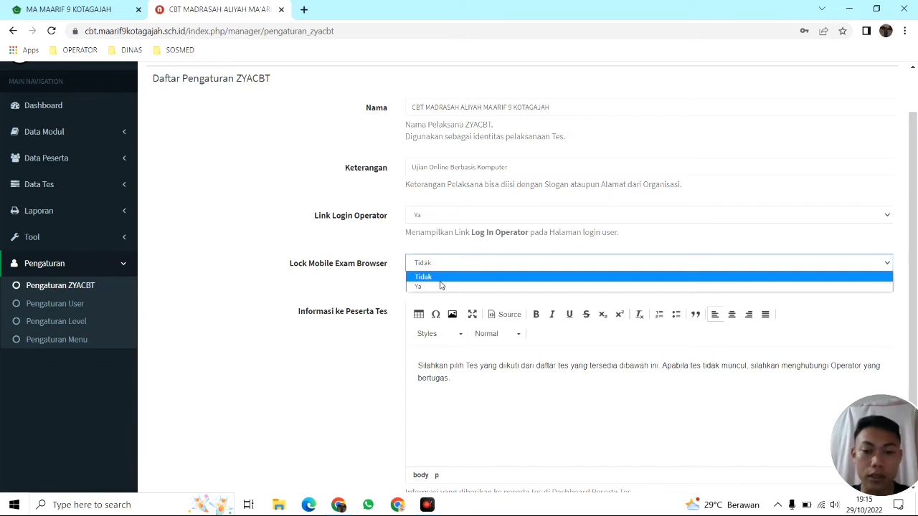
left_click(439, 277)
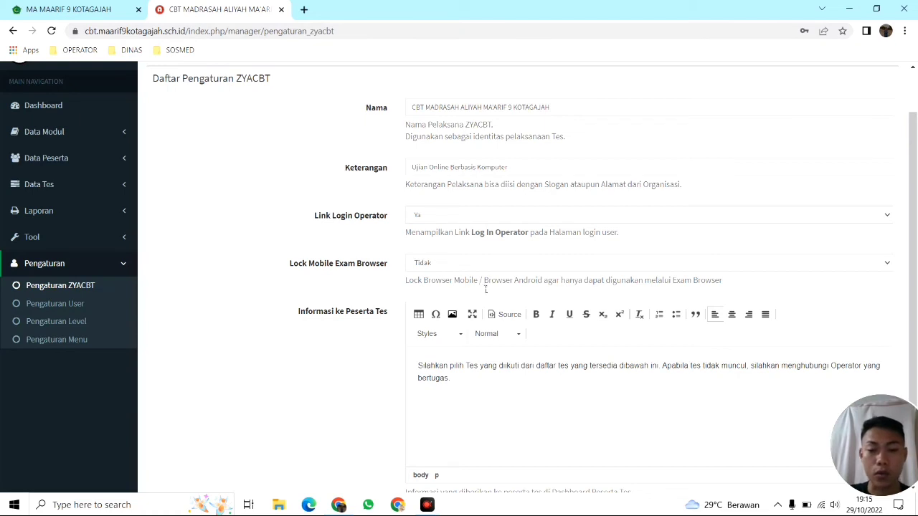
Highlight the participant information paragraph, then go to the Data User list
scroll(596, 334, "down", 2)
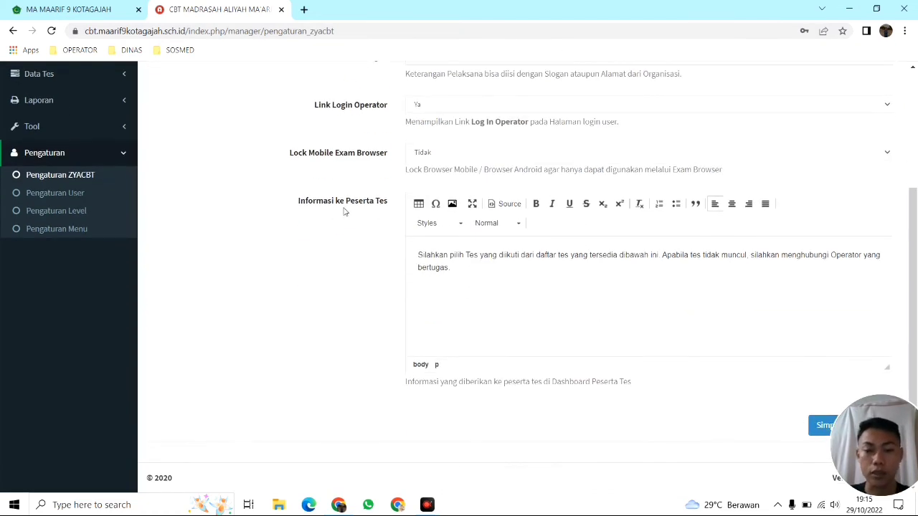
left_click_drag(419, 257, 475, 273)
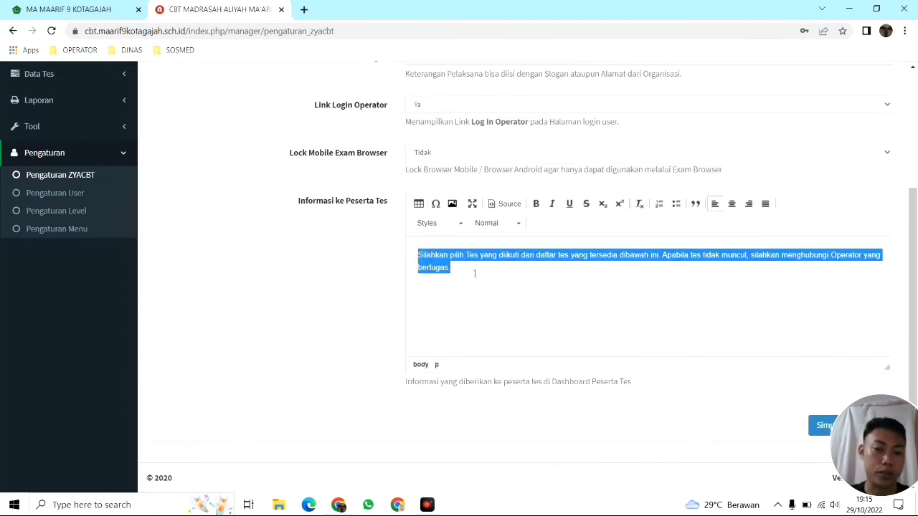
left_click(535, 280)
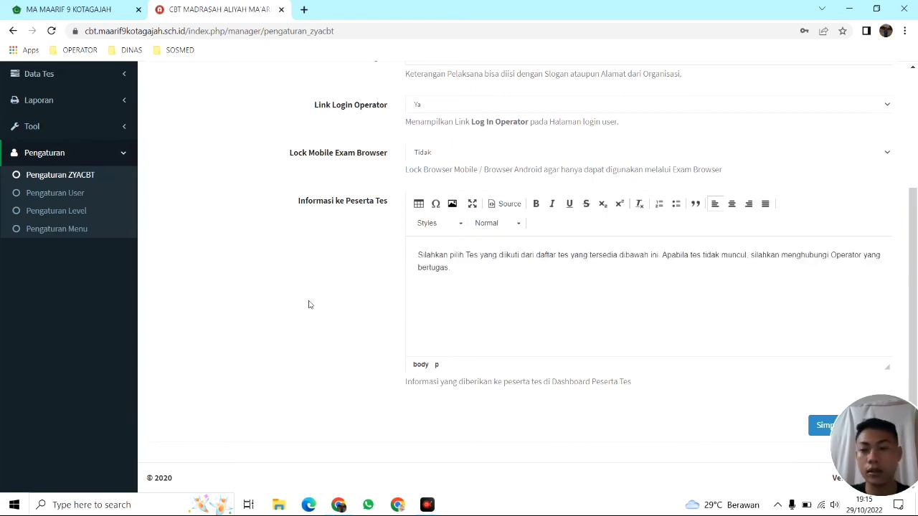
left_click(54, 195)
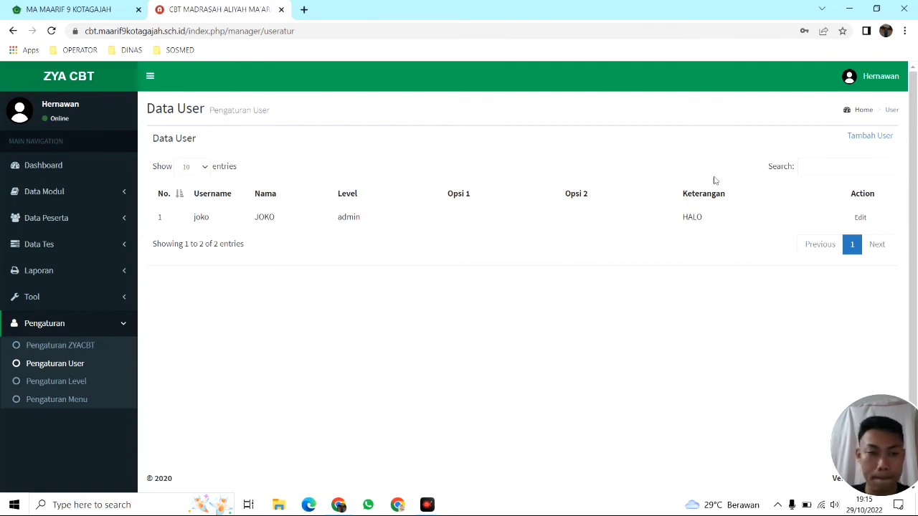
Start a new user, replacing the prefilled username and password
left_click(869, 140)
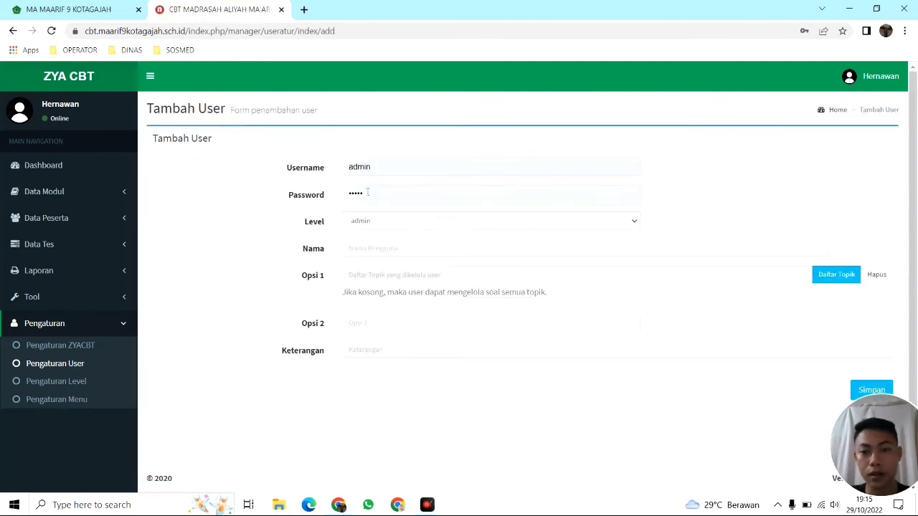
left_click(315, 169)
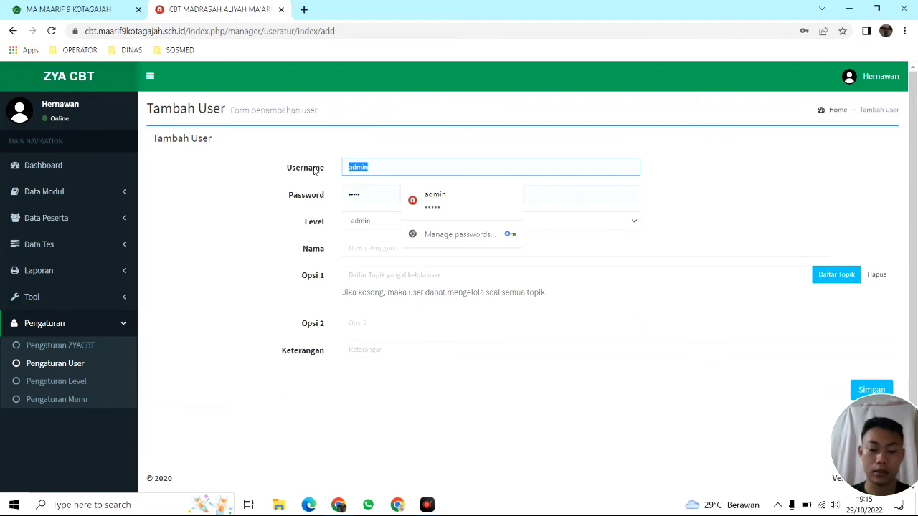
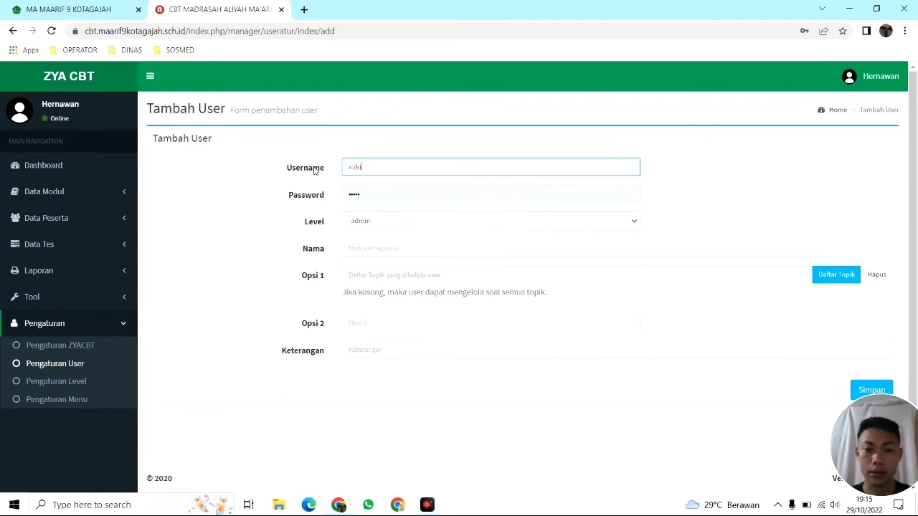
double_click(383, 197)
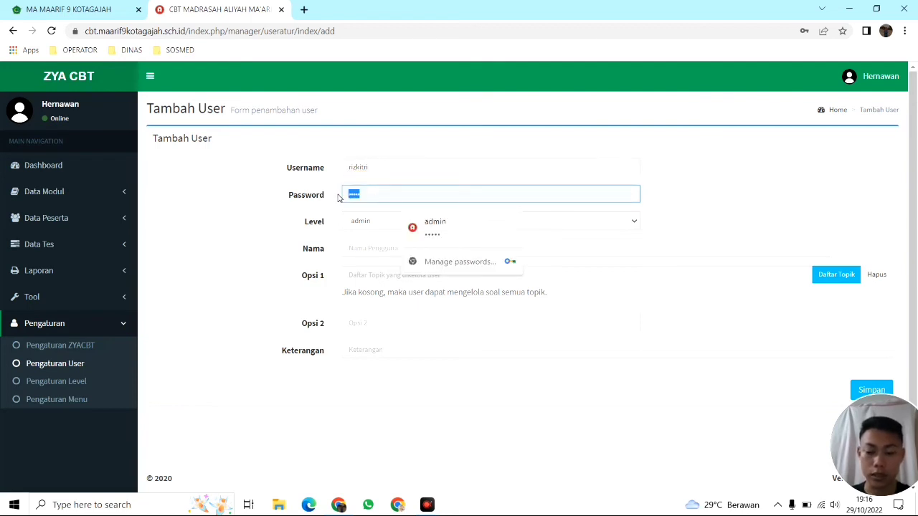
type("•••")
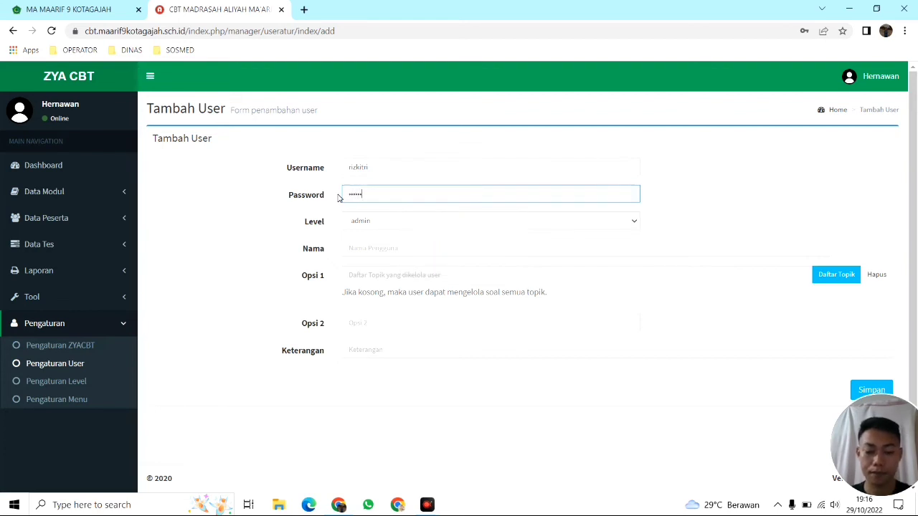
left_click(359, 249)
Set the new user's level to operator-tes
left_click(380, 228)
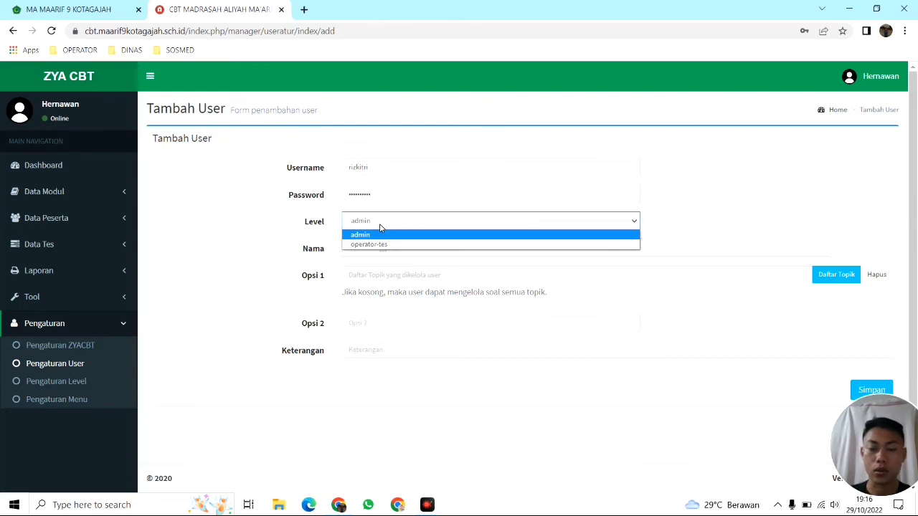
left_click(380, 228)
left_click(380, 228)
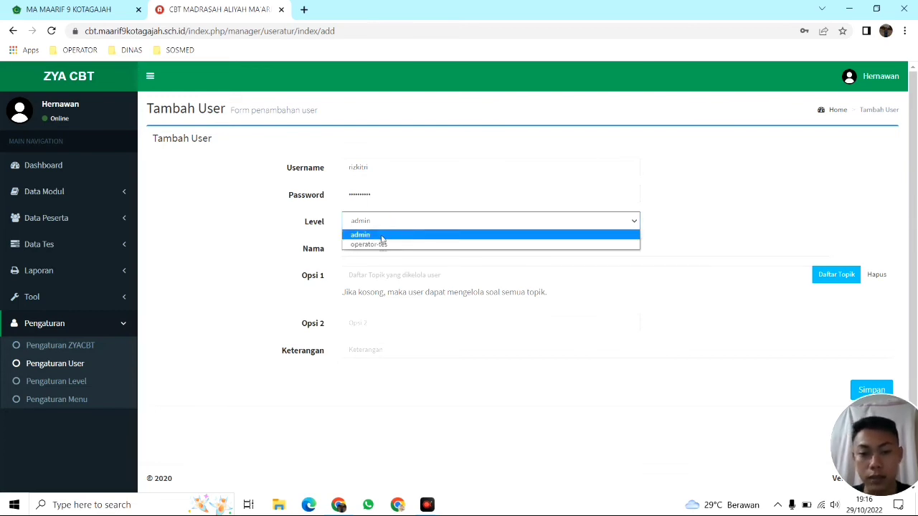
left_click(384, 245)
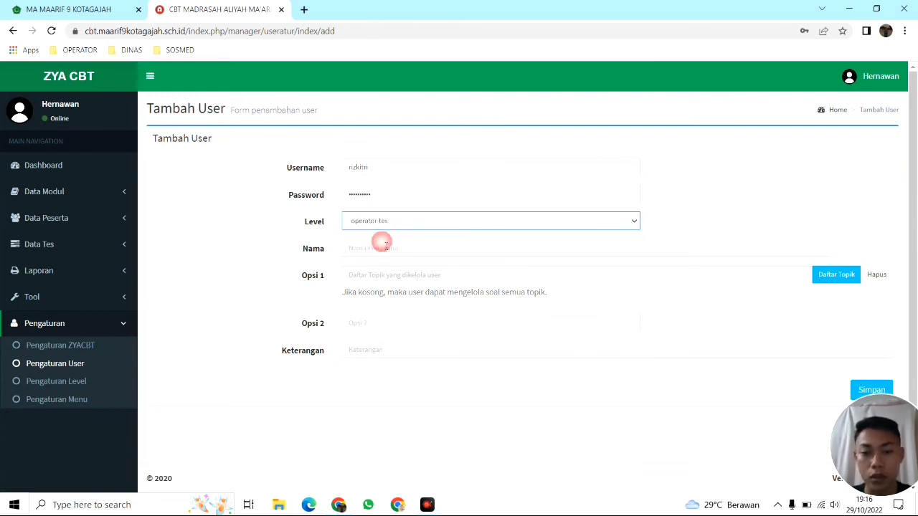
Enter the user's full name and the description 'Selamat Datang Operator'
left_click(374, 251)
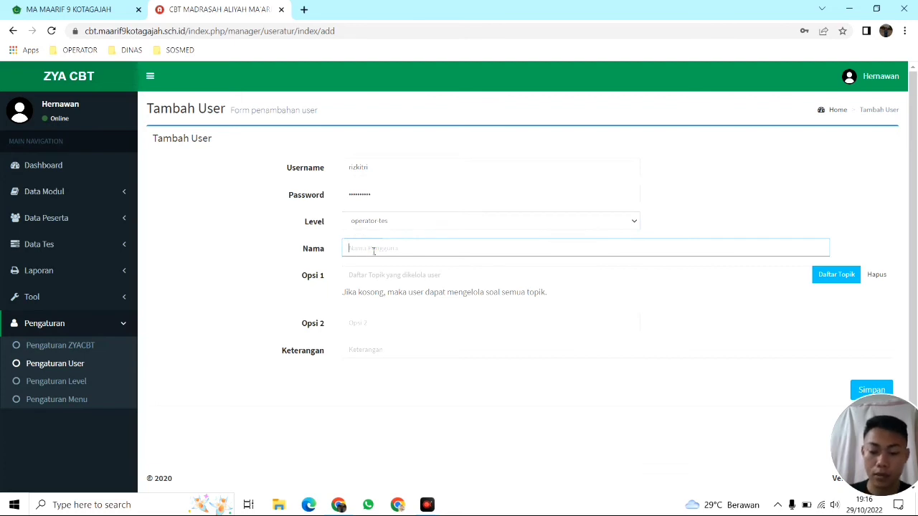
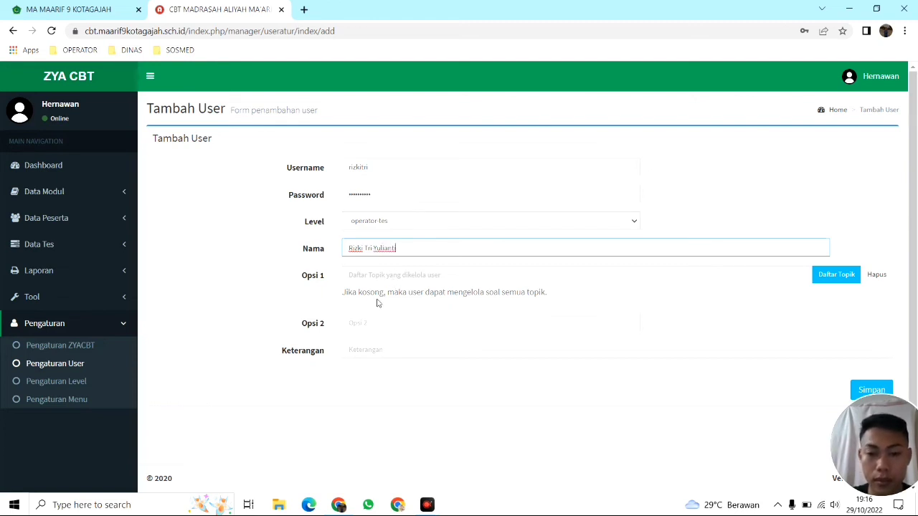
left_click(375, 351)
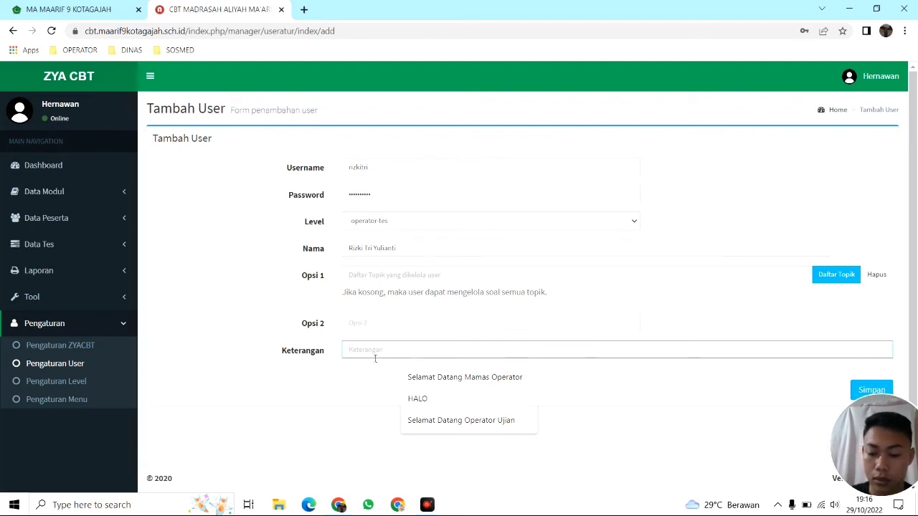
type("Selamat datang")
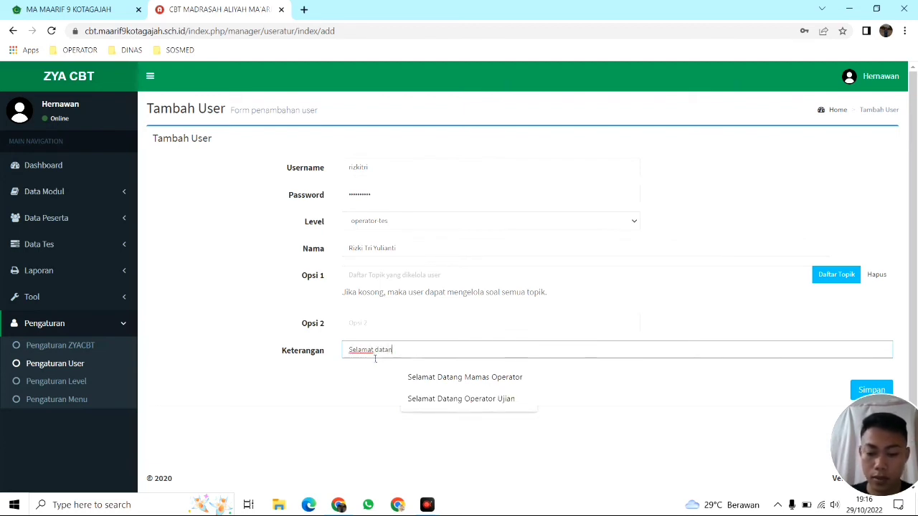
key("BackSpace")
key("BackSpace")
key("BackSpace")
key("BackSpace")
key("BackSpace")
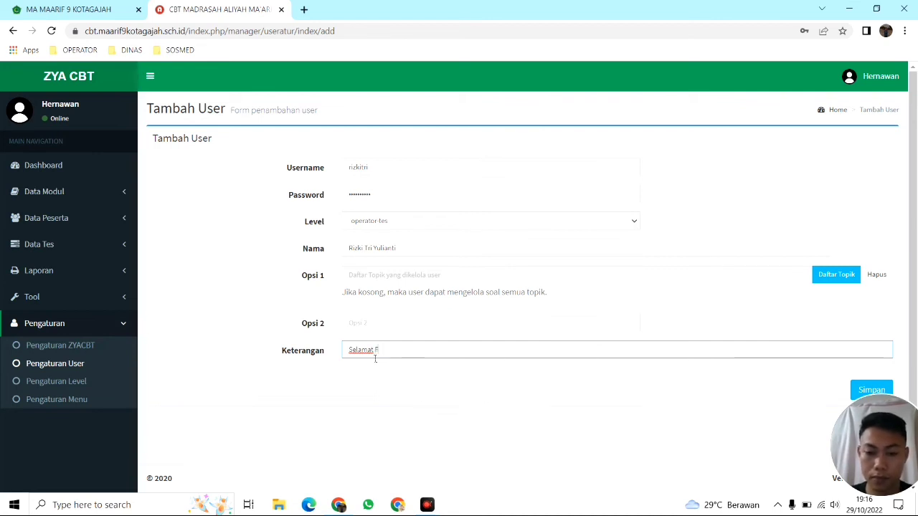
type("Datang")
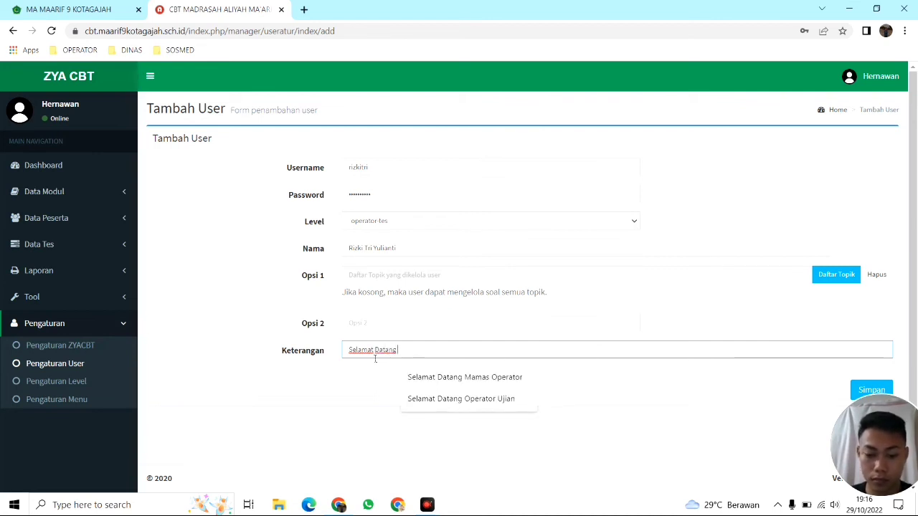
type(" Operator")
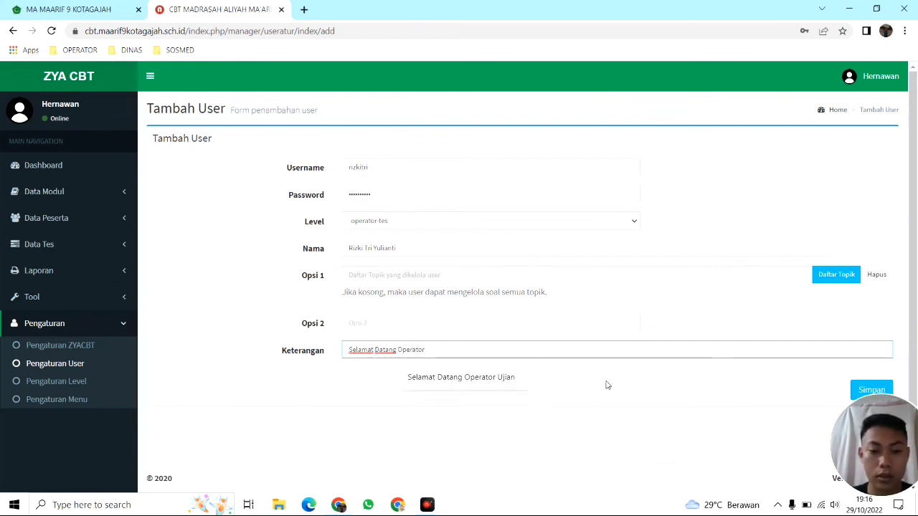
Save the new operator-tes user, then delete the old admin user account
left_click(873, 391)
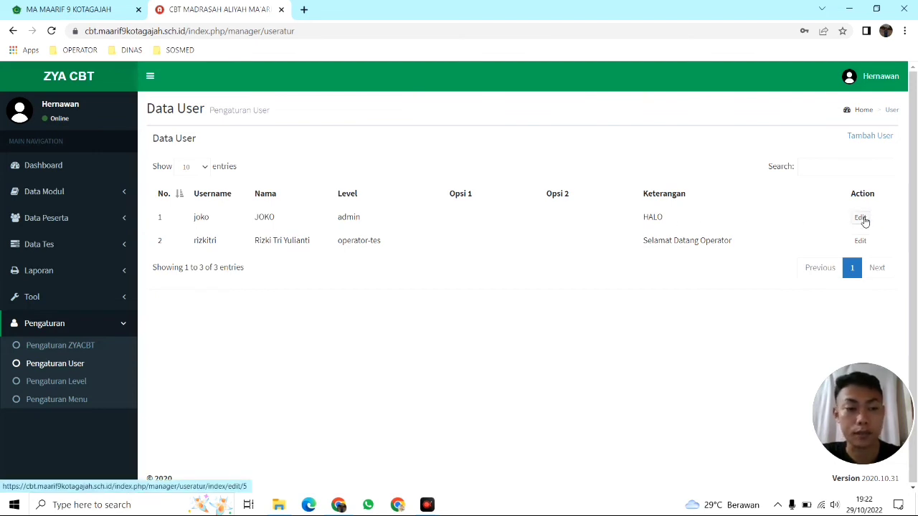
left_click(861, 218)
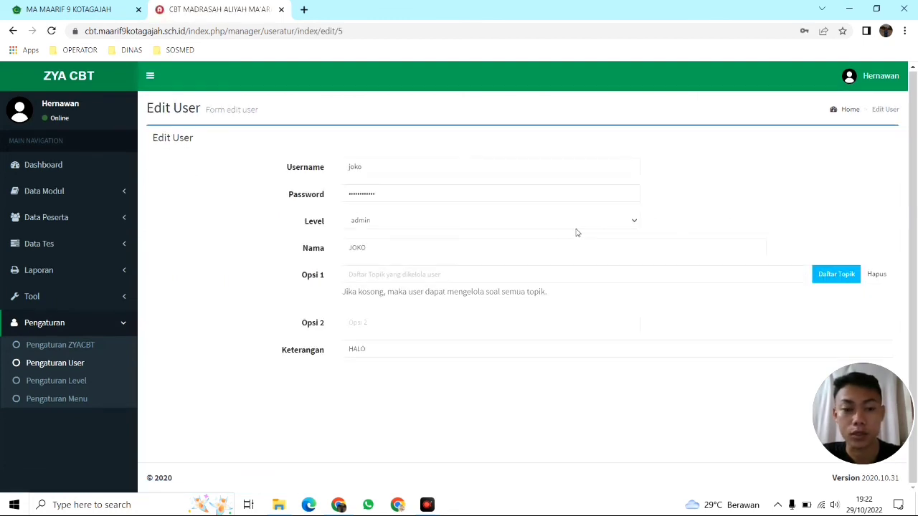
left_click_drag(874, 395, 861, 221)
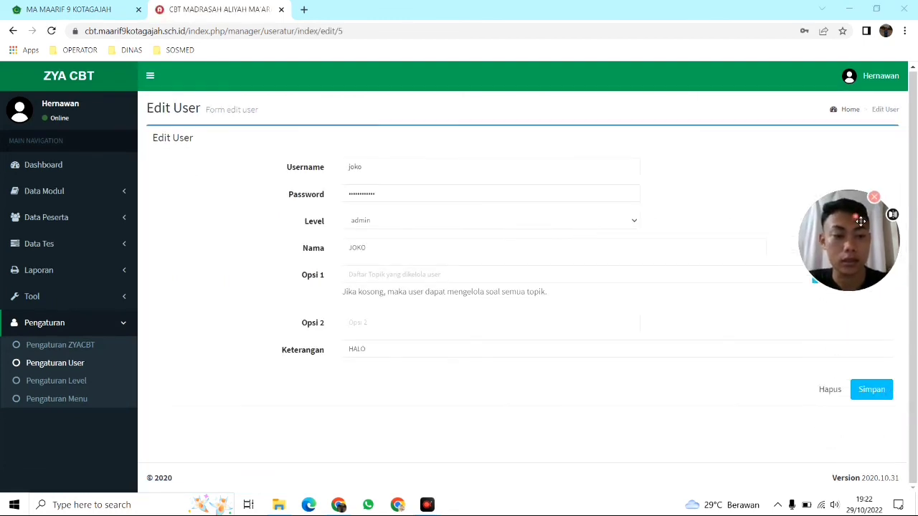
left_click(830, 389)
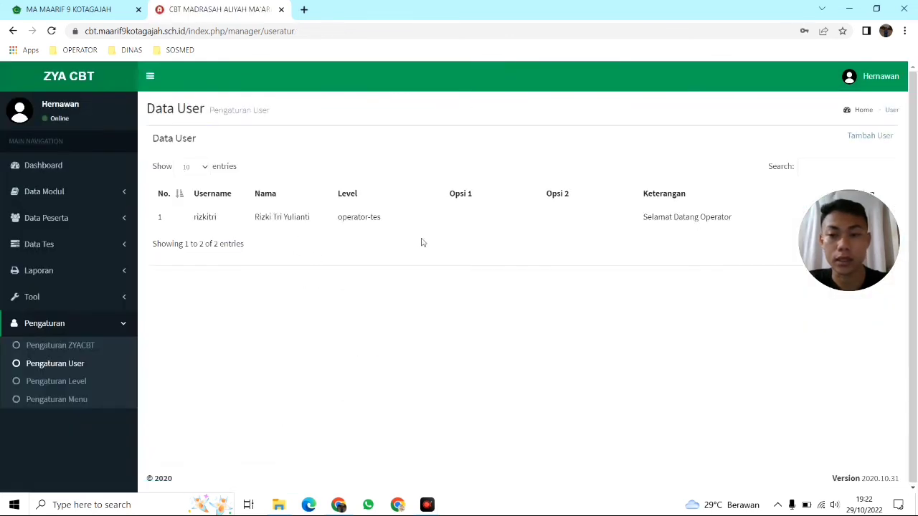
left_click_drag(840, 248, 856, 415)
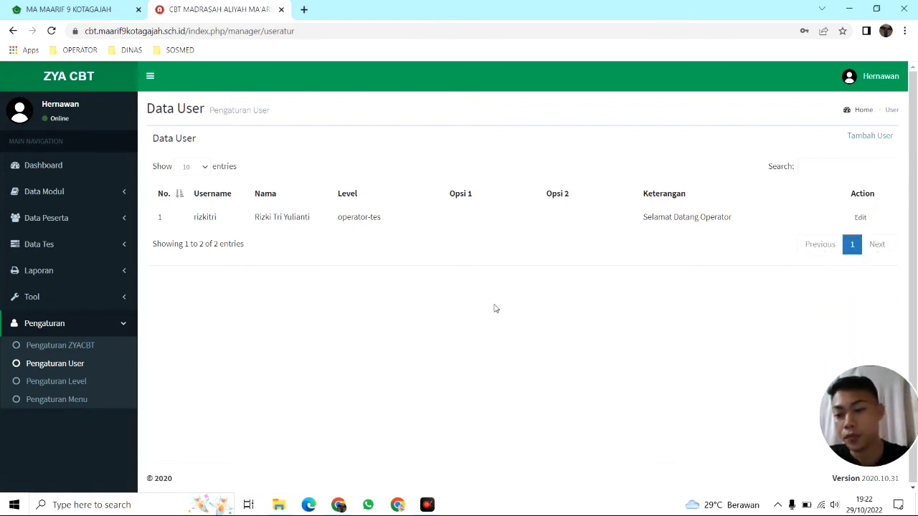
left_click(52, 384)
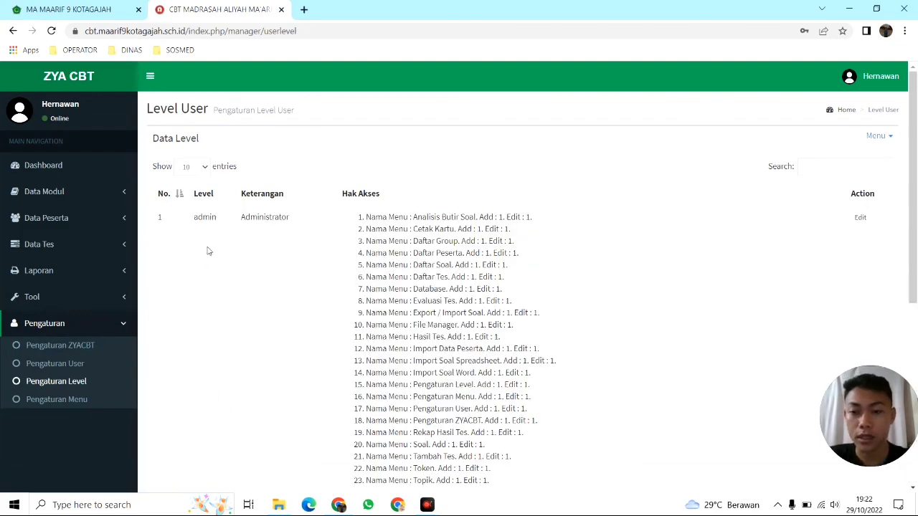
scroll(208, 253, "down", 3)
scroll(212, 259, "down", 2)
scroll(215, 261, "up", 5)
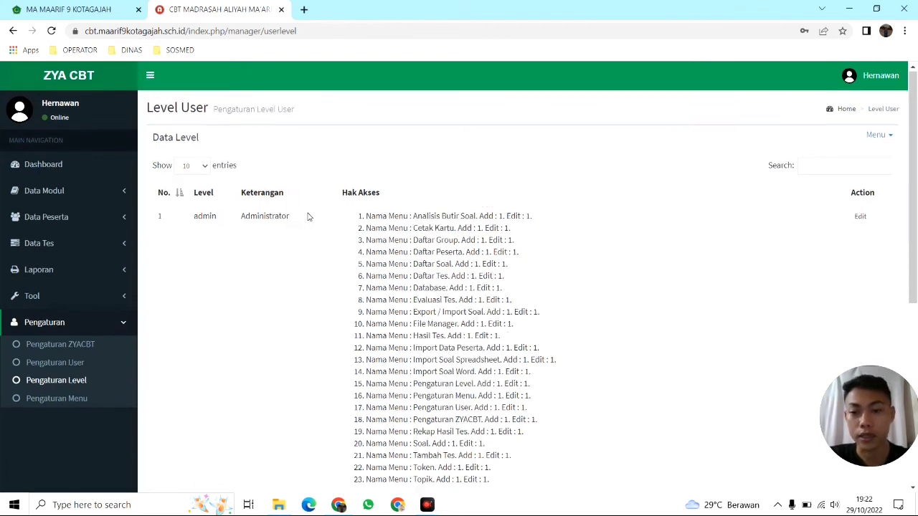
scroll(307, 215, "down", 4)
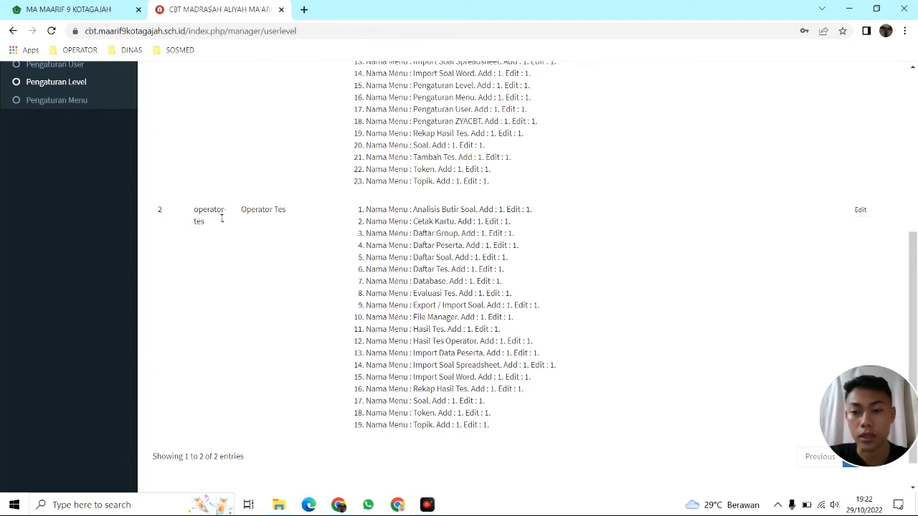
scroll(273, 241, "up", 3)
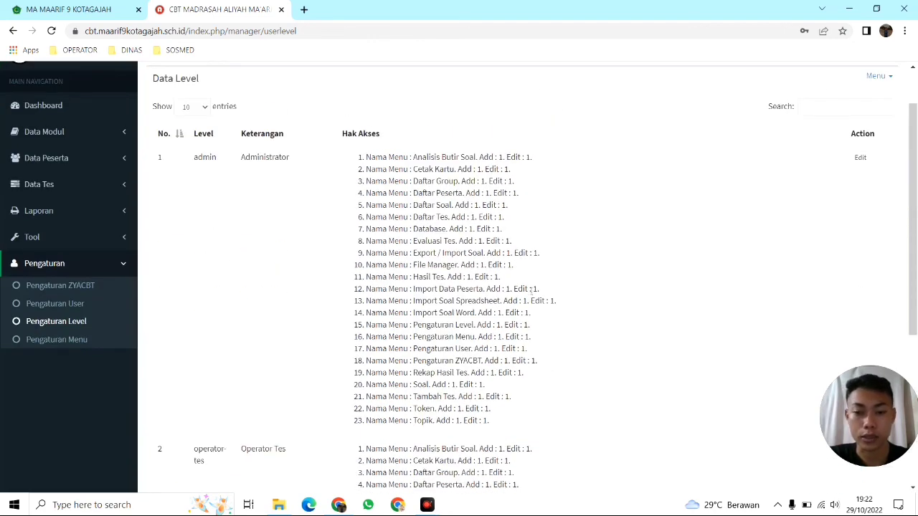
scroll(532, 283, "down", 2)
scroll(531, 278, "up", 2)
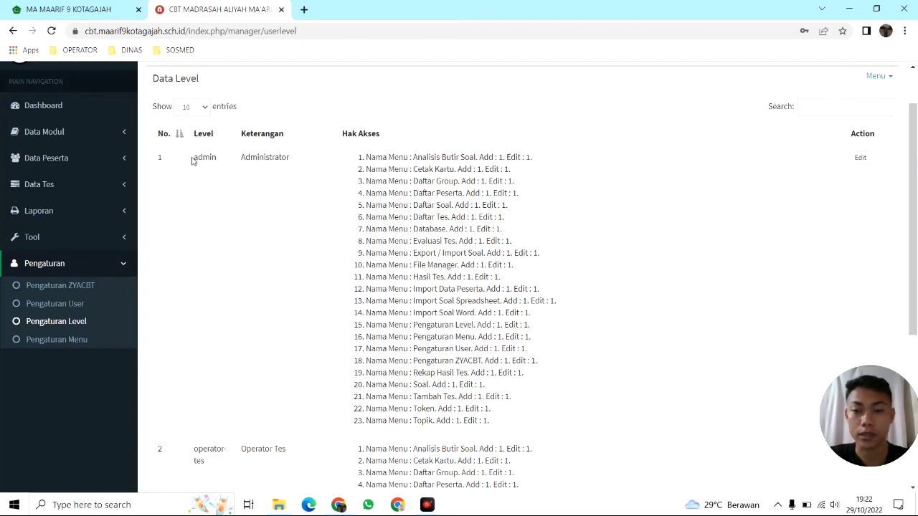
scroll(532, 201, "down", 1)
scroll(380, 269, "down", 1)
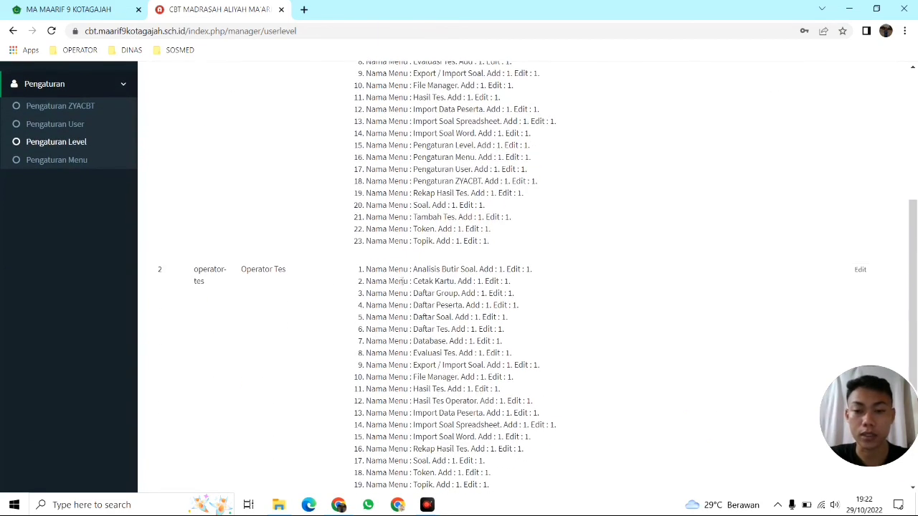
scroll(414, 280, "down", 1)
scroll(478, 300, "up", 3)
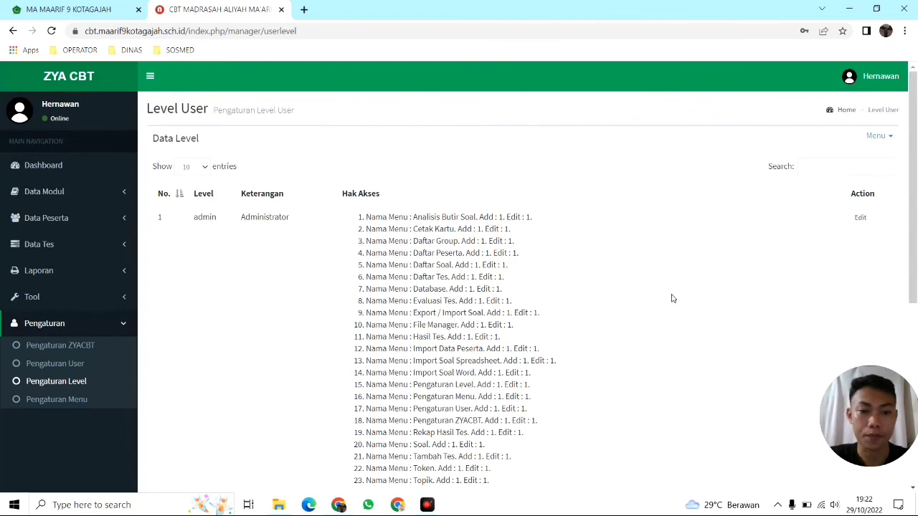
Review the admin level's permissions, toggling Hasil Tes Operator on and back off
left_click(861, 218)
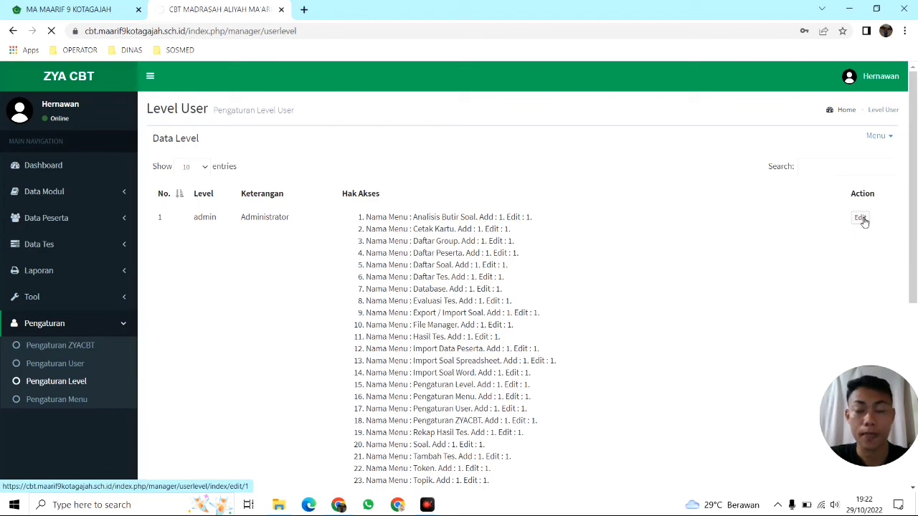
scroll(715, 254, "down", 3)
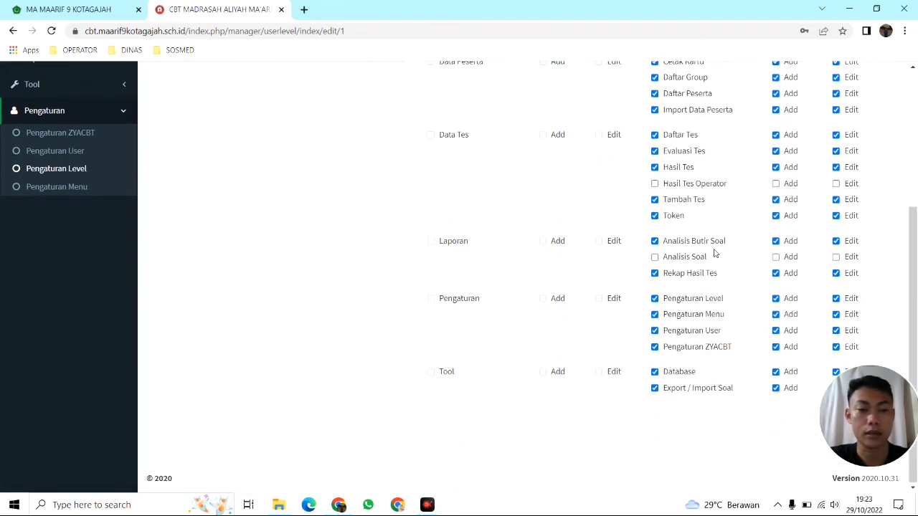
scroll(721, 261, "up", 3)
scroll(723, 264, "down", 3)
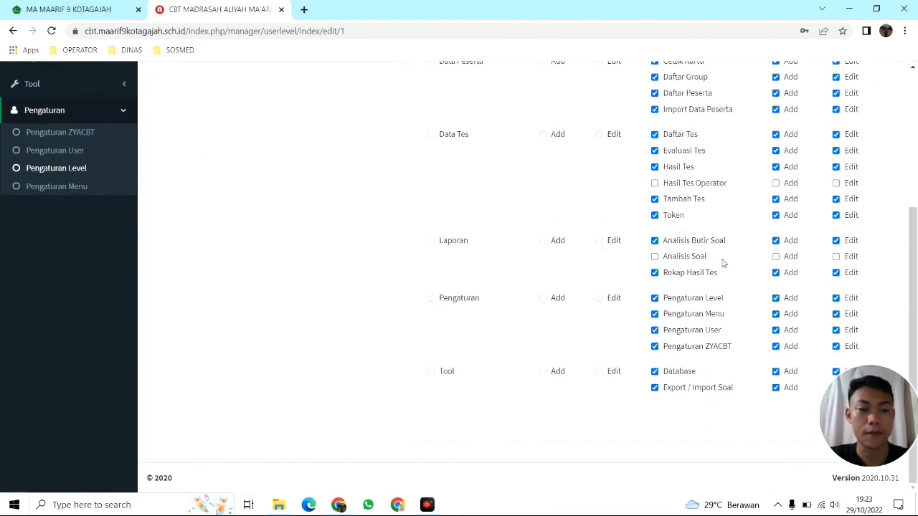
left_click(655, 183)
left_click(655, 184)
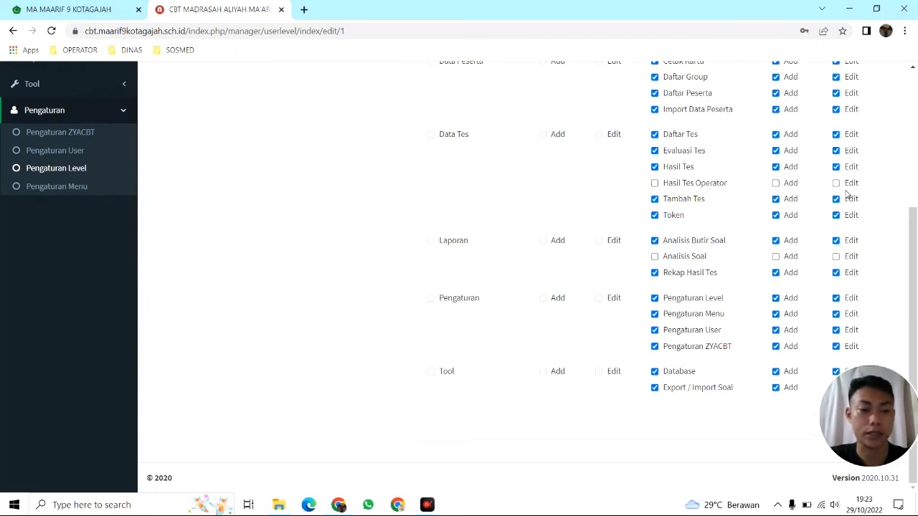
scroll(716, 232, "up", 3)
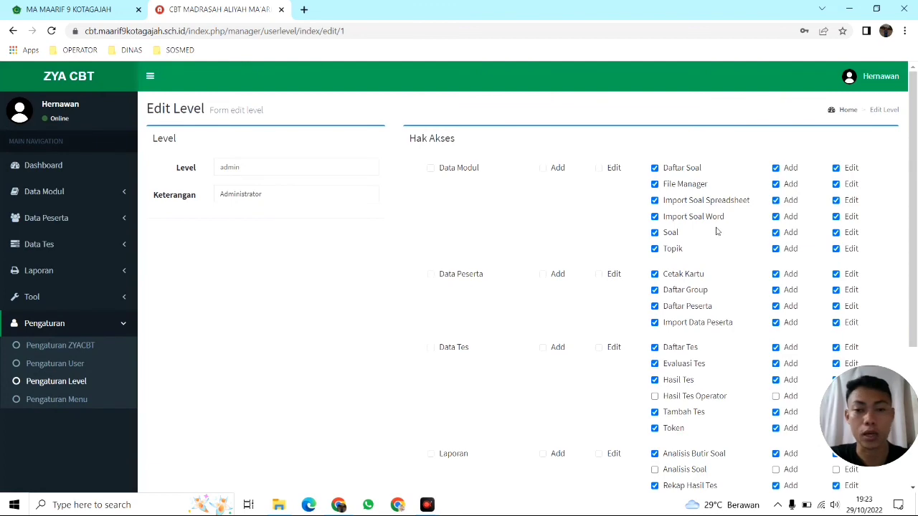
left_click(15, 33)
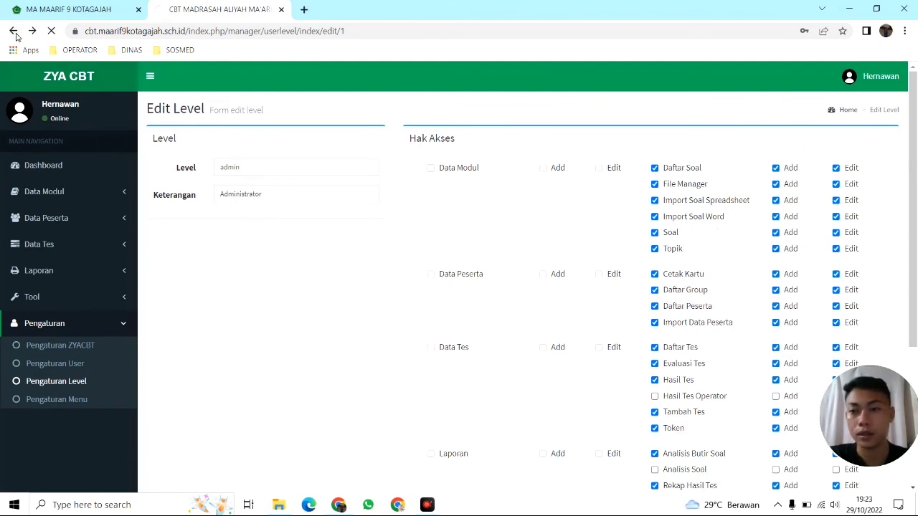
Review the operator-tes level's access rights in its edit form
scroll(641, 250, "down", 5)
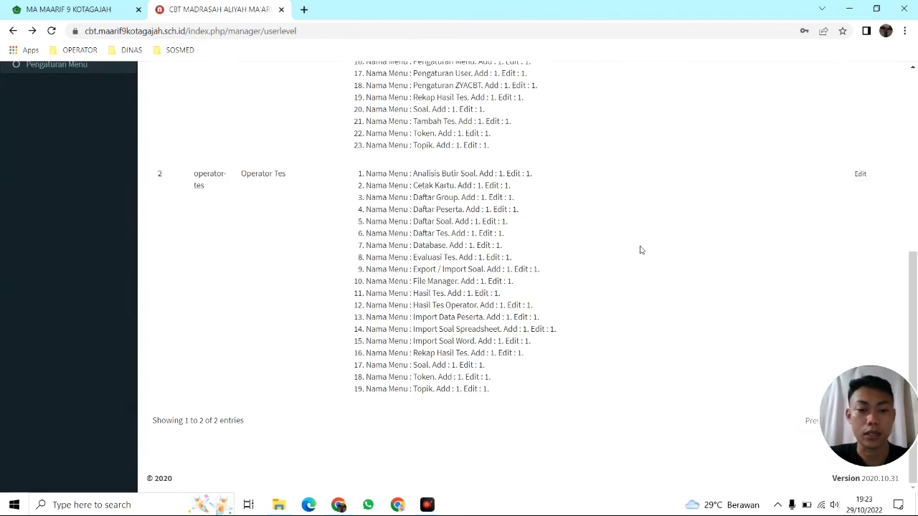
left_click(861, 174)
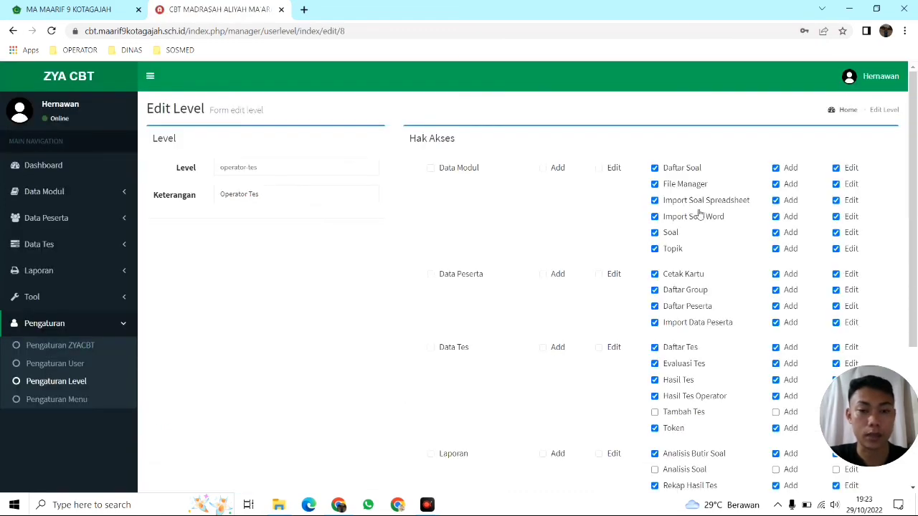
scroll(713, 215, "down", 3)
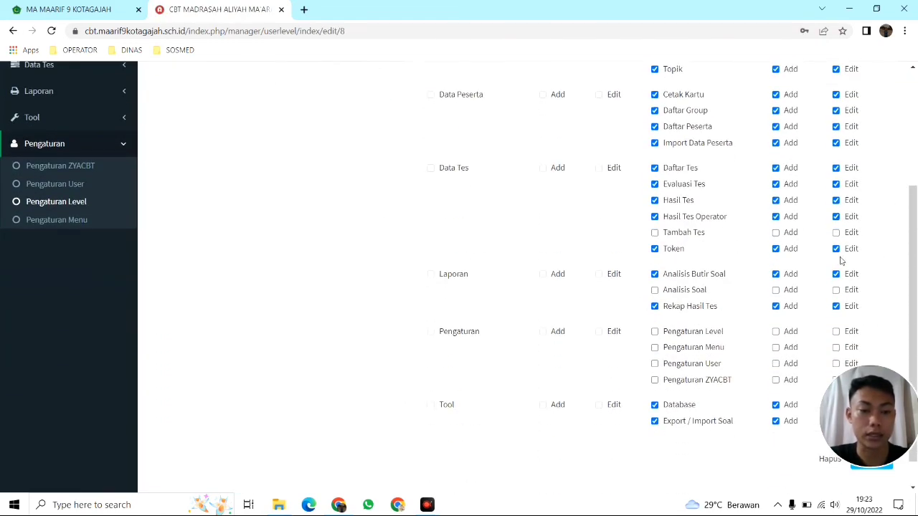
scroll(858, 247, "down", 1)
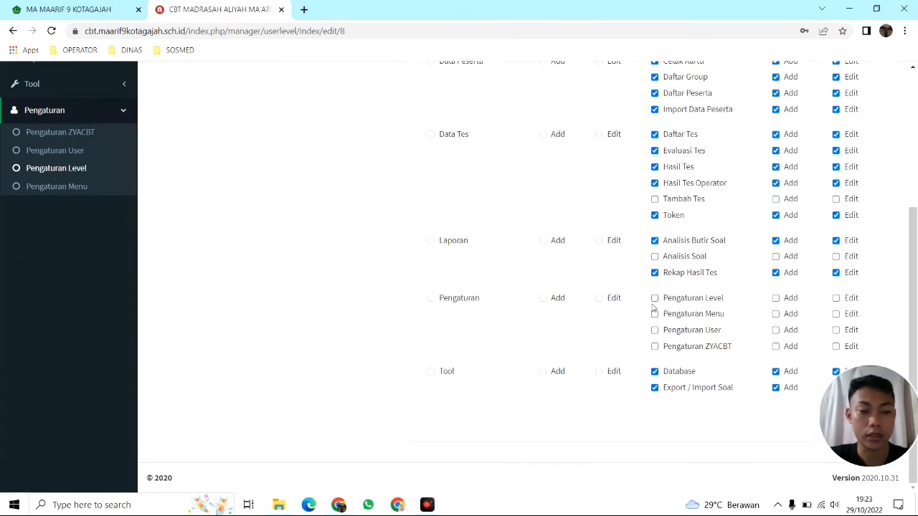
scroll(725, 300, "up", 3)
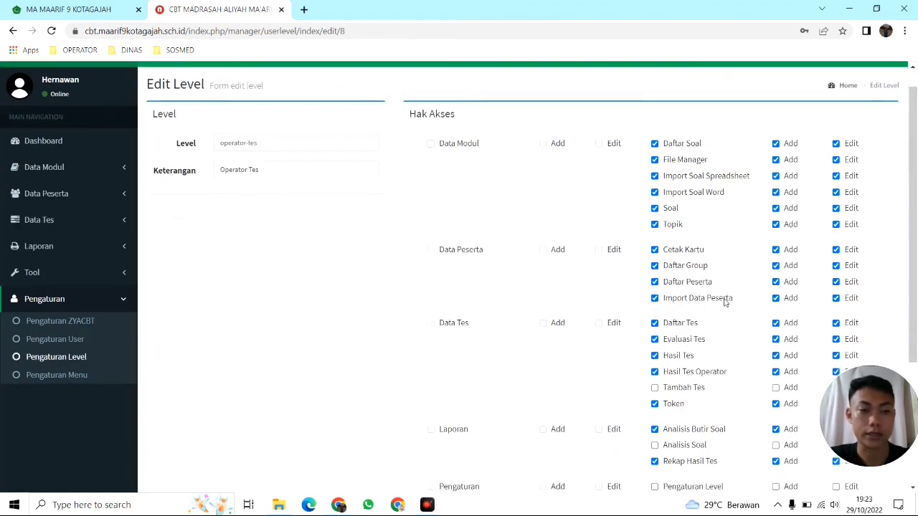
left_click(73, 399)
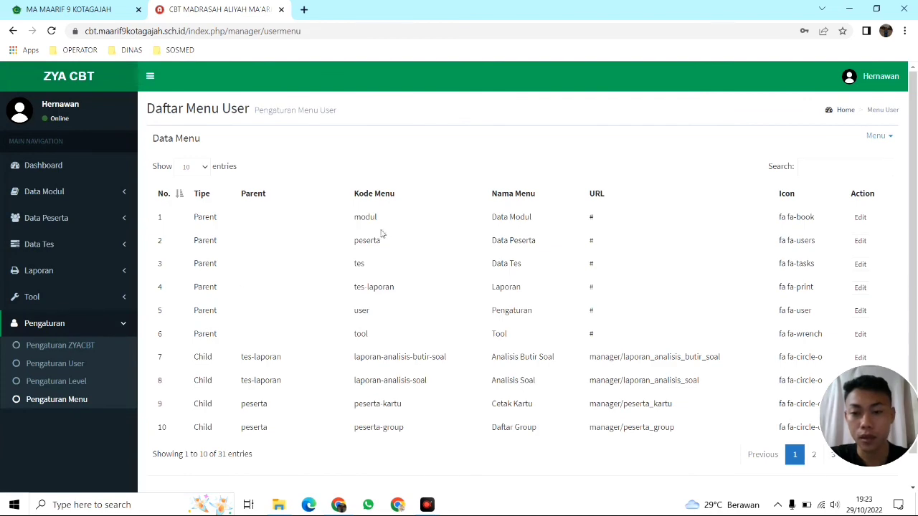
Scroll through the 31-entry Daftar Menu User list, then return to the dashboard
scroll(518, 258, "down", 1)
scroll(543, 288, "up", 1)
scroll(543, 287, "down", 1)
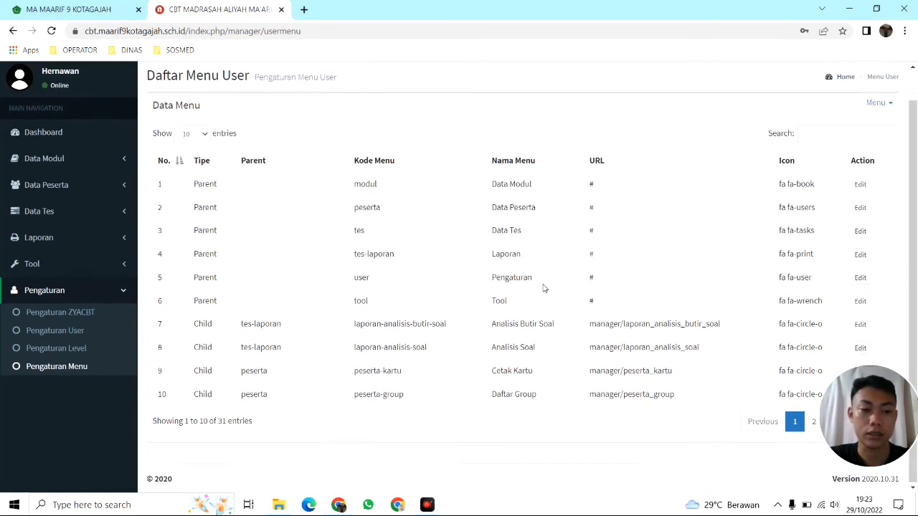
scroll(543, 288, "up", 1)
scroll(543, 288, "down", 1)
scroll(543, 288, "up", 1)
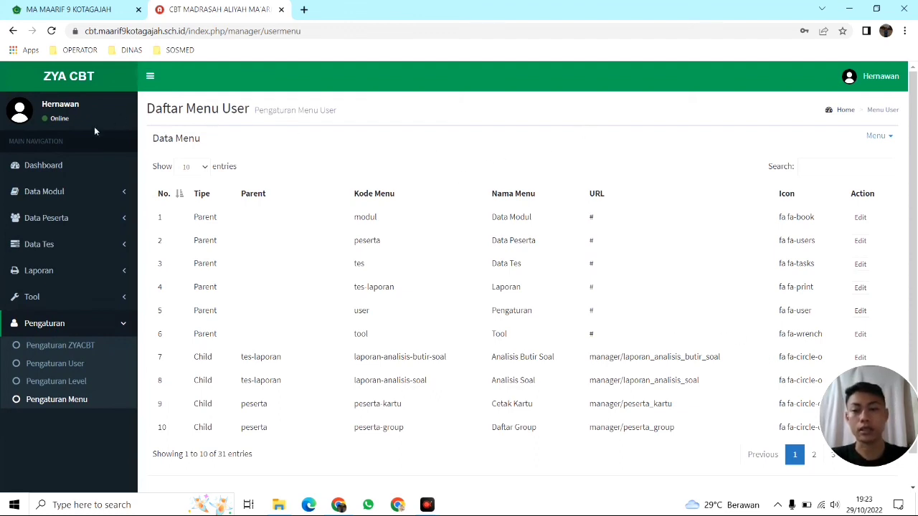
left_click(58, 167)
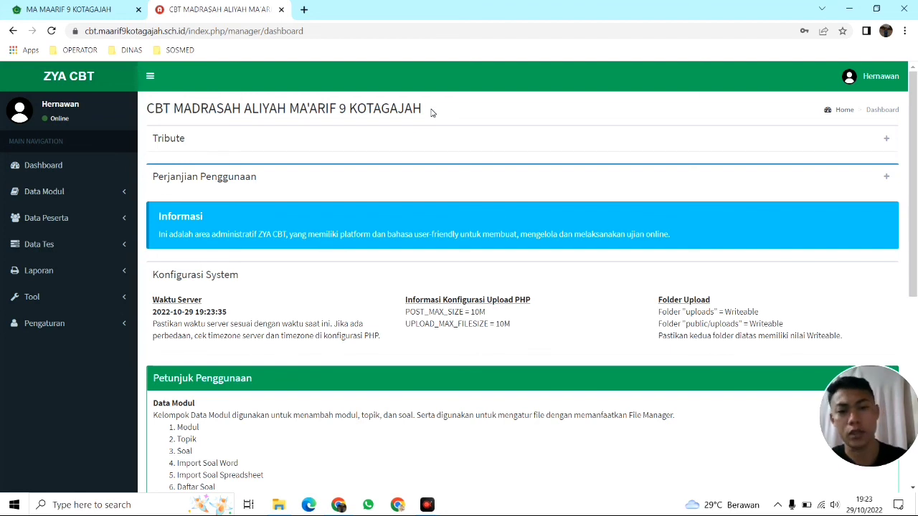
Highlight 'CBT MADRASAH ALIYAH MA'ARIF 9 KOTAGAJAH' in the title, then expand and collapse Data Modul
left_click_drag(442, 113, 175, 112)
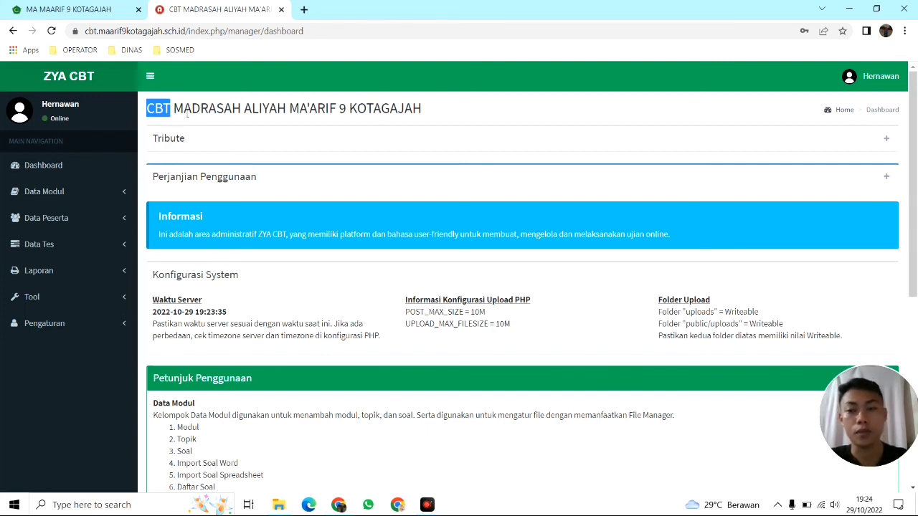
left_click(177, 111)
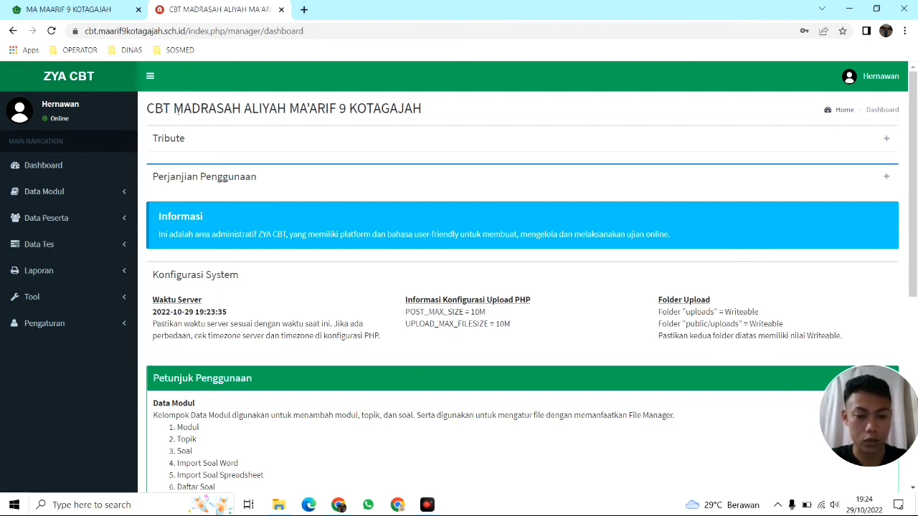
left_click(87, 192)
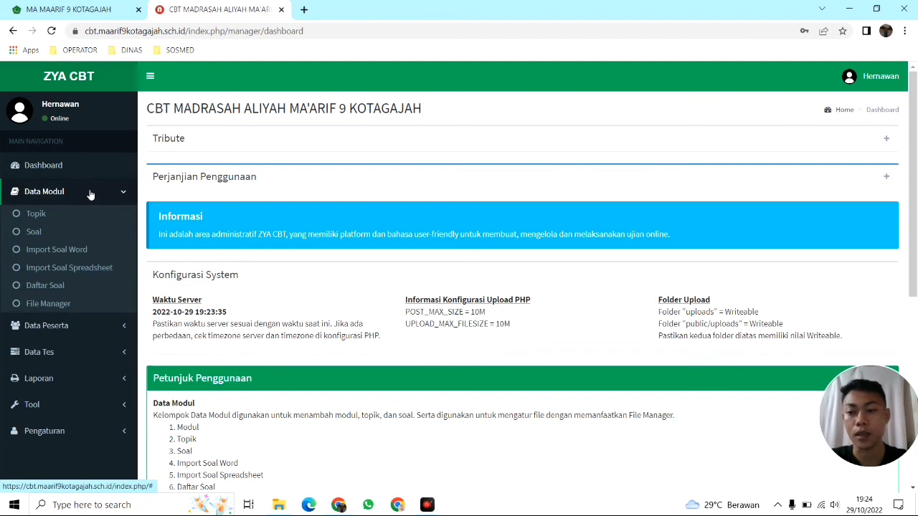
left_click(89, 192)
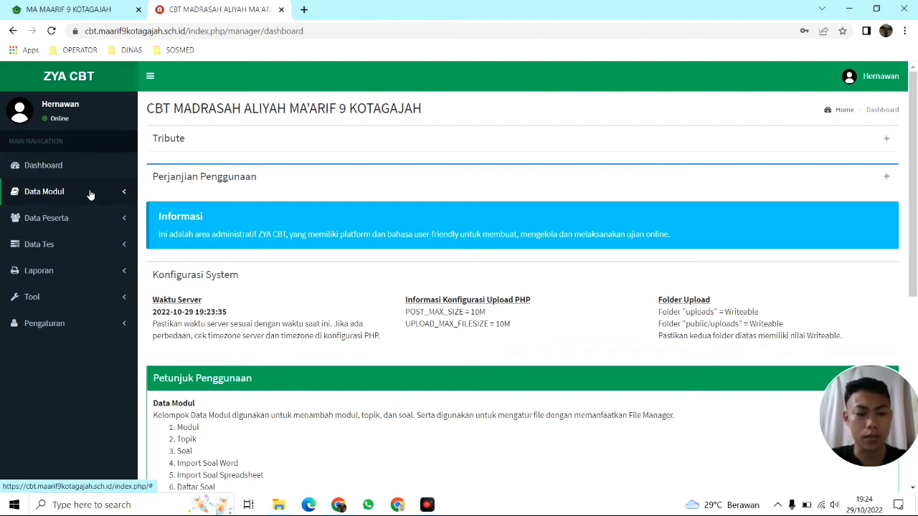